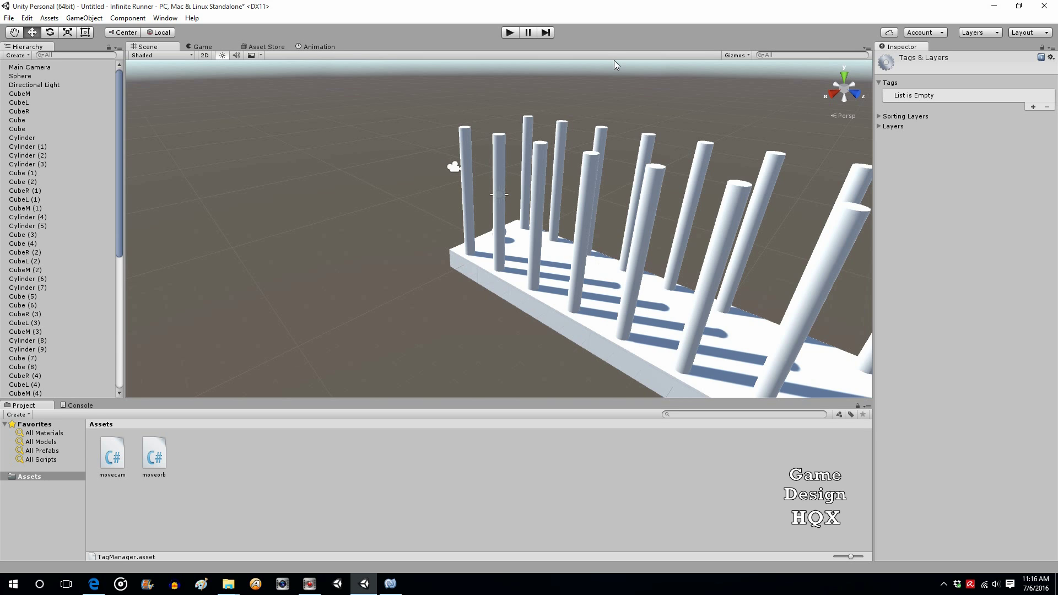
# Create a cube, scale it to 0.4 on X, and slide it along the platform to Z 5.76.
pyautogui.click(81, 19)
pyautogui.moveTo(97, 59)
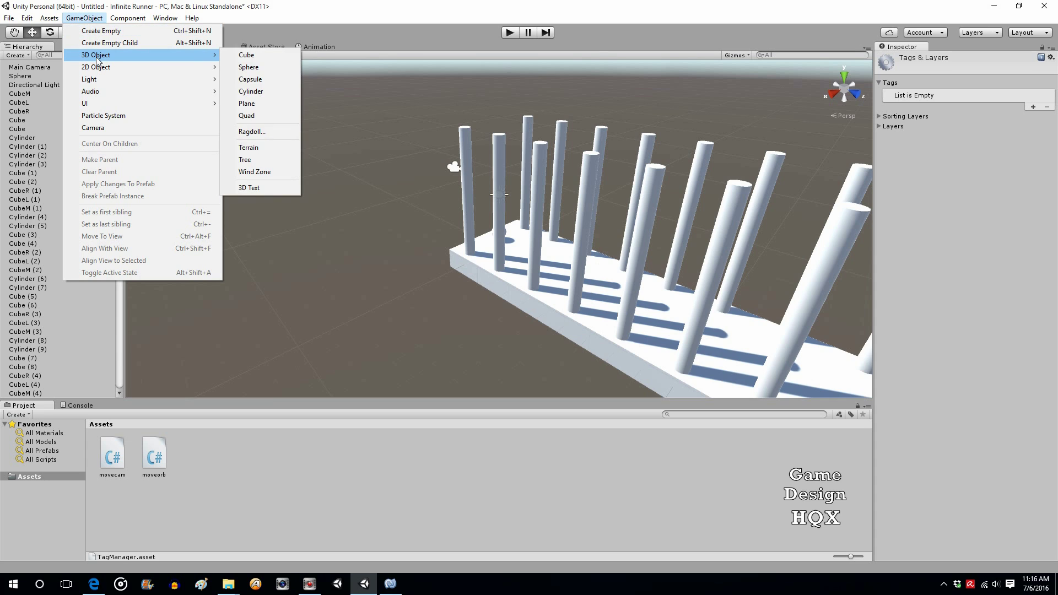
pyautogui.click(246, 55)
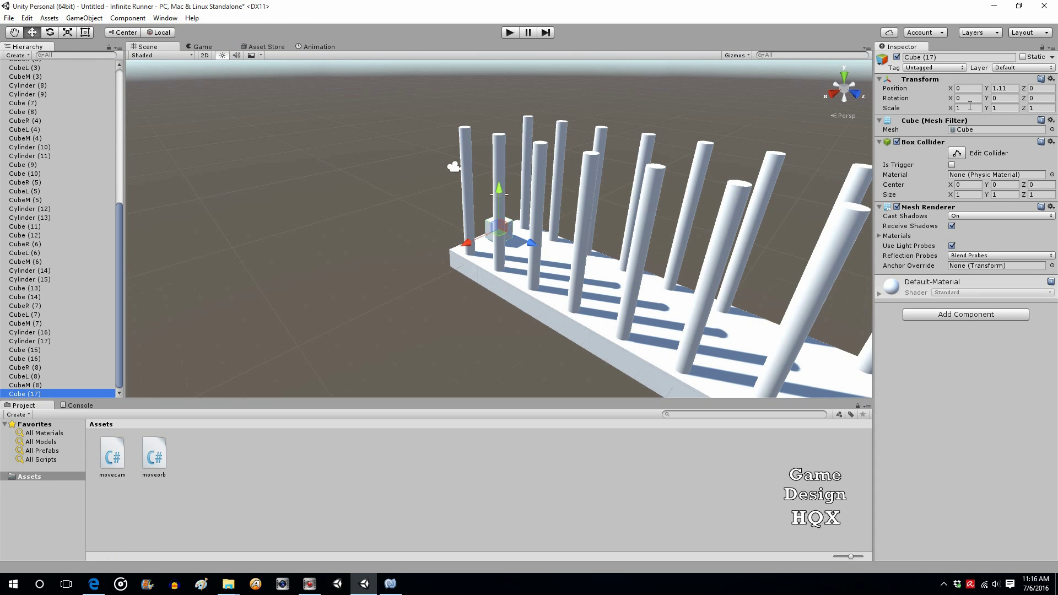
pyautogui.click(968, 108)
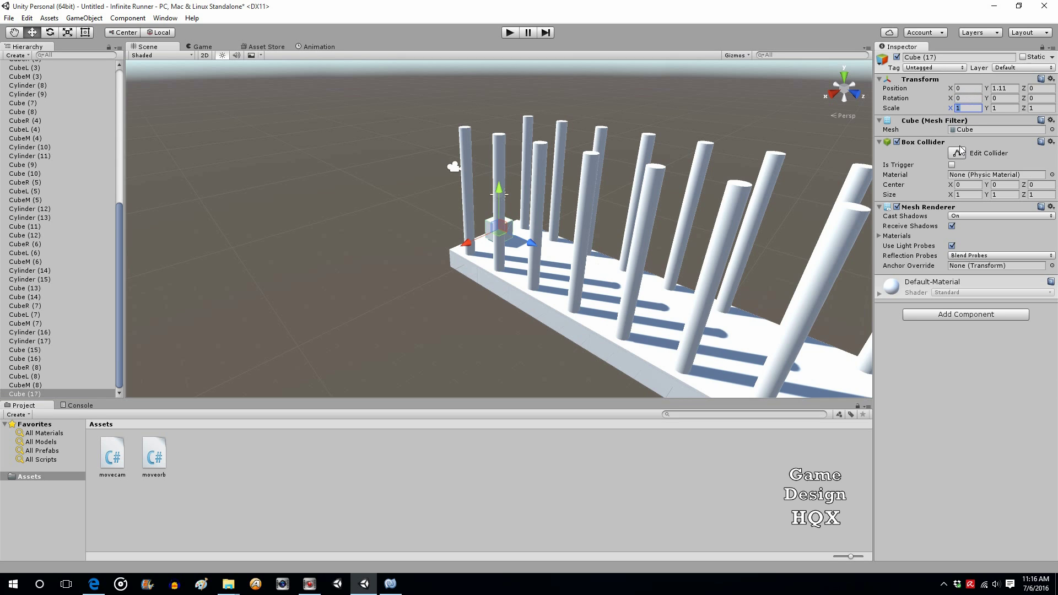
pyautogui.write('.4')
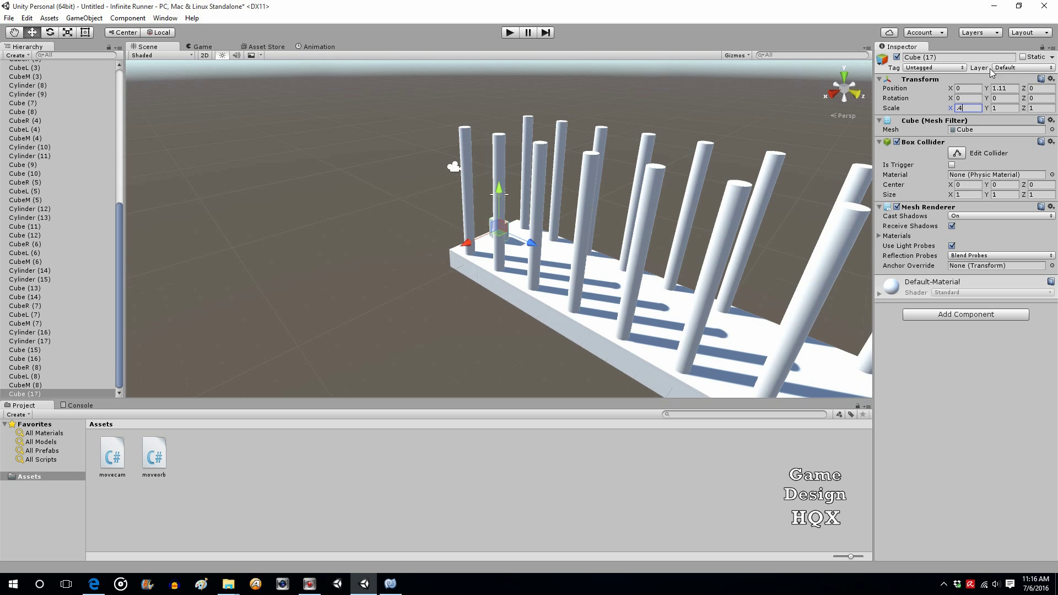
pyautogui.click(972, 87)
pyautogui.moveTo(533, 243); pyautogui.dragTo(594, 318)
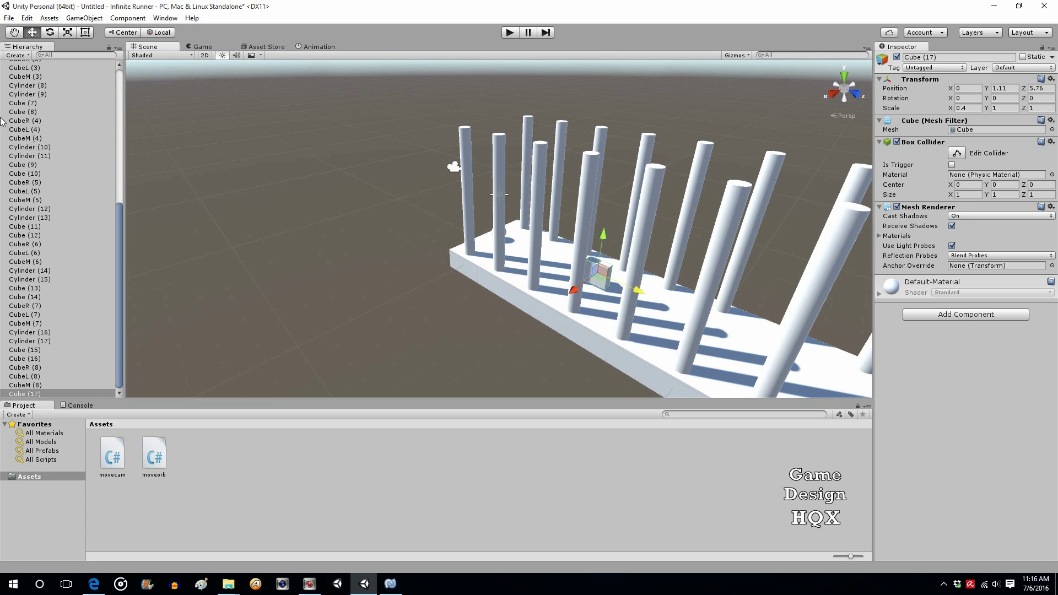
# Frame Cube (17) in the view and rename it 'obst'.
pyautogui.doubleClick(54, 393)
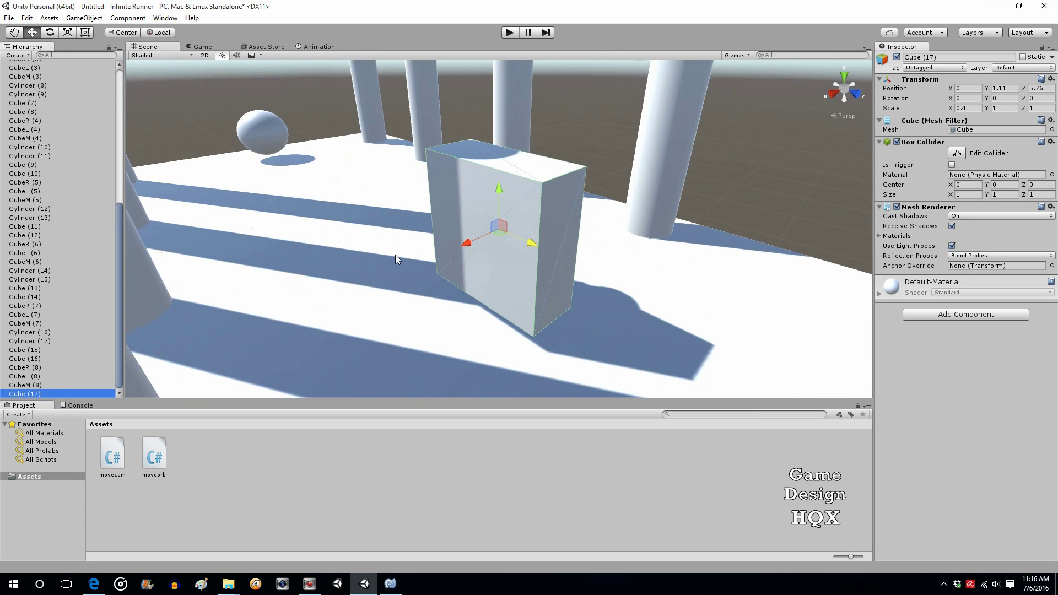
pyautogui.keyDown('alt'); pyautogui.moveTo(395, 254); pyautogui.dragTo(392, 256); pyautogui.keyUp('alt')
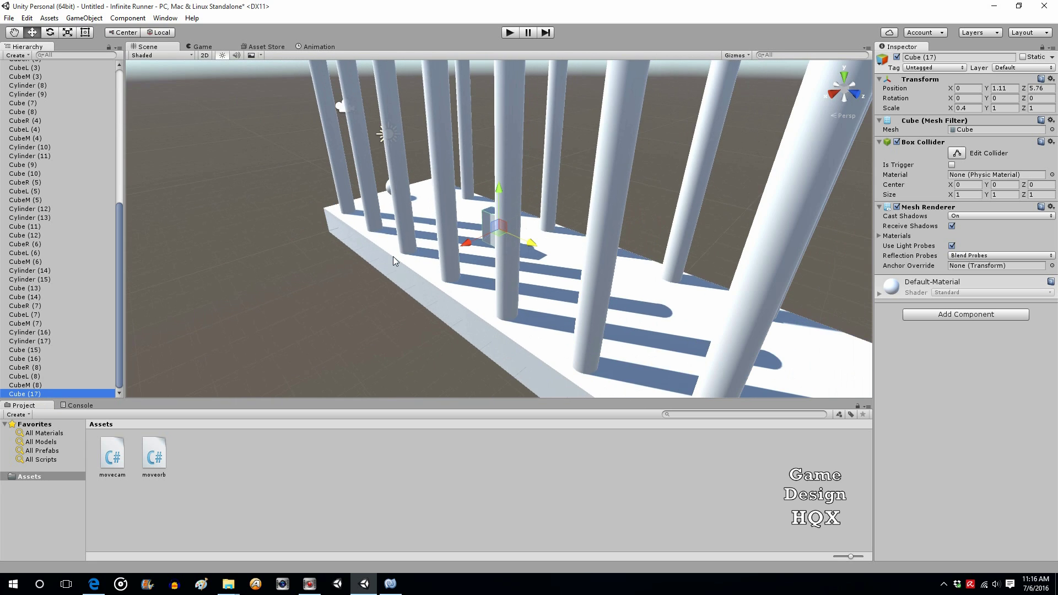
pyautogui.click(44, 393)
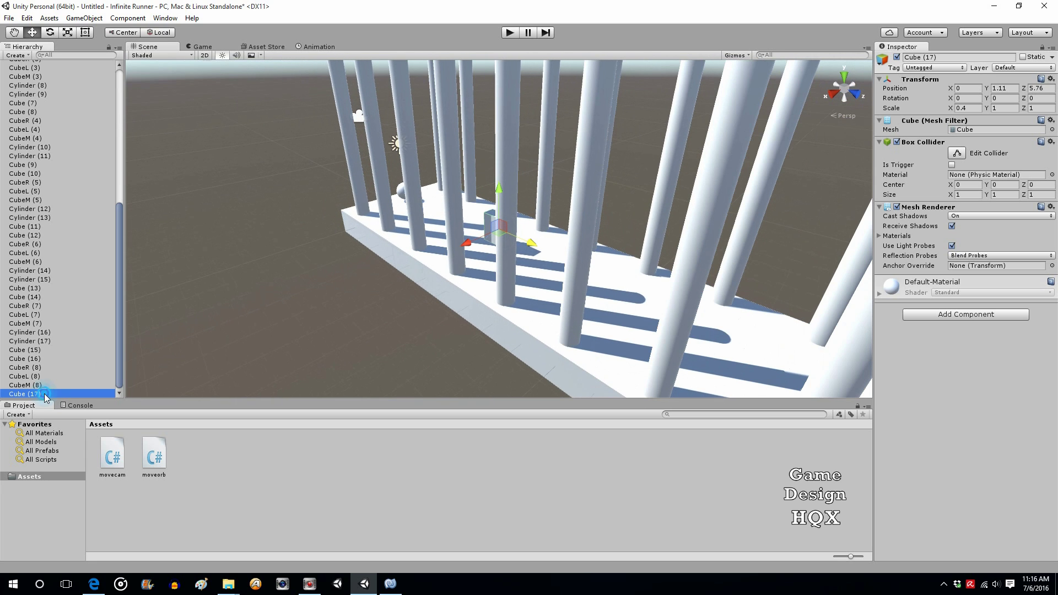
pyautogui.write('obst')
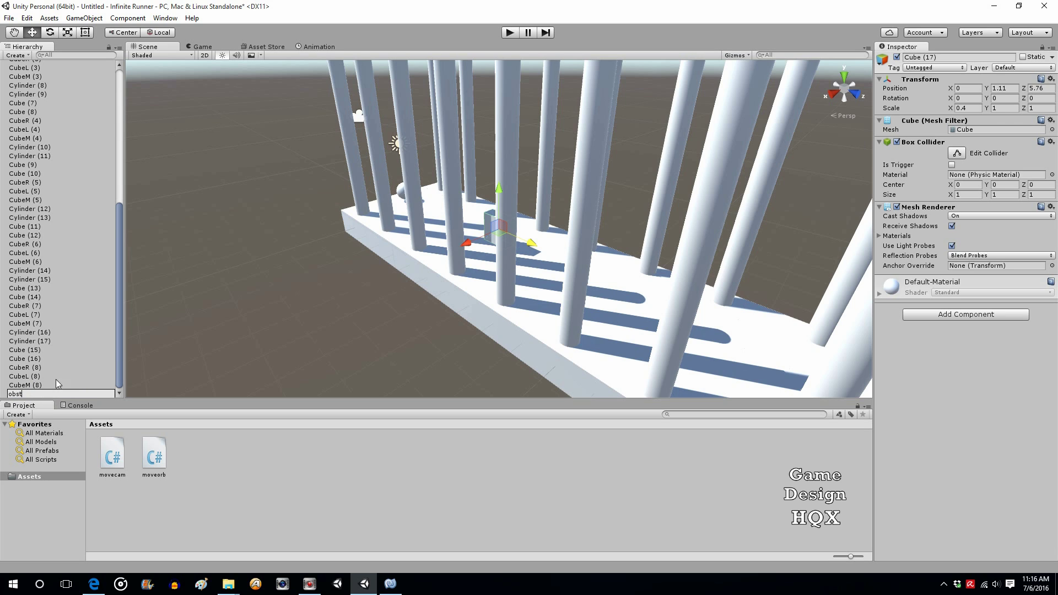
pyautogui.click(56, 378)
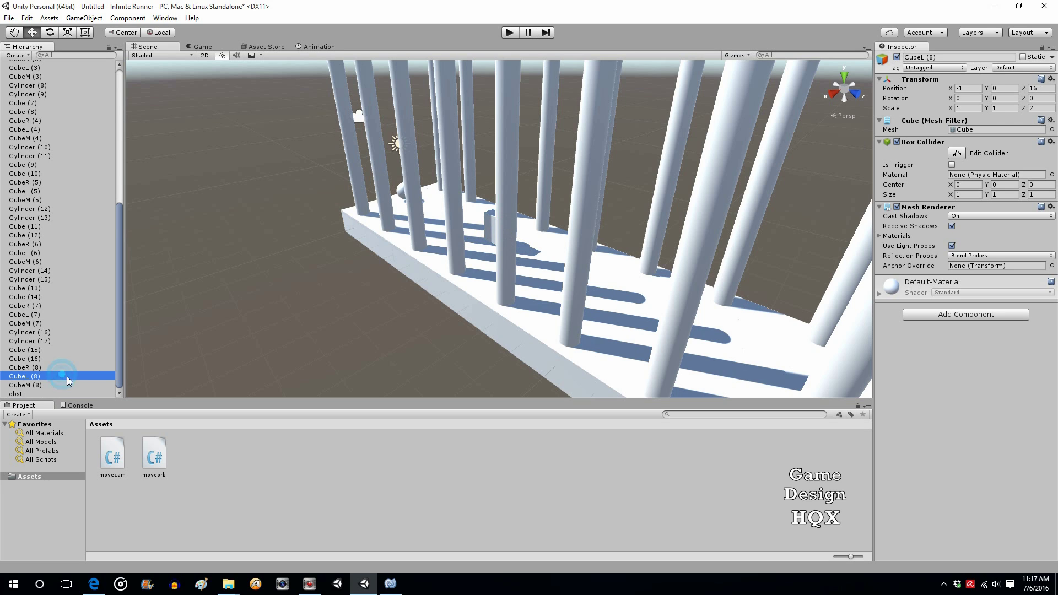
# Copy the obst cube and paste it twice in the Hierarchy.
pyautogui.rightClick(19, 394)
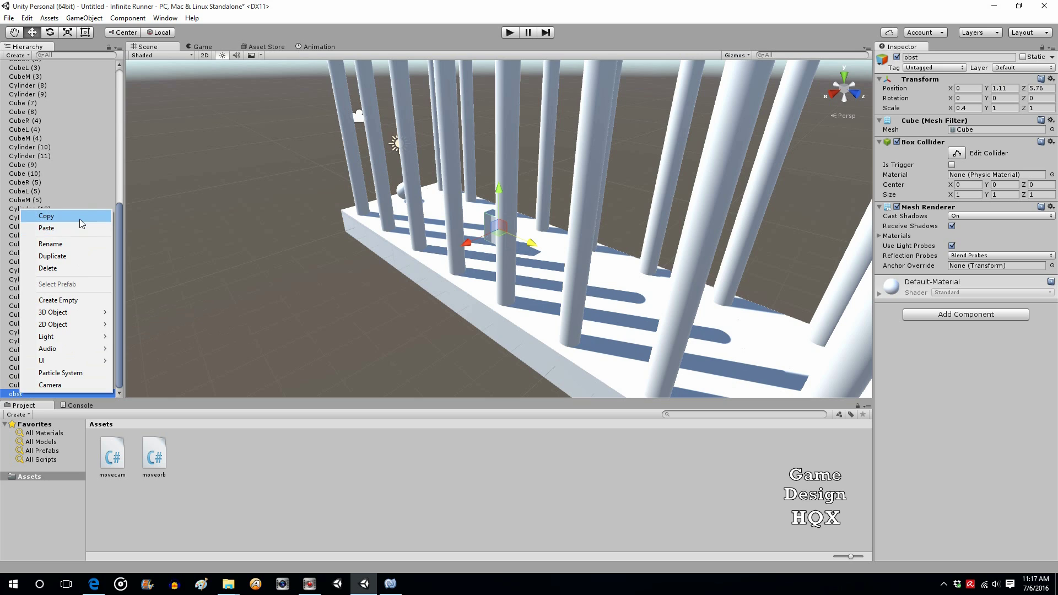
pyautogui.click(79, 220)
pyautogui.rightClick(36, 394)
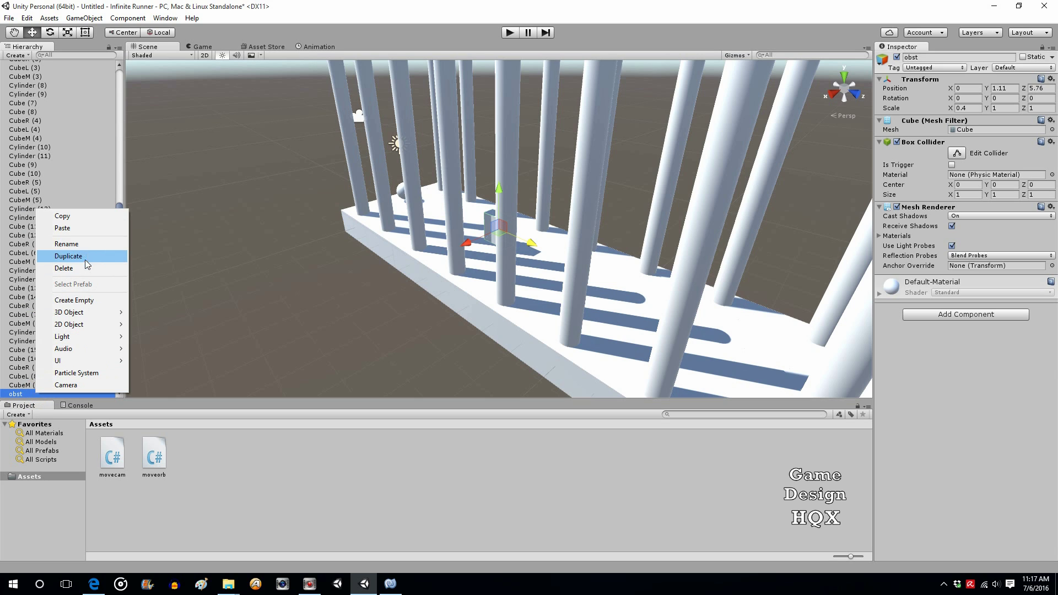
pyautogui.click(86, 229)
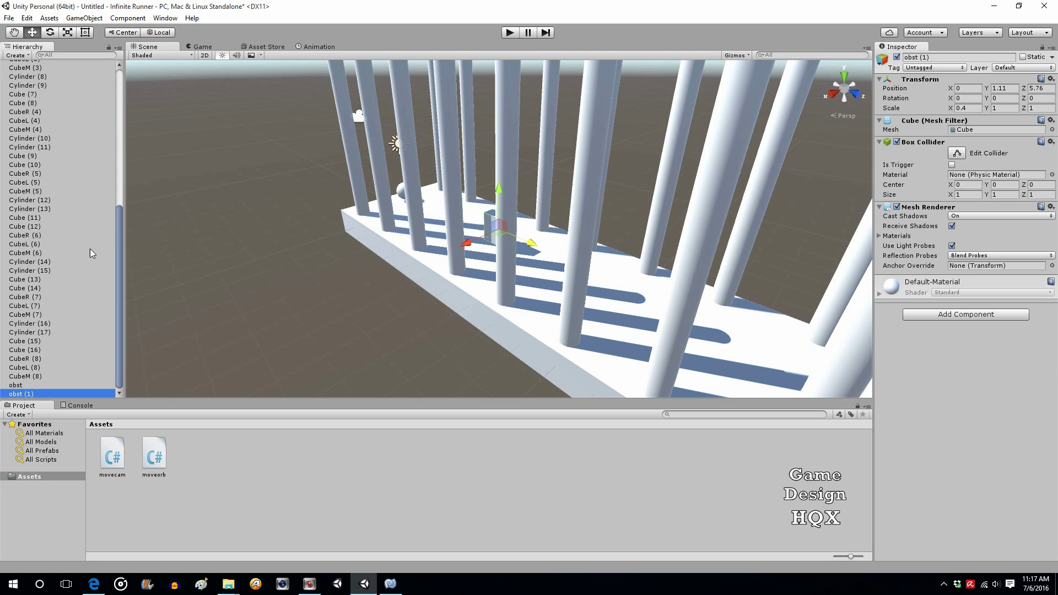
pyautogui.rightClick(54, 390)
pyautogui.click(93, 226)
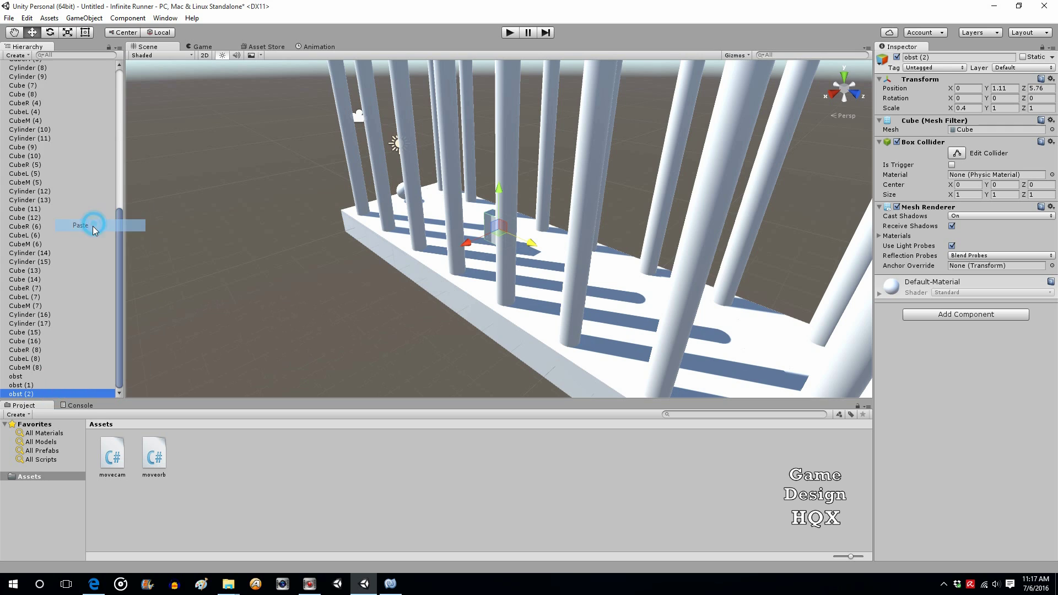
# Rename obst (1) and obst (2) to 'obst' by removing their number suffixes.
pyautogui.click(39, 385)
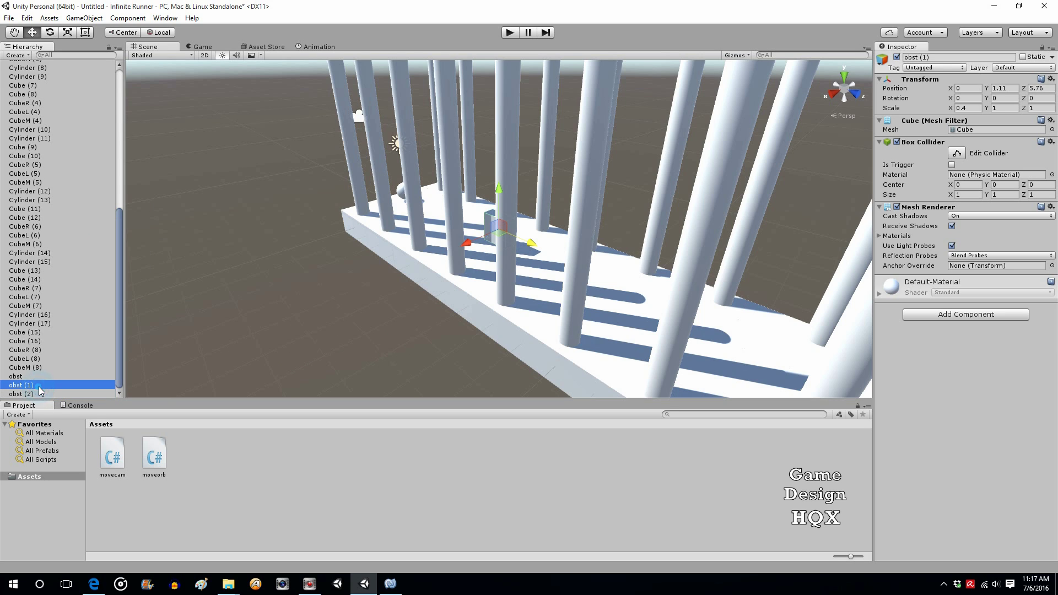
pyautogui.click(39, 385)
pyautogui.press('End')
pyautogui.press('BackSpace')
pyautogui.press('BackSpace')
pyautogui.press('BackSpace')
pyautogui.press('BackSpace')
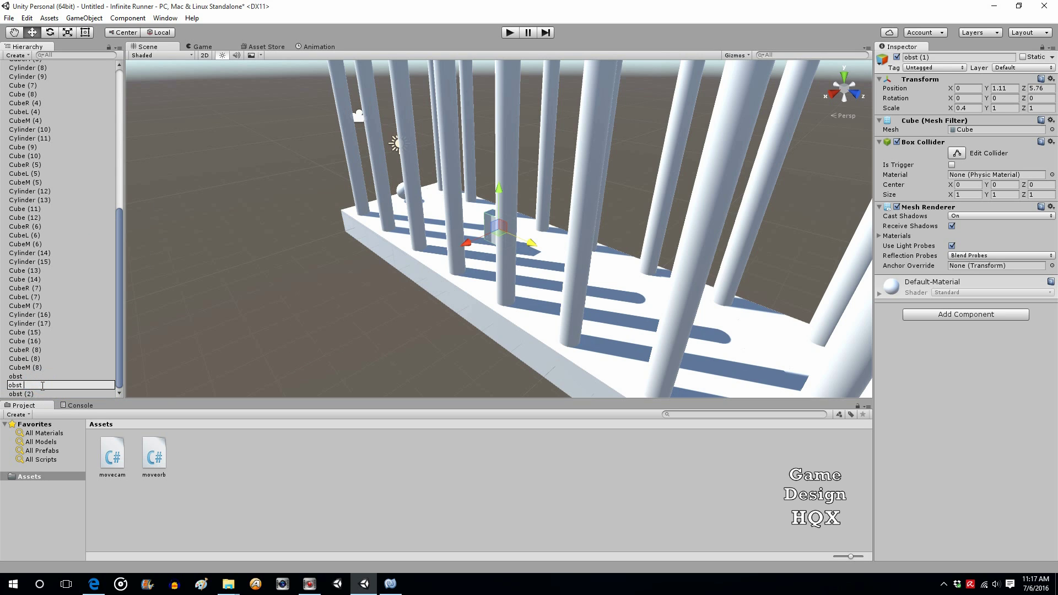
pyautogui.click(46, 393)
pyautogui.click(46, 392)
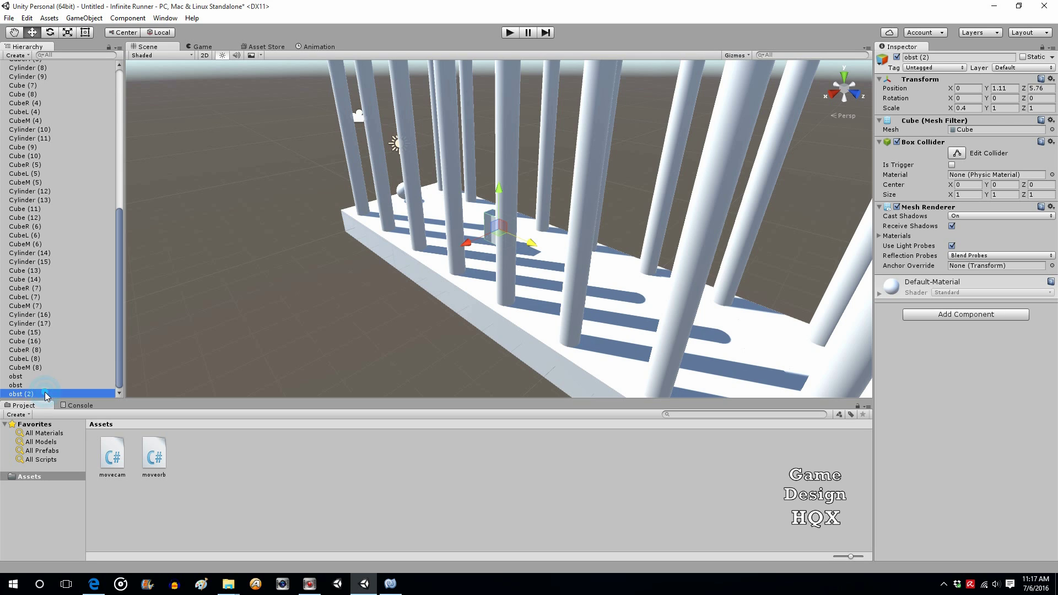
pyautogui.press('End')
pyautogui.press('BackSpace')
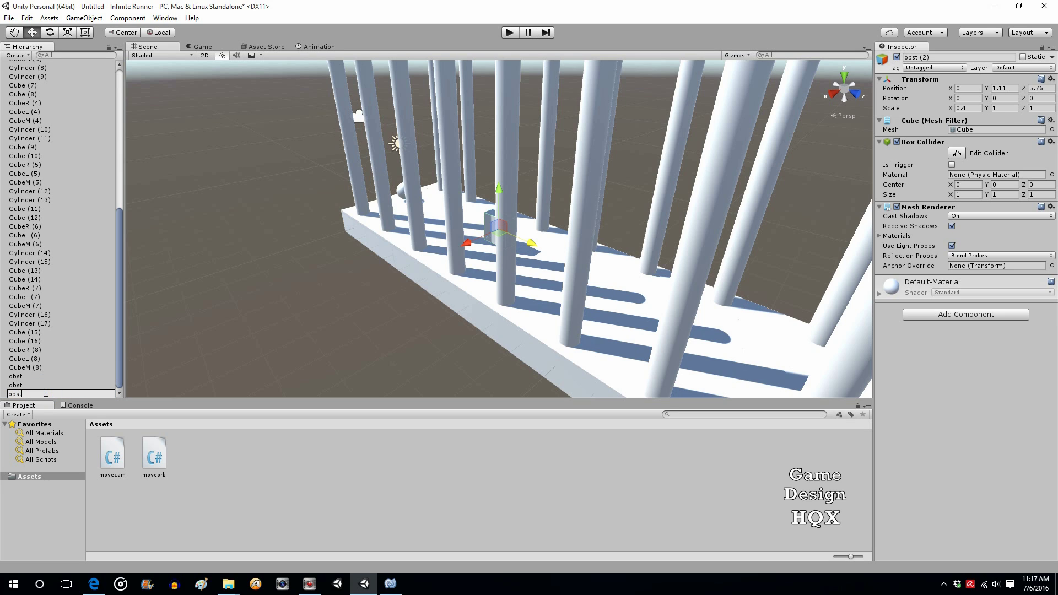
pyautogui.click(236, 453)
pyautogui.click(16, 375)
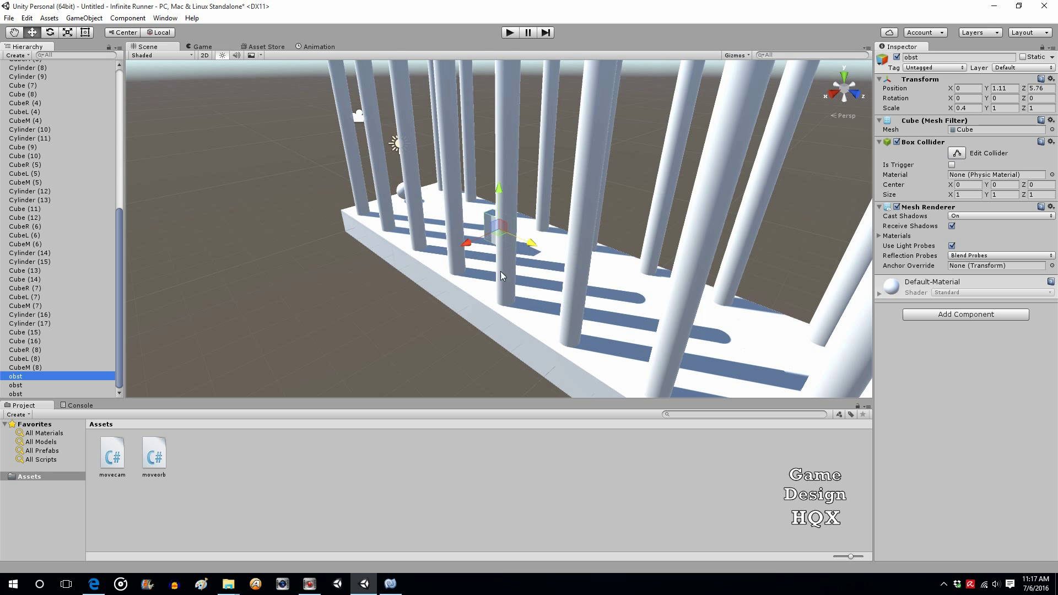
# Drag the second obst cube further along to Z 10.18 and set its X position to 1.
pyautogui.click(35, 384)
pyautogui.click(457, 254)
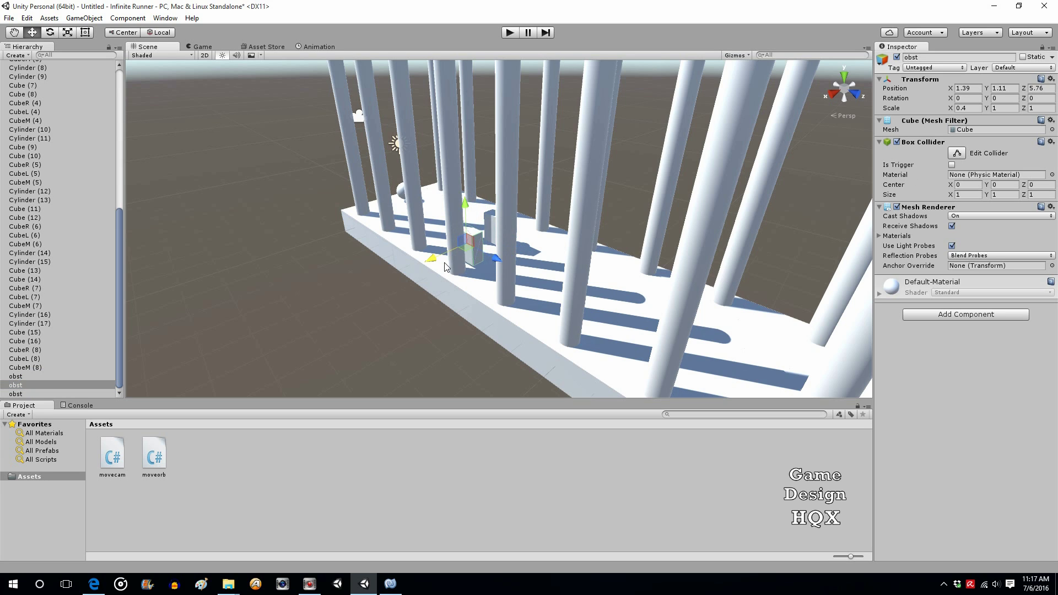
pyautogui.moveTo(458, 254); pyautogui.dragTo(571, 326)
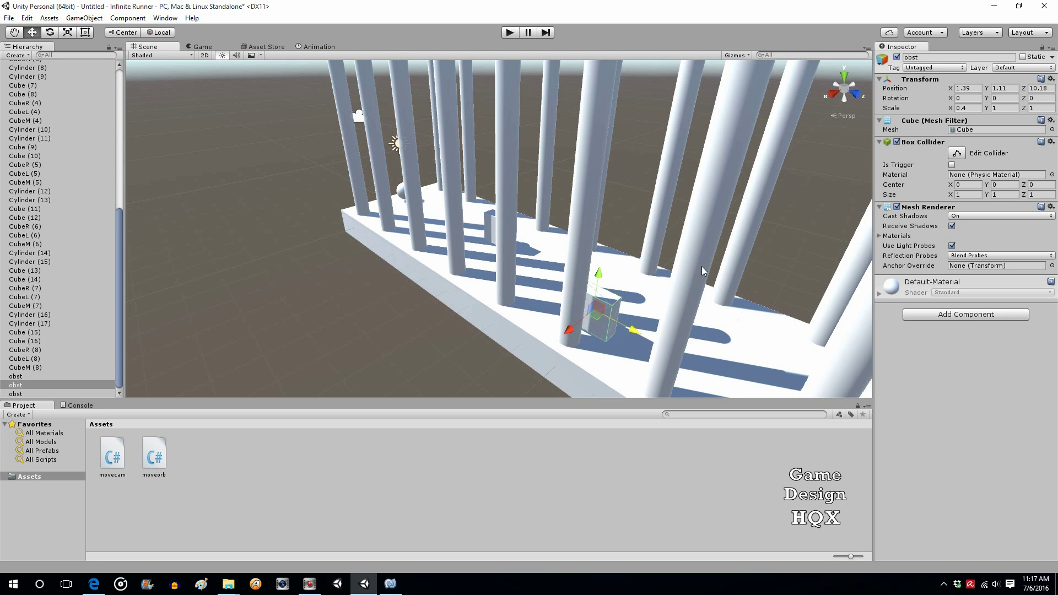
pyautogui.click(975, 88)
pyautogui.write('1')
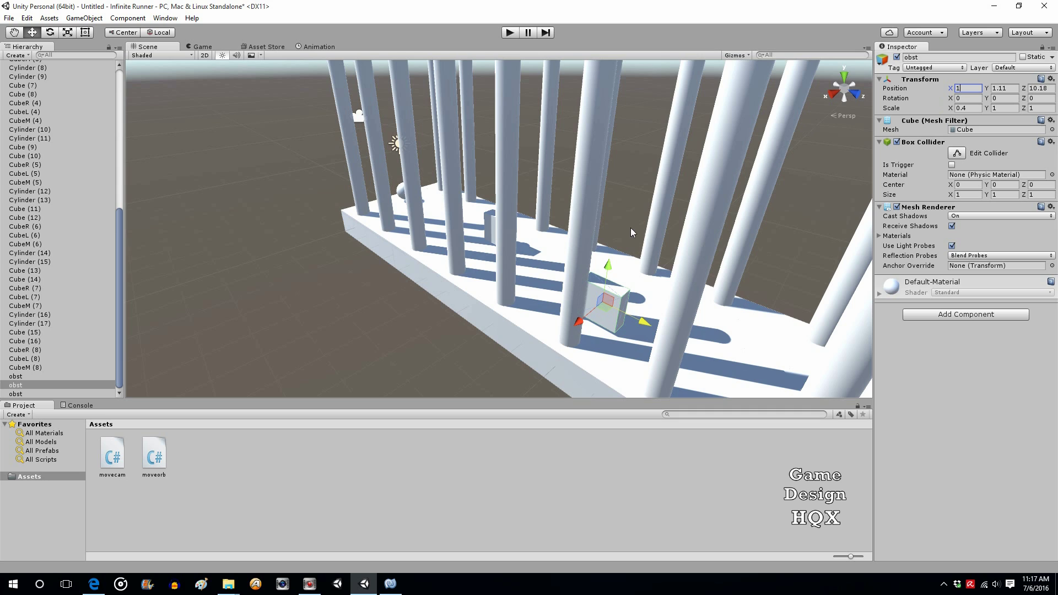
pyautogui.click(17, 384)
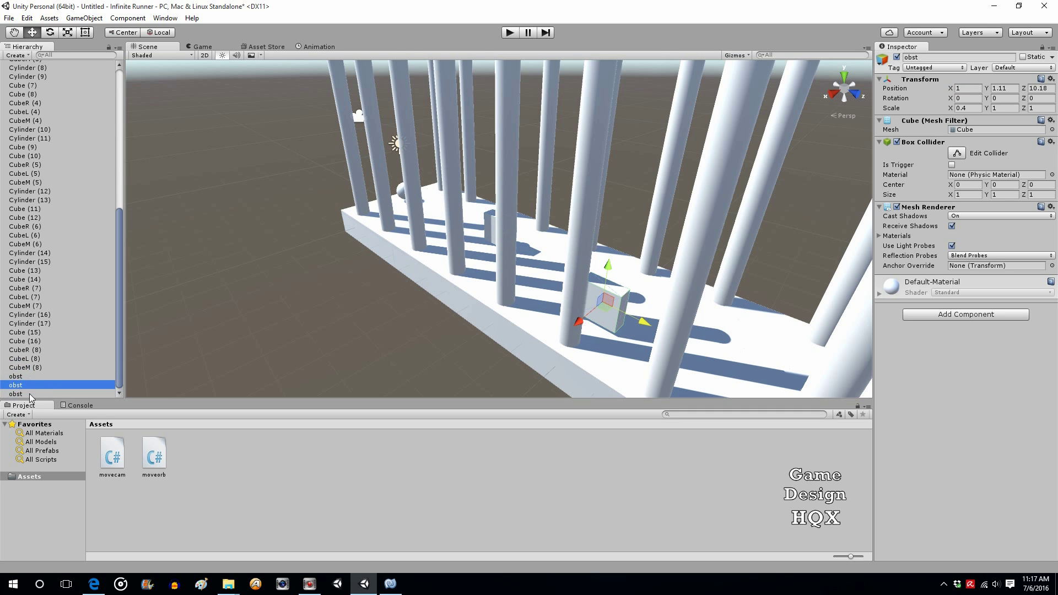
pyautogui.click(23, 394)
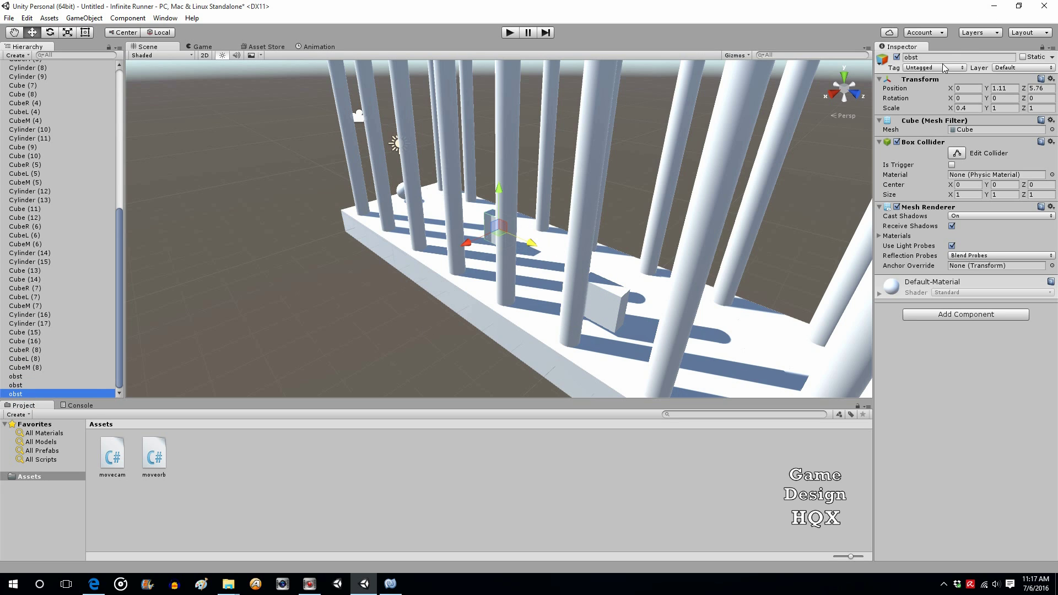
# Set the third obst cube's X to -1, move it far down the track, and lower it slightly.
pyautogui.click(970, 87)
pyautogui.write('-')
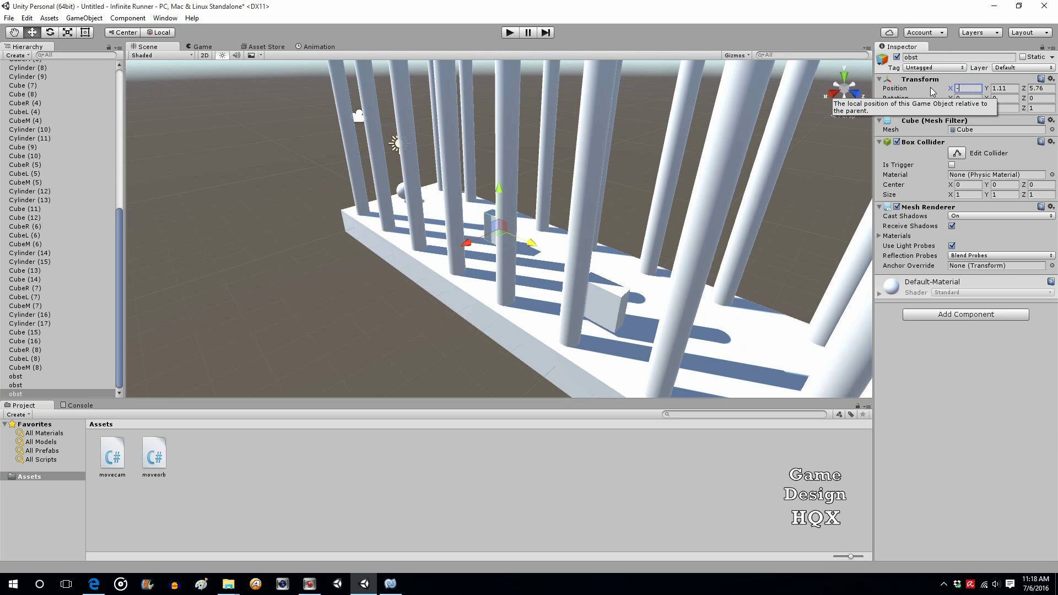
pyautogui.write('1')
pyautogui.click(550, 234)
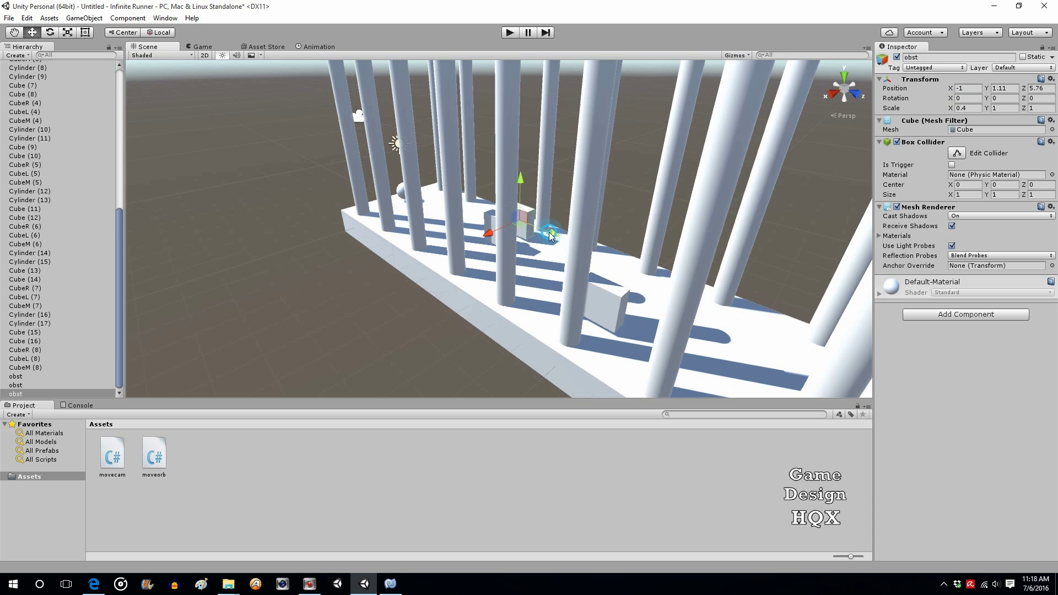
pyautogui.moveTo(550, 234); pyautogui.dragTo(693, 319)
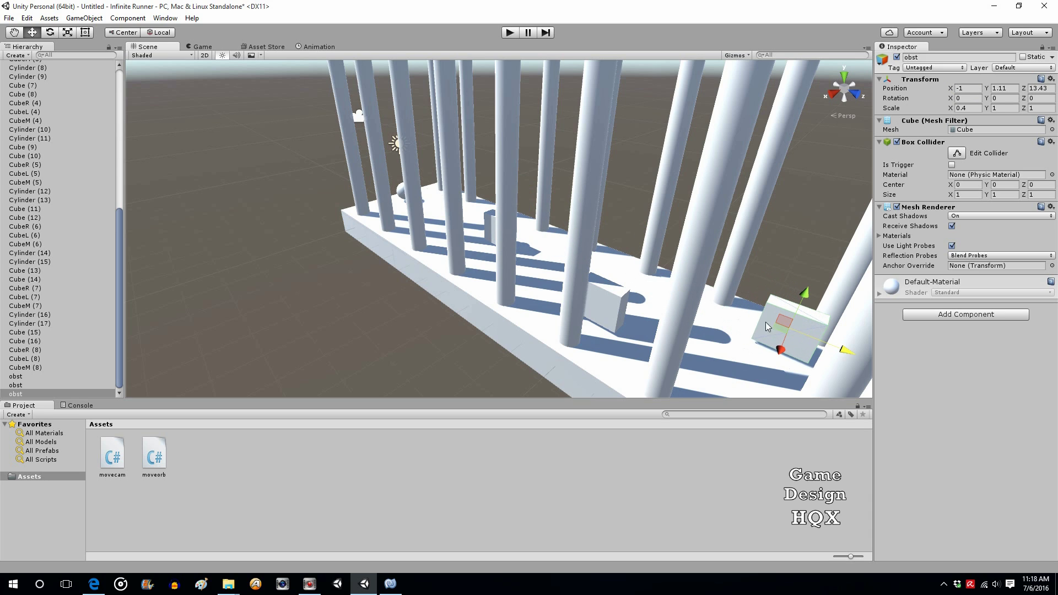
pyautogui.moveTo(841, 345); pyautogui.dragTo(851, 354)
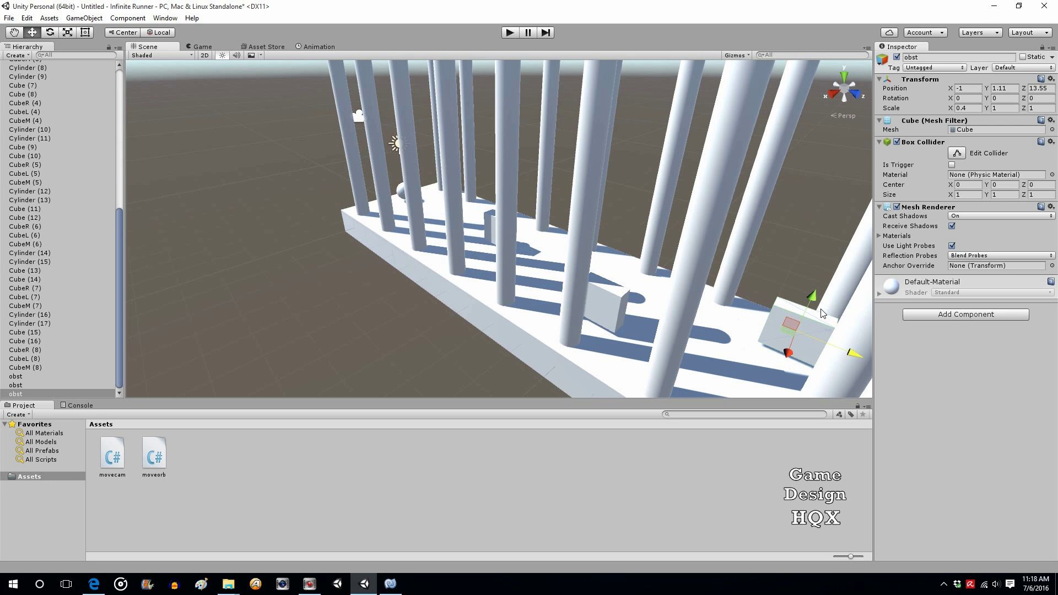
pyautogui.moveTo(818, 306); pyautogui.dragTo(819, 310)
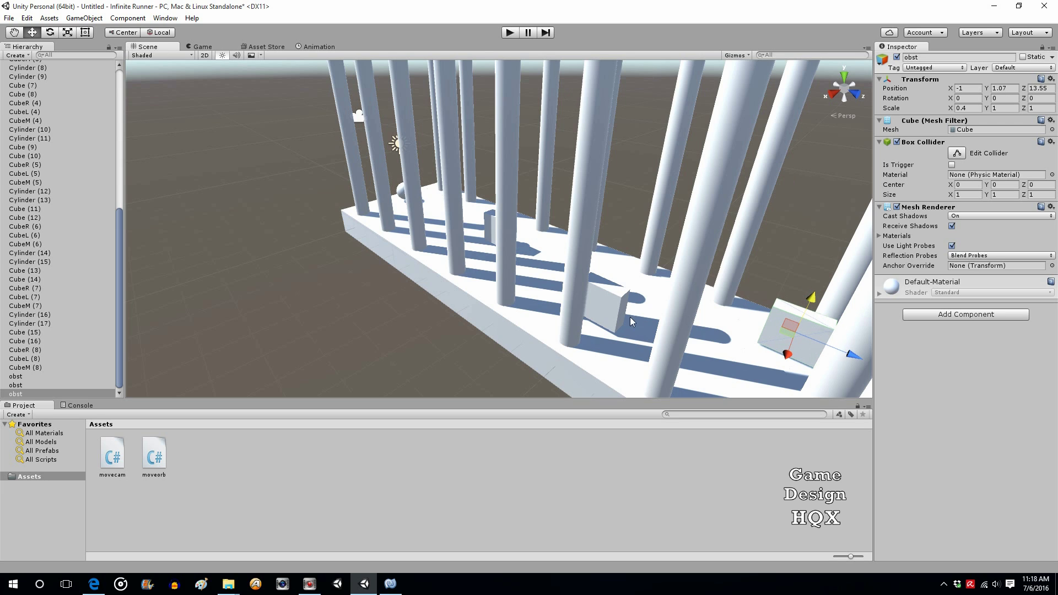
# Lower the nearer and farther obst cubes slightly, to about Y 1.06–1.07.
pyautogui.click(617, 294)
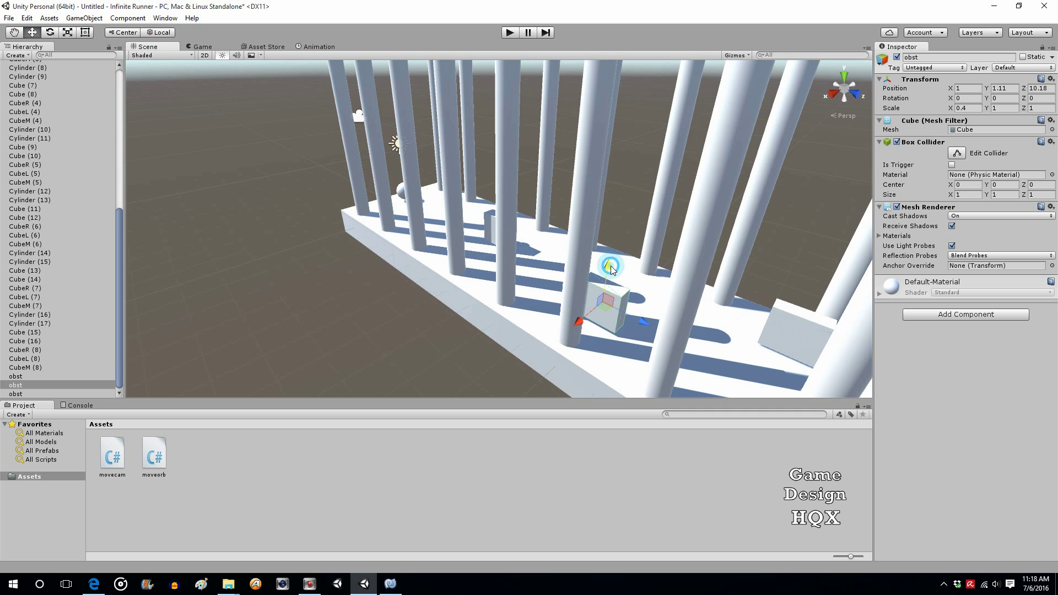
pyautogui.moveTo(613, 268); pyautogui.dragTo(613, 272)
pyautogui.click(487, 224)
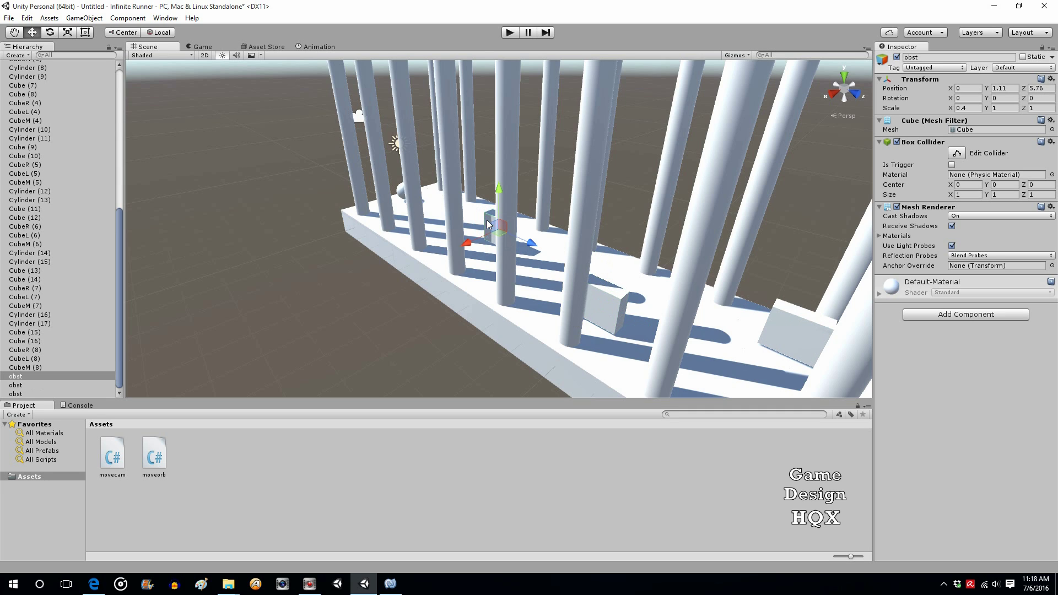
pyautogui.moveTo(498, 189); pyautogui.dragTo(498, 190)
# Create a material named mat1 in Assets and open its Albedo colour picker.
pyautogui.rightClick(257, 458)
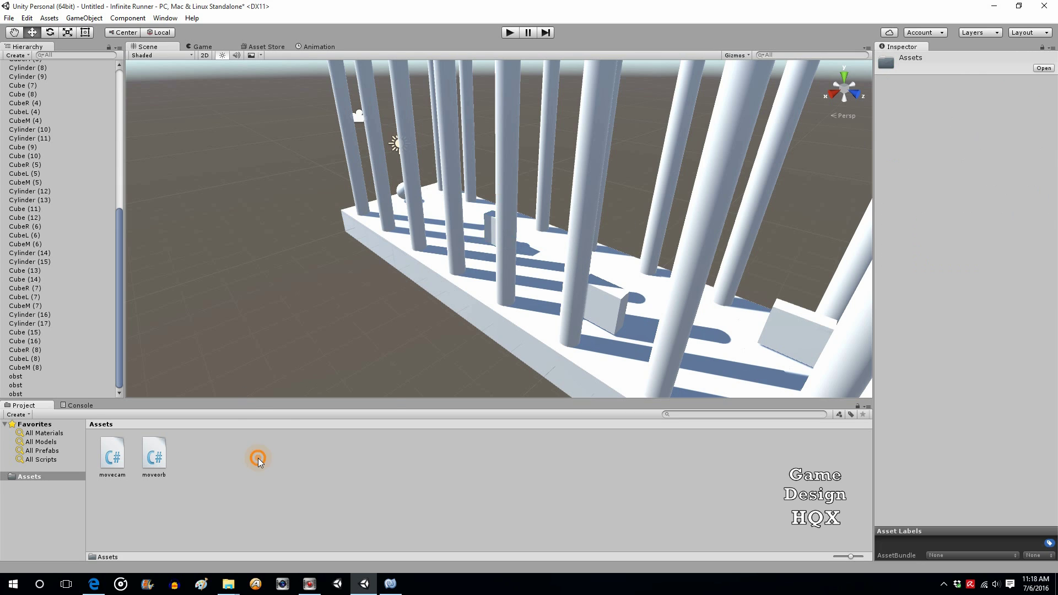
pyautogui.moveTo(325, 257)
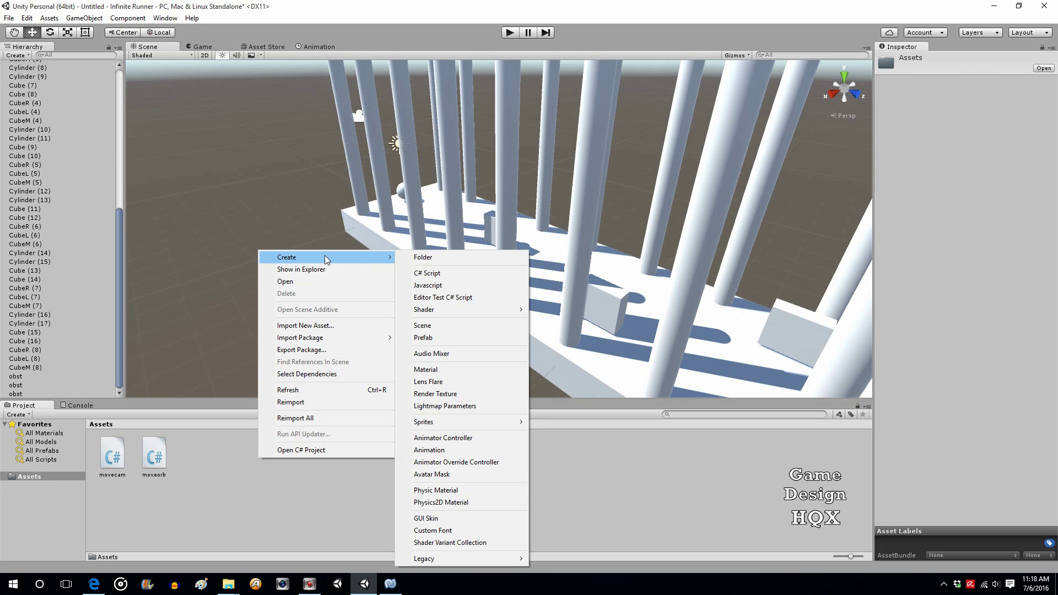
pyautogui.click(450, 370)
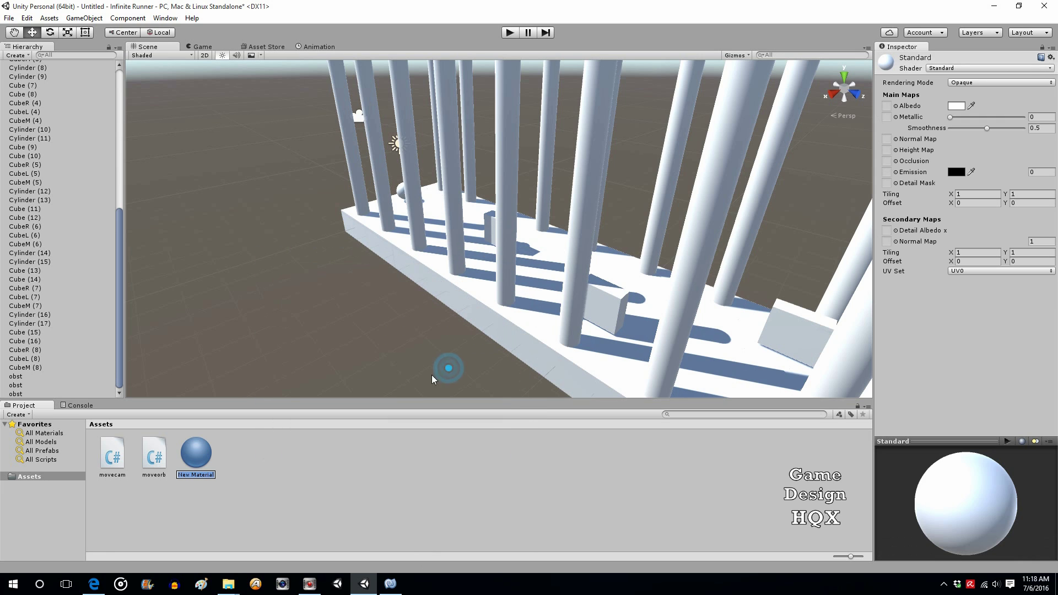
pyautogui.write('mat1')
pyautogui.press('Return')
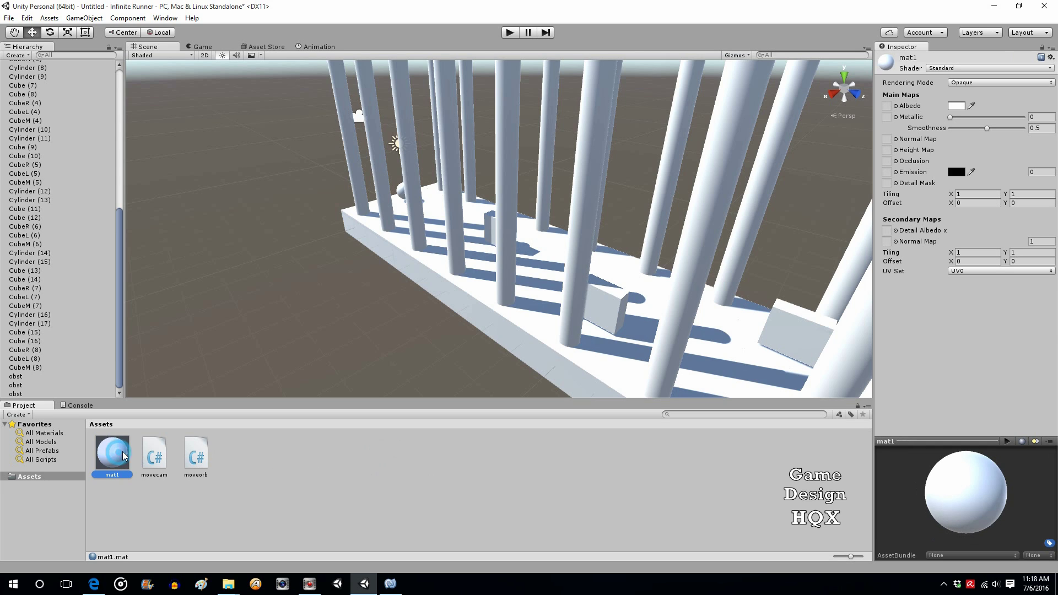
pyautogui.click(957, 106)
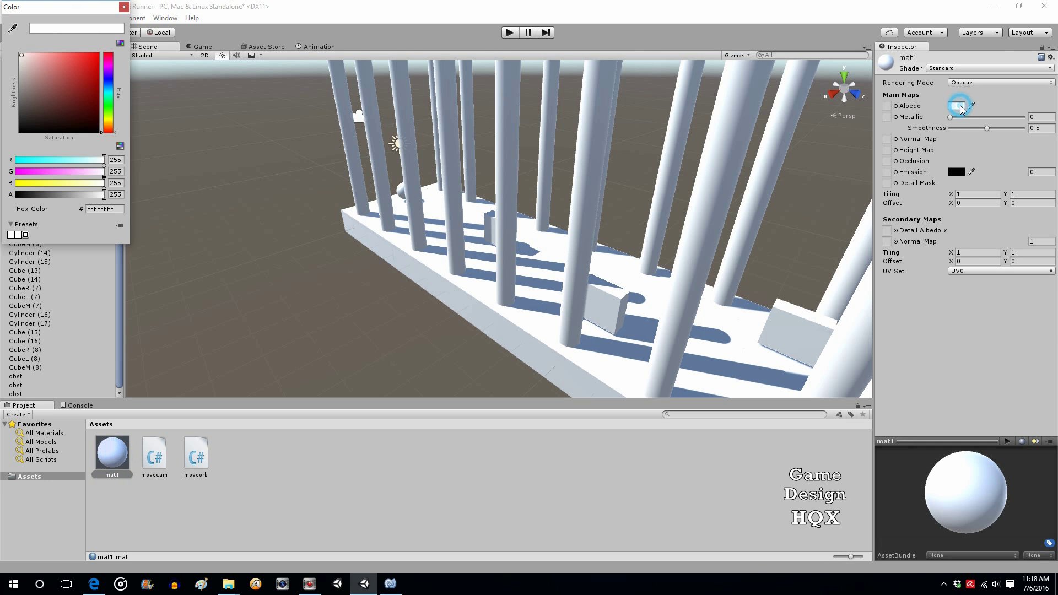
# Make mat1 red and apply it to the first obst cube.
pyautogui.click(89, 66)
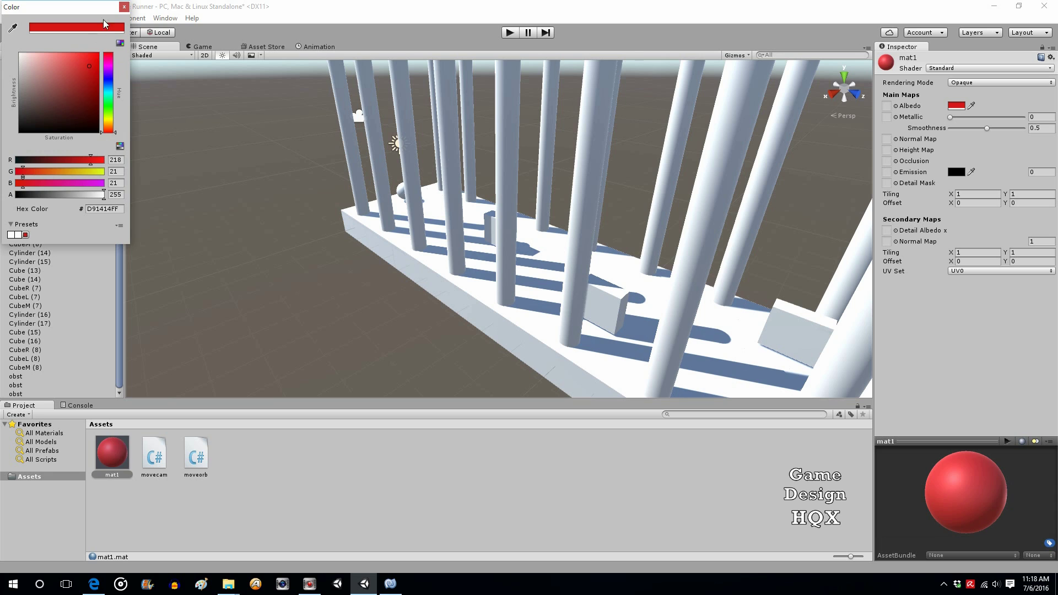
pyautogui.click(124, 7)
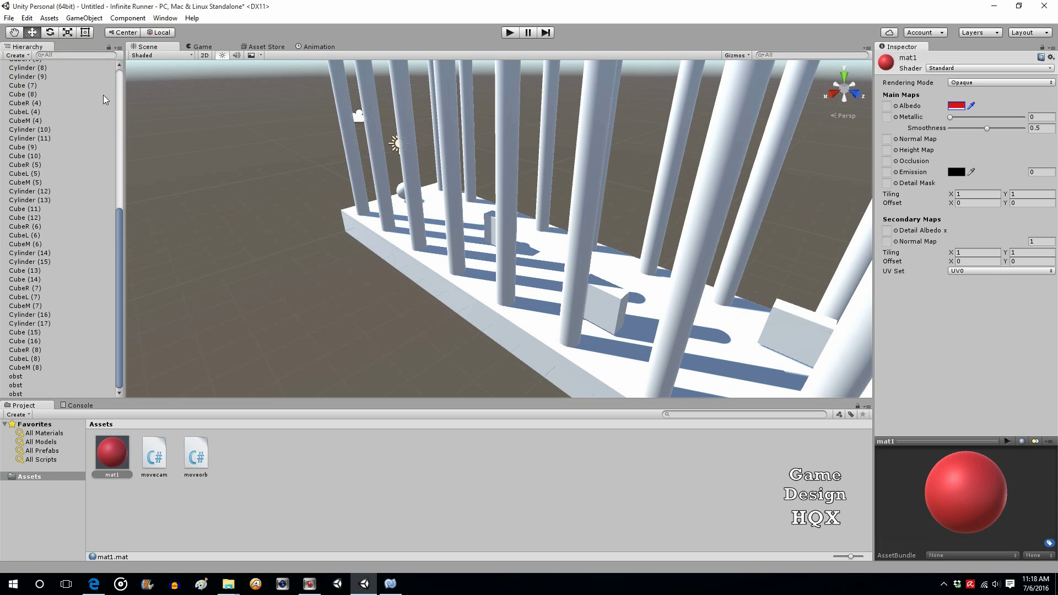
pyautogui.click(16, 376)
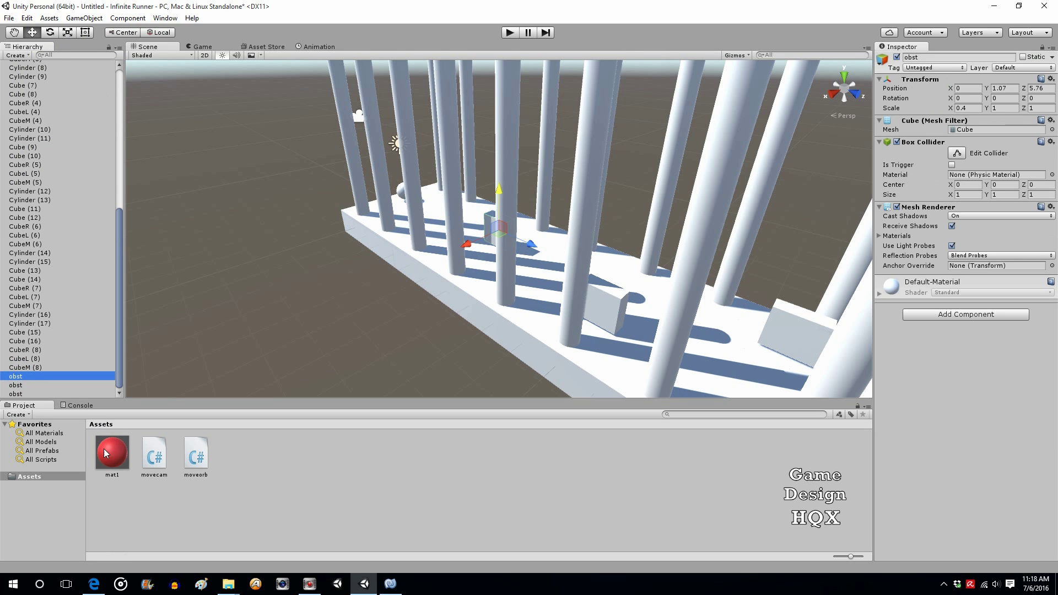
pyautogui.moveTo(108, 454); pyautogui.dragTo(955, 333)
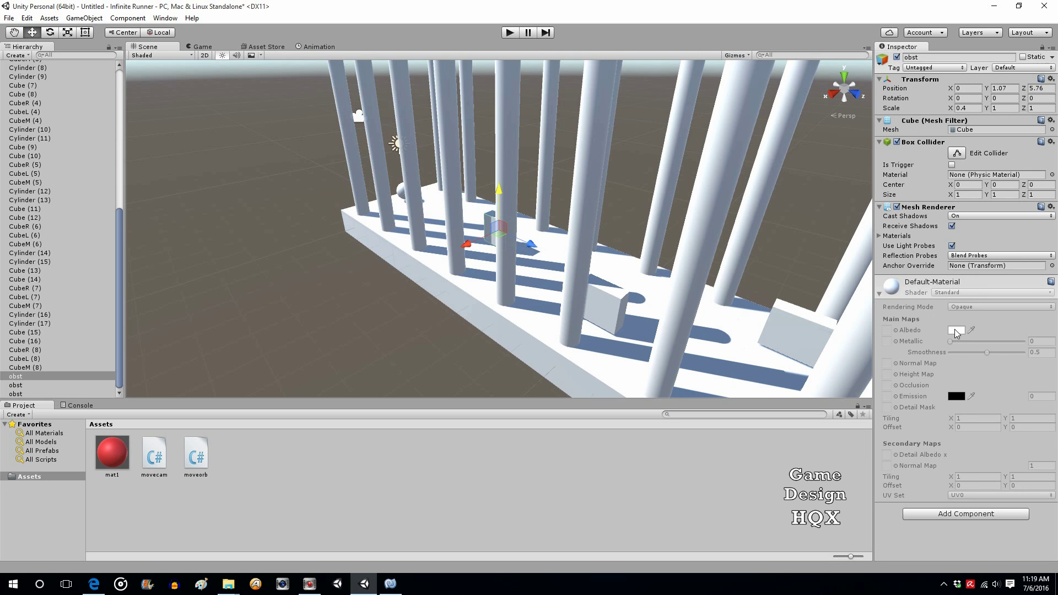
pyautogui.click(880, 294)
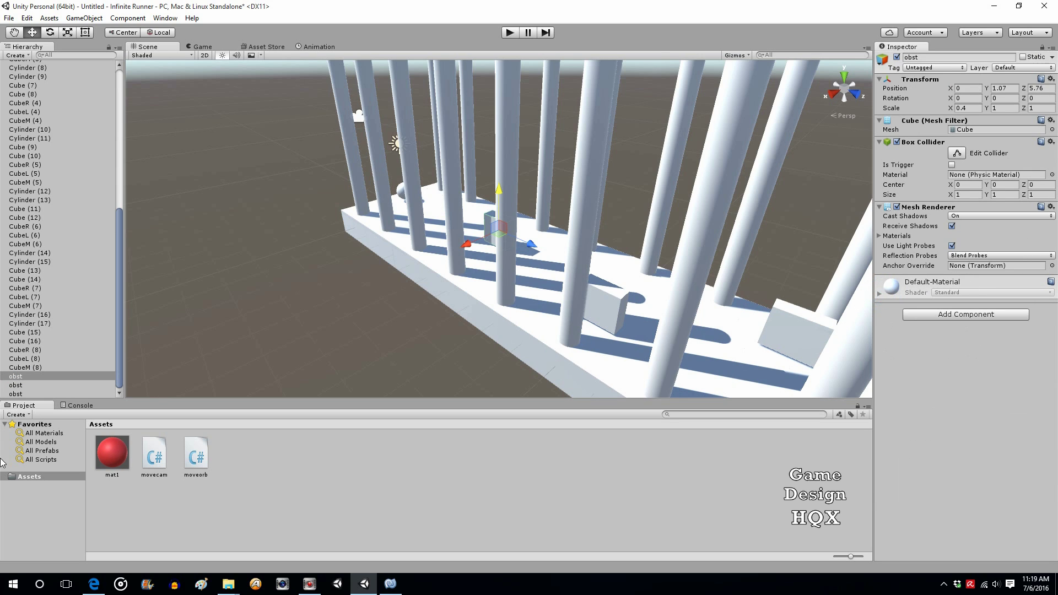
pyautogui.moveTo(116, 460); pyautogui.dragTo(969, 336)
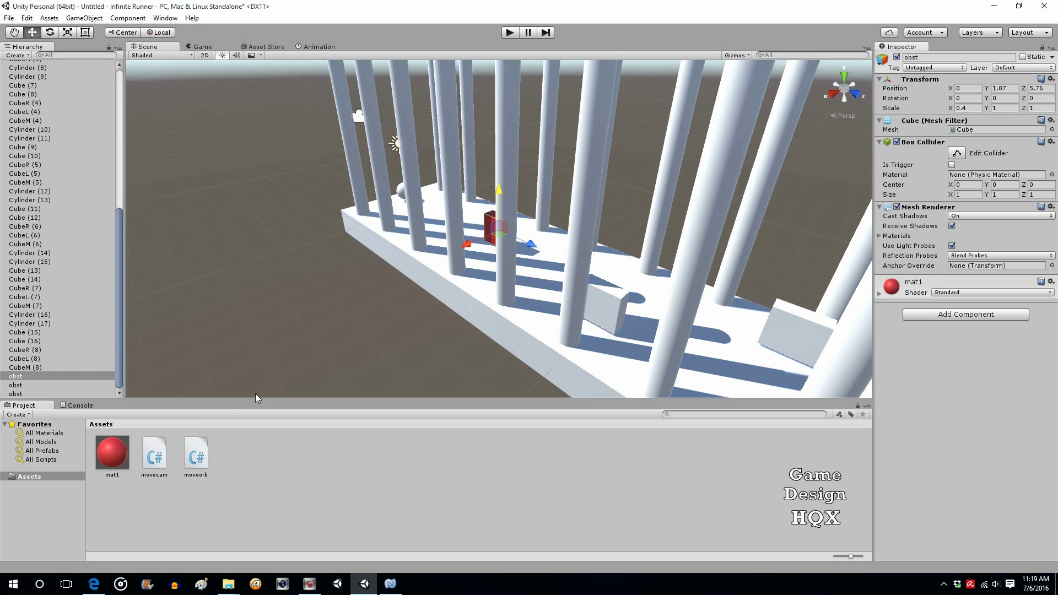
# Apply the red mat1 material to the second and third obst cubes.
pyautogui.click(49, 384)
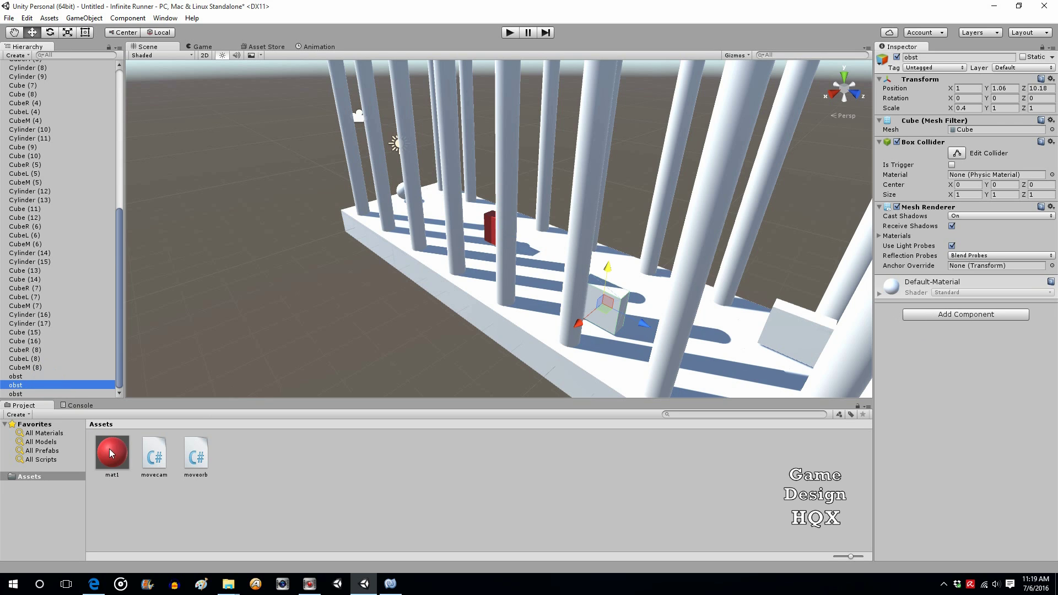
pyautogui.moveTo(112, 453); pyautogui.dragTo(957, 357)
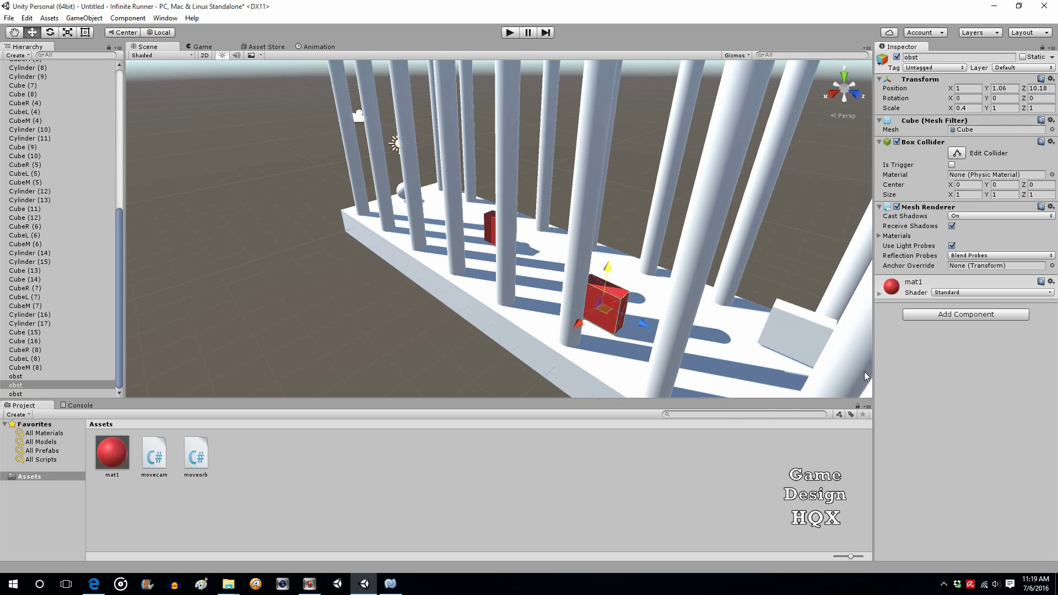
pyautogui.click(14, 394)
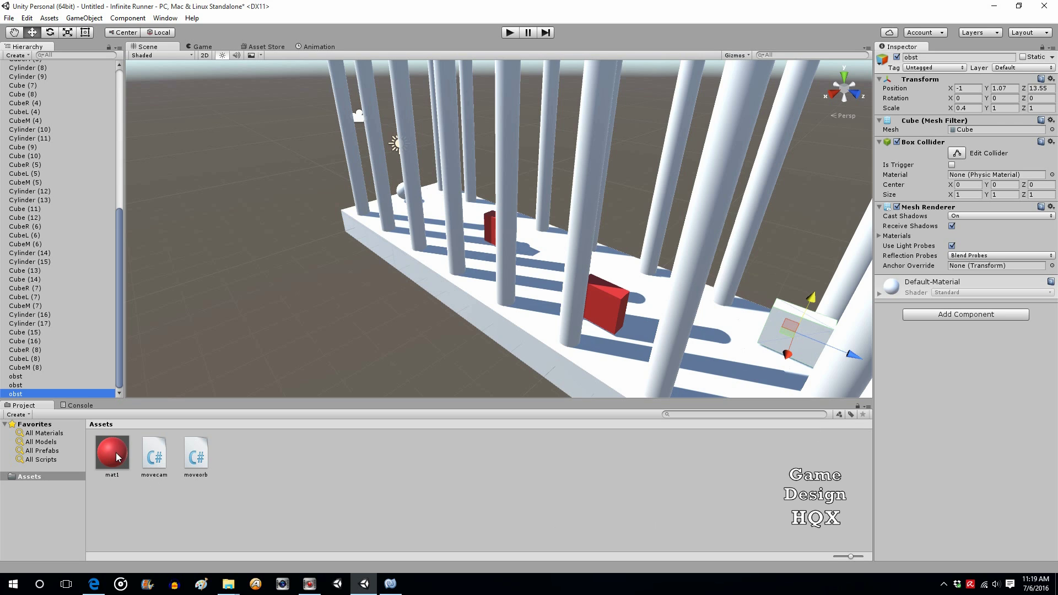
pyautogui.moveTo(116, 456); pyautogui.dragTo(986, 345)
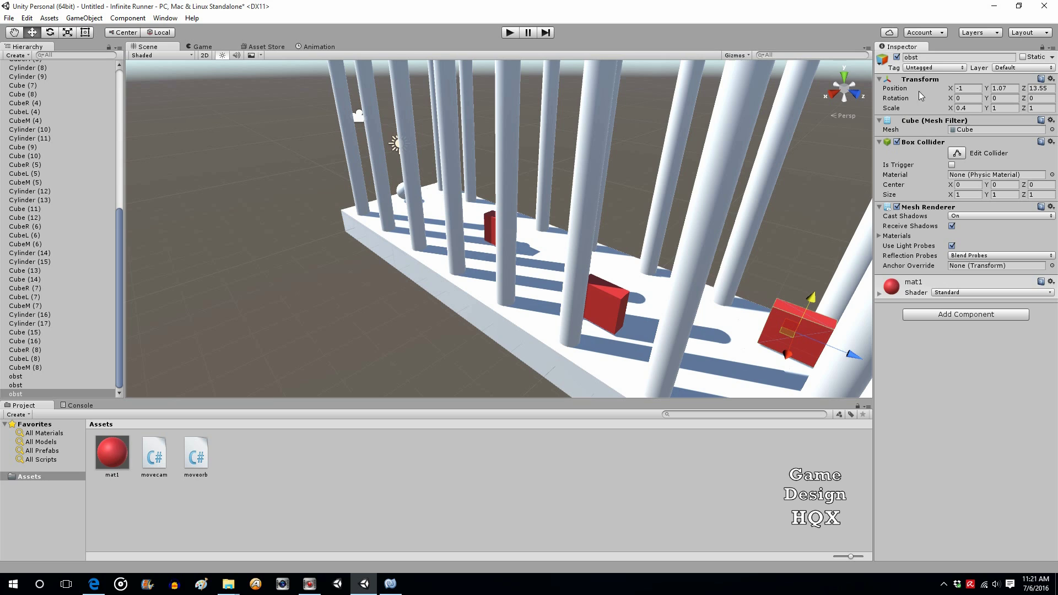
# Add a new tag named 'lethal' in the Tags list.
pyautogui.click(952, 67)
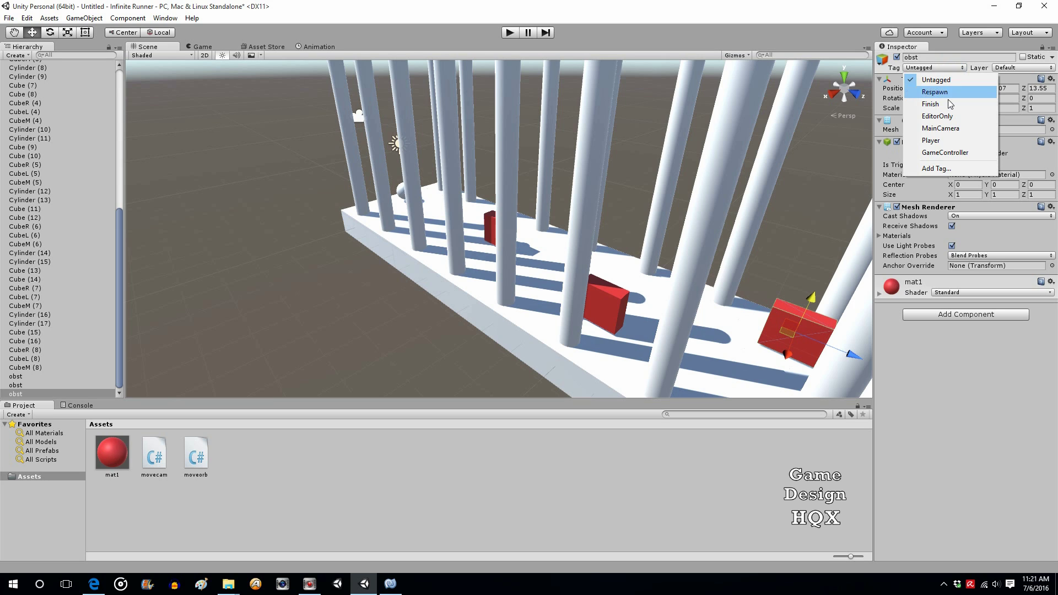
pyautogui.click(942, 167)
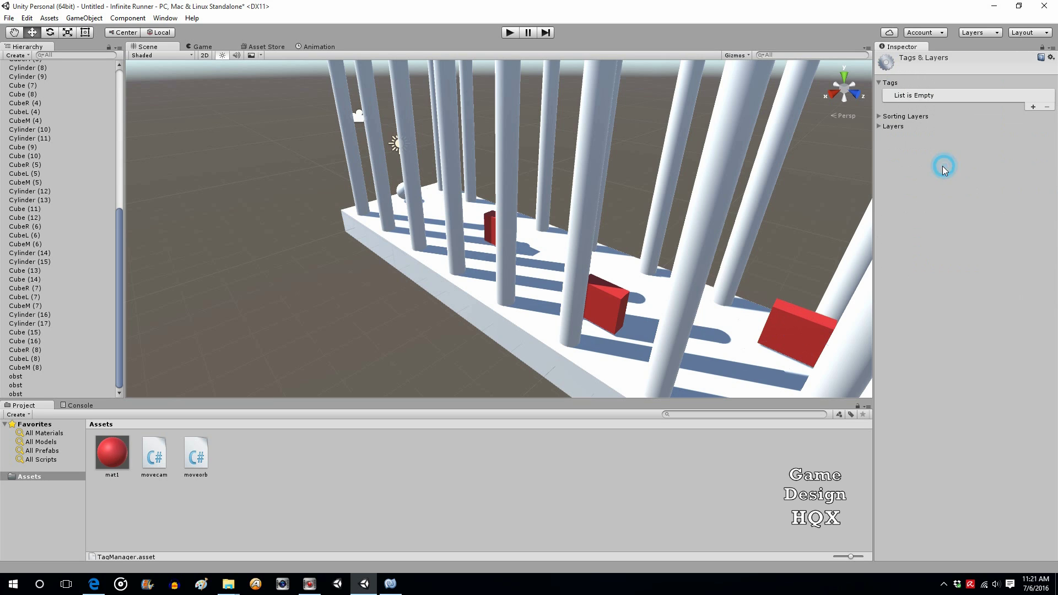
pyautogui.click(1033, 107)
pyautogui.click(992, 96)
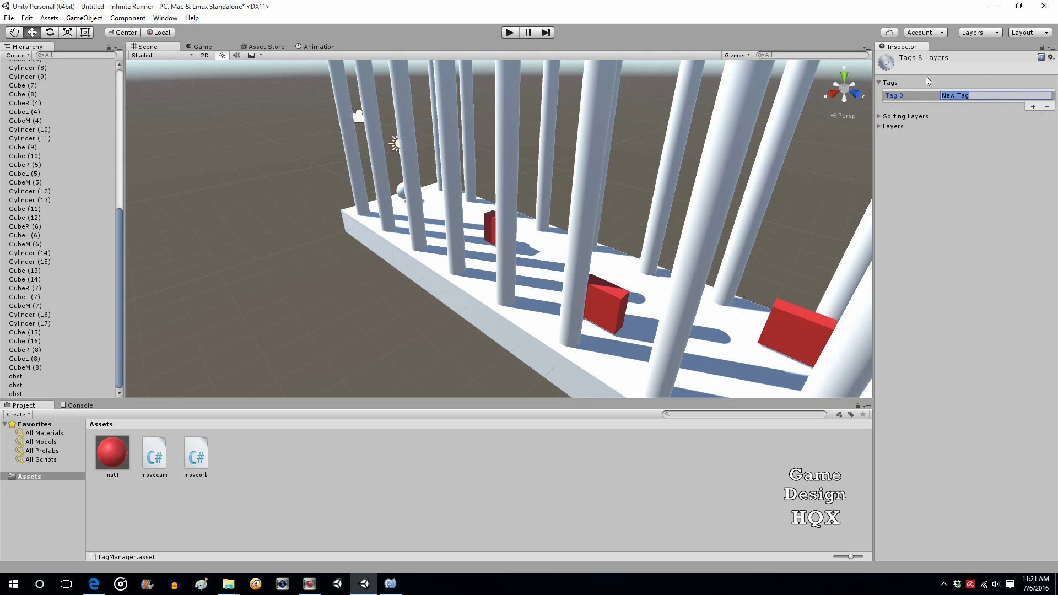
pyautogui.write('lethal')
pyautogui.click(993, 167)
# Select all three obst cubes and set their tag to lethal.
pyautogui.click(16, 377)
pyautogui.keyDown('shift'); pyautogui.click(18, 395); pyautogui.keyUp('shift')
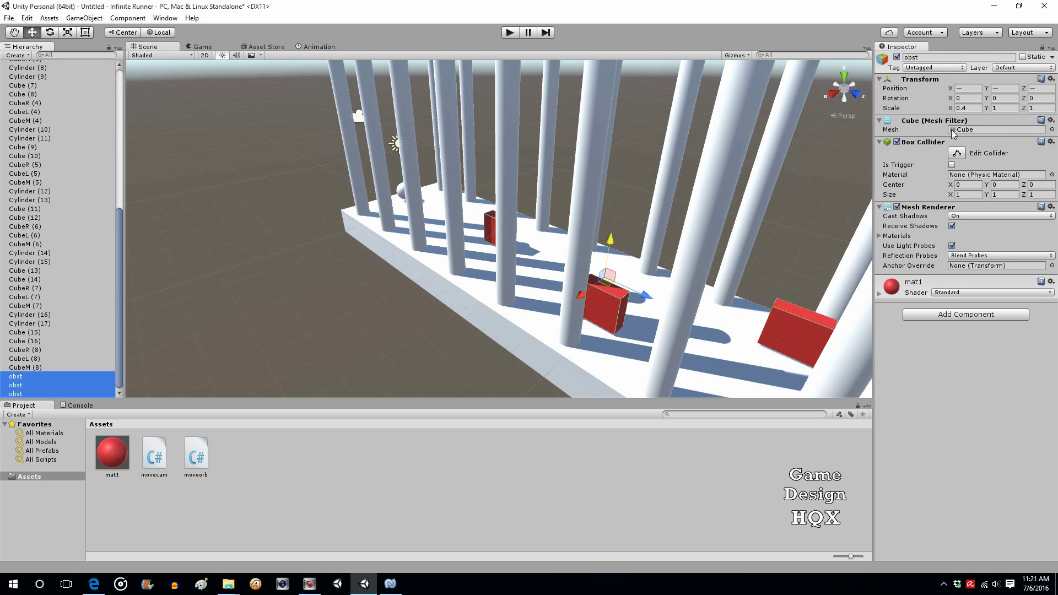
pyautogui.click(960, 68)
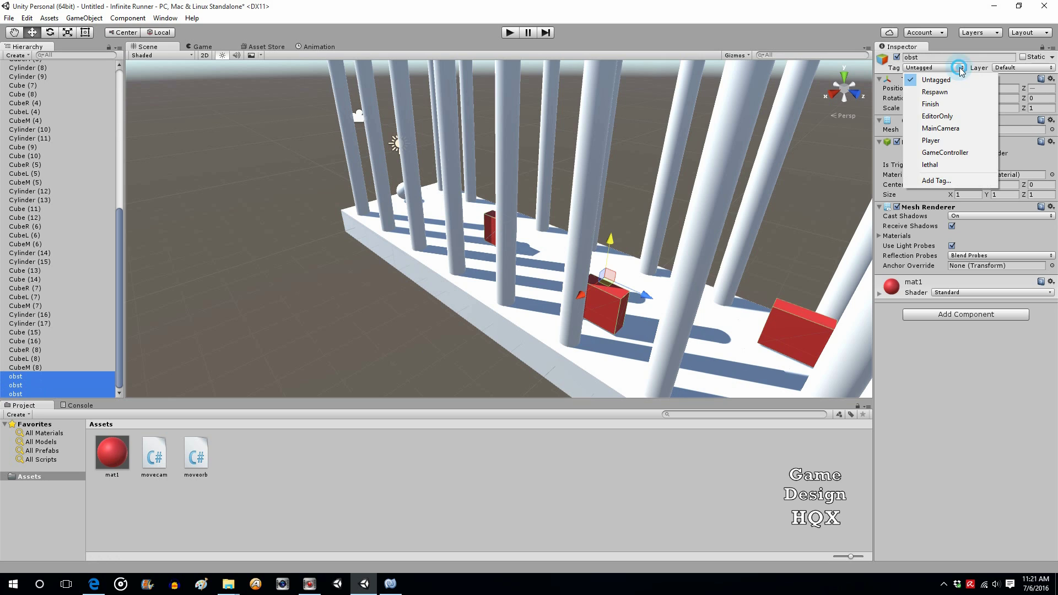
pyautogui.click(937, 164)
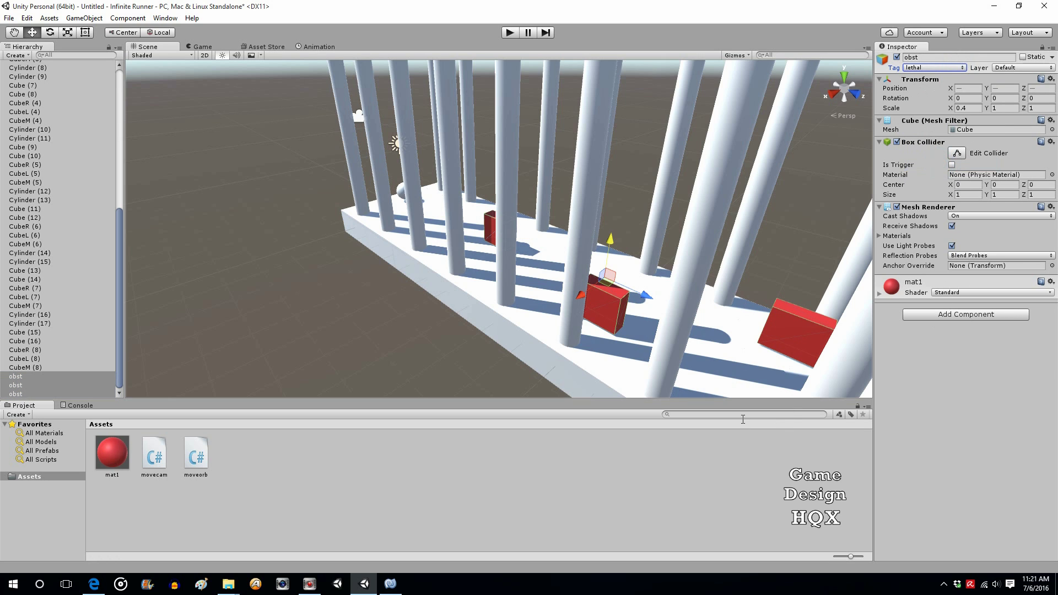
# In moveorb.cs, make room for a new method after the Update method.
pyautogui.click(390, 583)
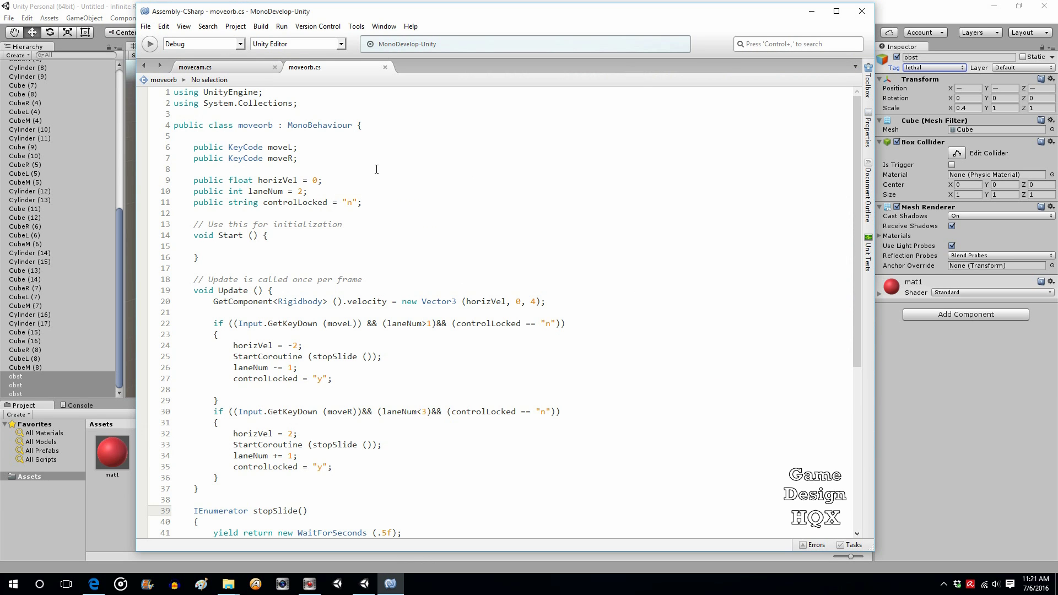
pyautogui.scroll(-8, 400, 133)
pyautogui.scroll(3, 399, 133)
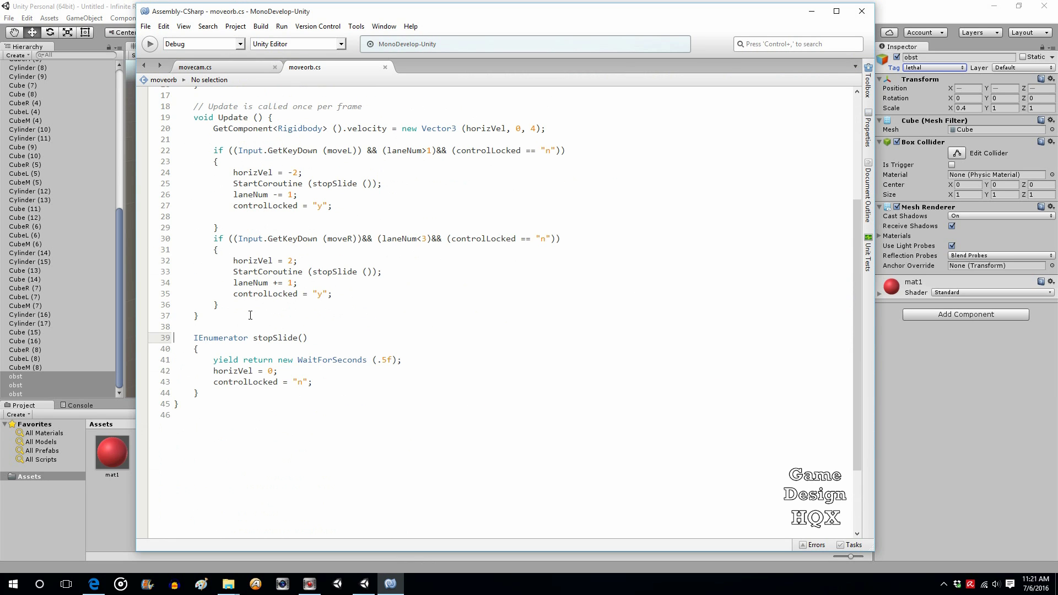
pyautogui.click(223, 325)
pyautogui.press('Return')
pyautogui.press('Return')
pyautogui.press('Return')
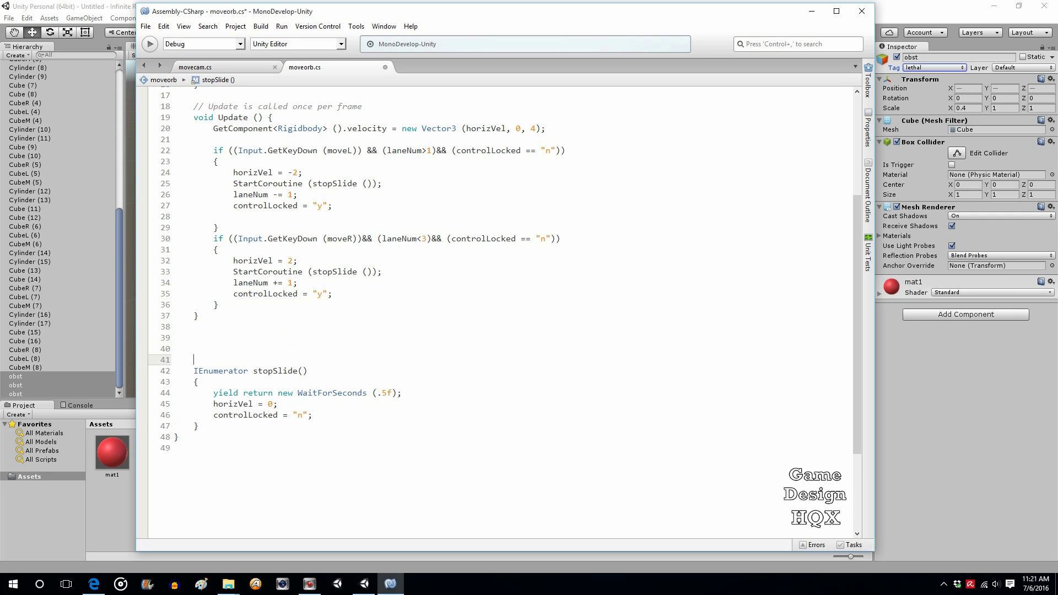
pyautogui.press('Up')
pyautogui.press('Up')
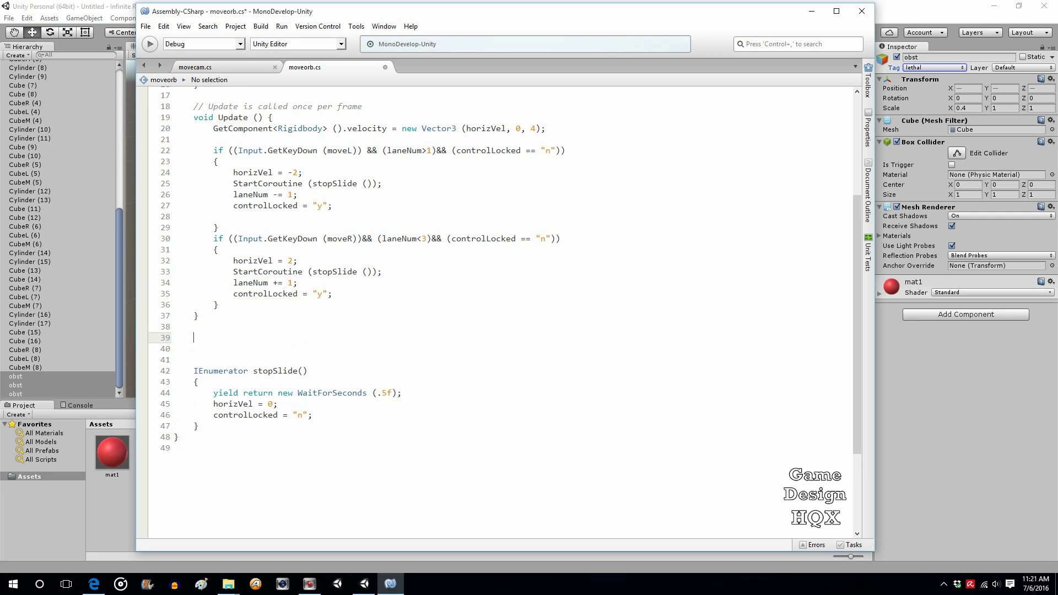
# Write void OnCollisionEnter(Collision other) and open its method body.
pyautogui.write('void OnCollisionEnter(Collio')
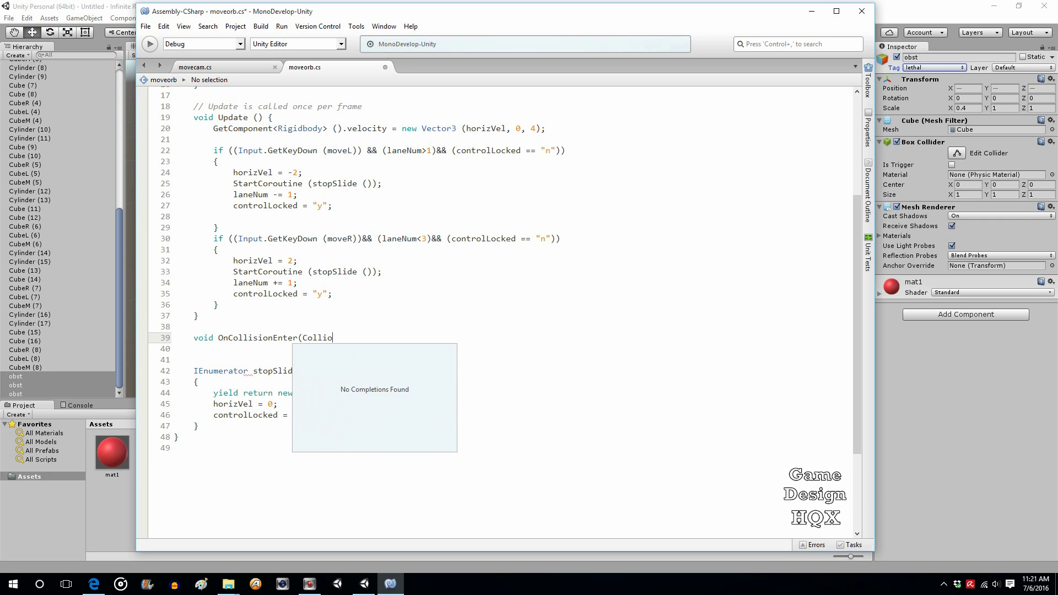
pyautogui.press('BackSpace')
pyautogui.press('BackSpace')
pyautogui.press('BackSpace')
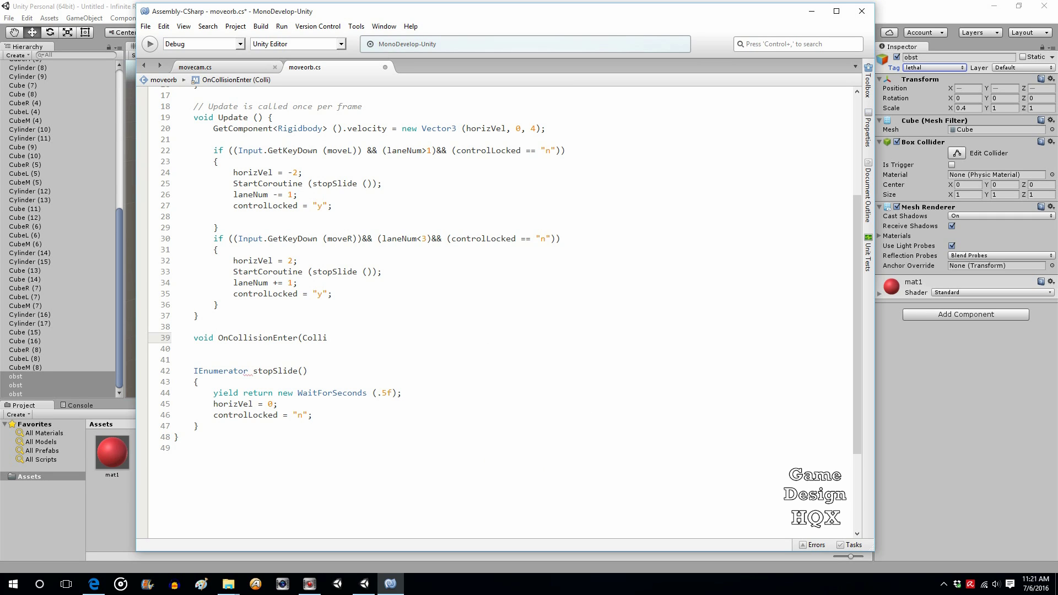
pyautogui.press('BackSpace')
pyautogui.press('BackSpace')
pyautogui.press('BackSpace')
pyautogui.write('Coll')
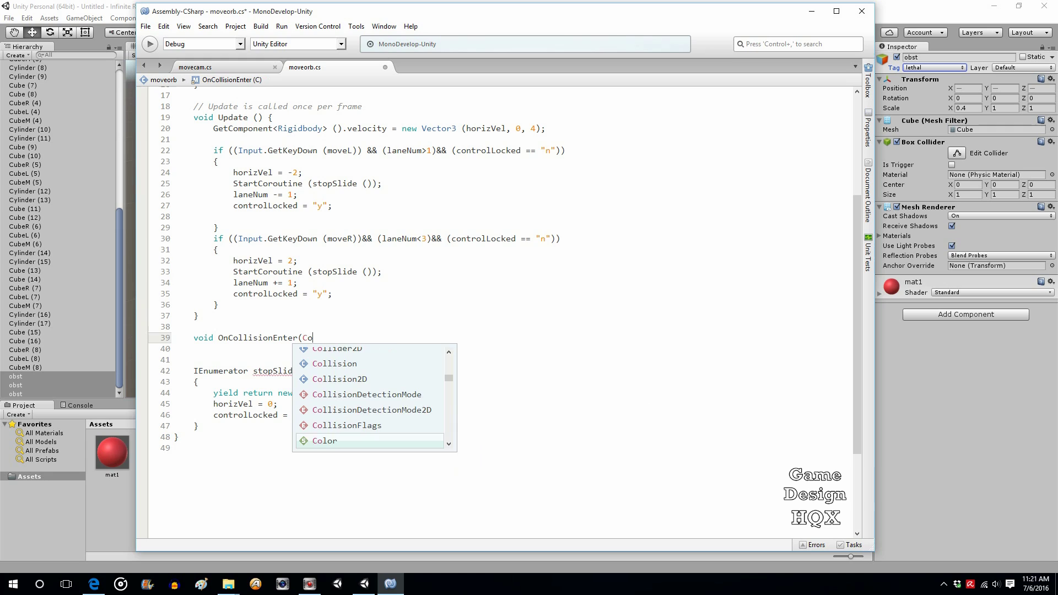
pyautogui.press('Down')
pyautogui.press('Down')
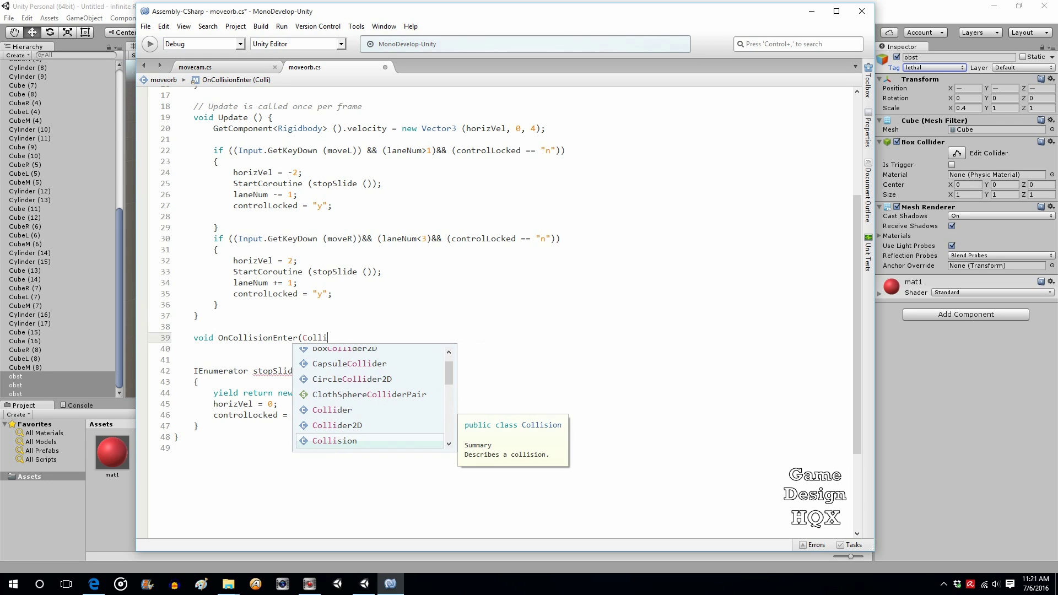
pyautogui.press('Return')
pyautogui.write('other')
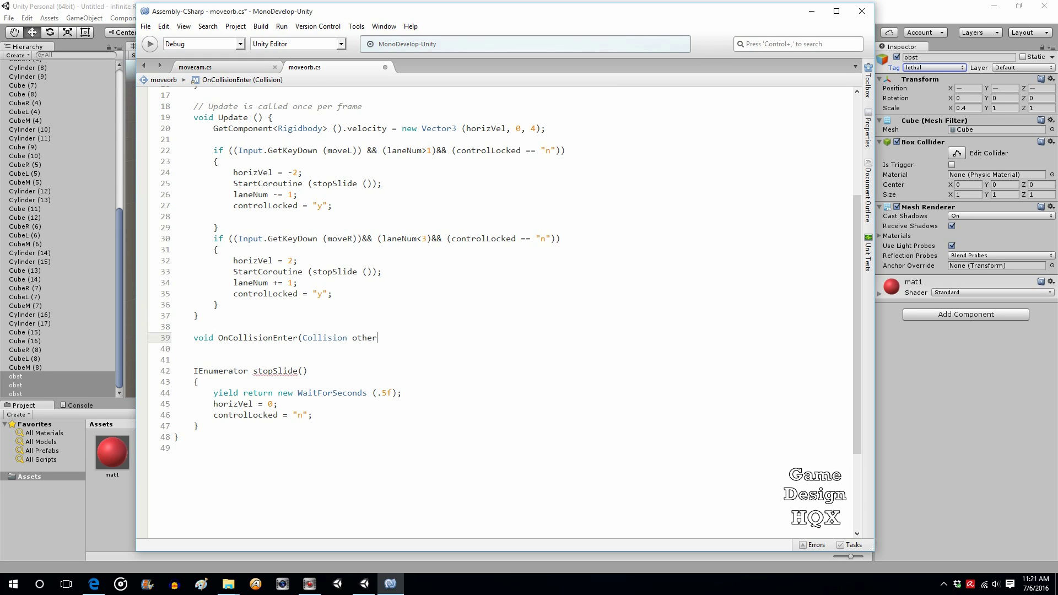
pyautogui.write(')')
pyautogui.press('Return')
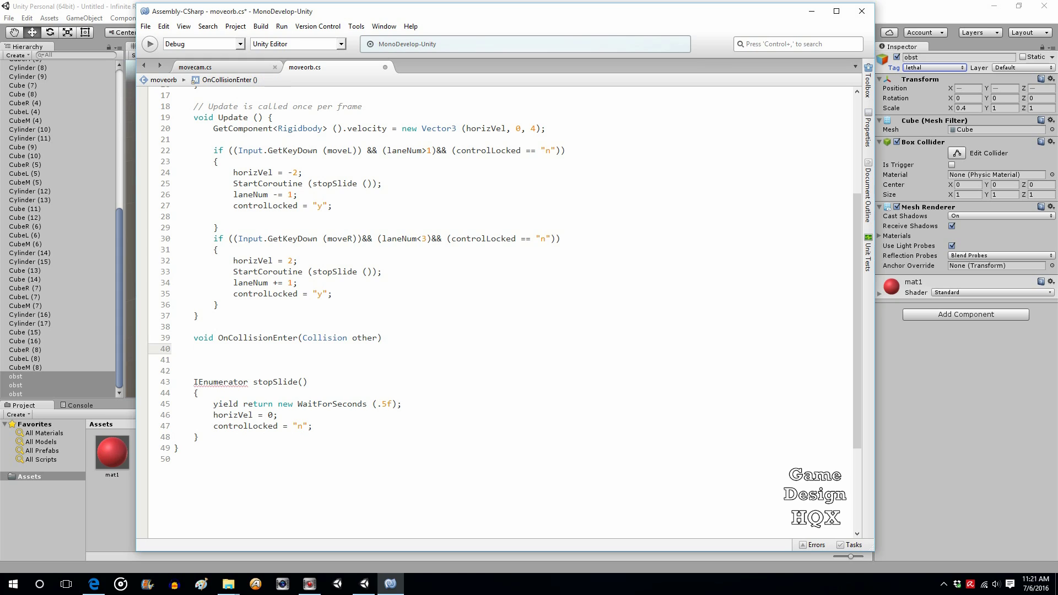
pyautogui.write('{')
pyautogui.press('Return')
pyautogui.press('Return')
pyautogui.press('Return')
# Close the method body and write the condition if (other.gameObject.tag == "lethal").
pyautogui.write('}')
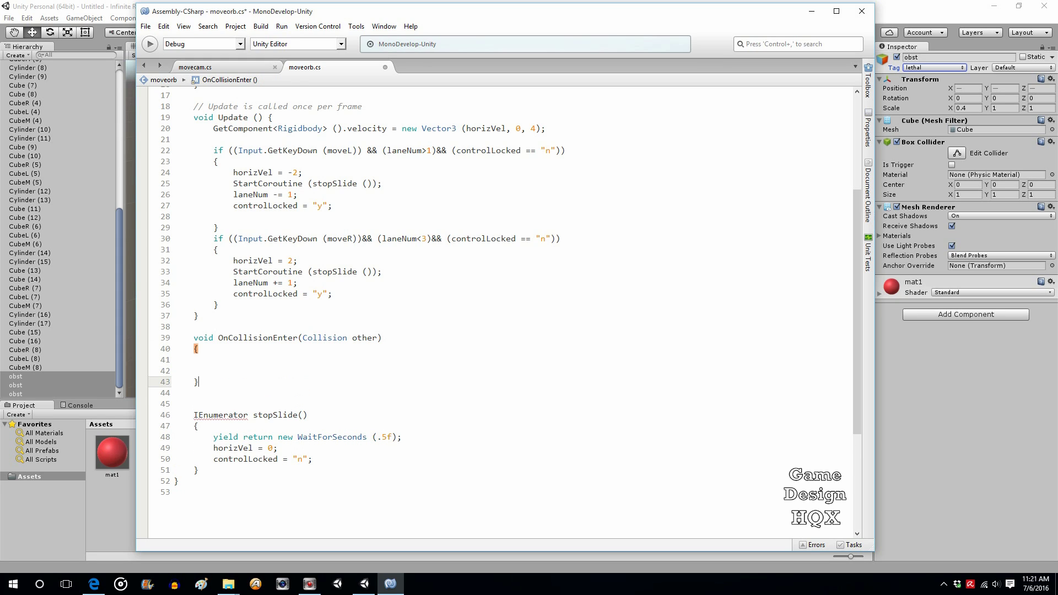
pyautogui.click(213, 370)
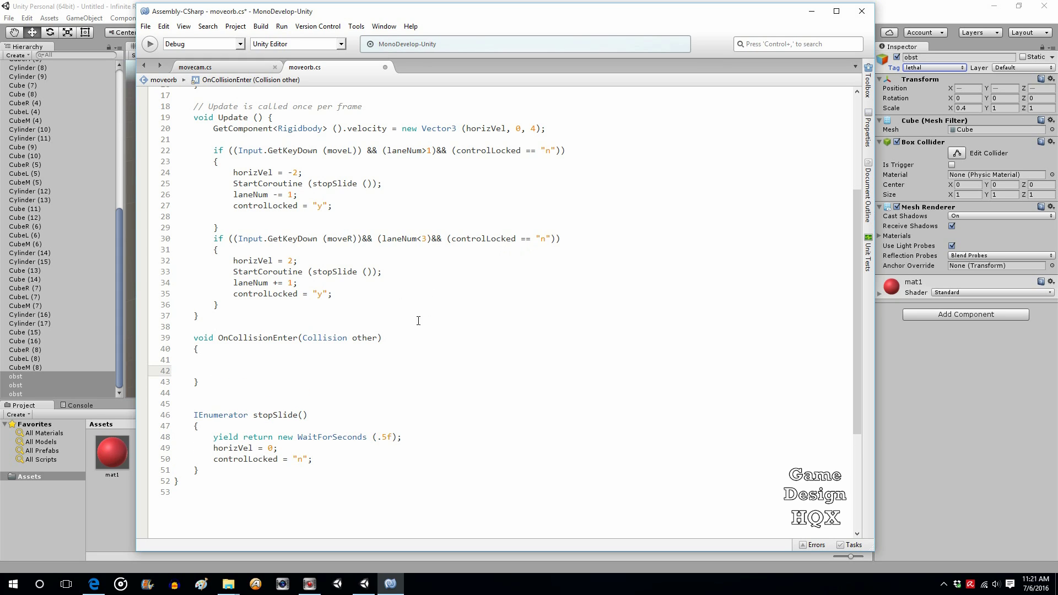
pyautogui.moveTo(381, 339); pyautogui.dragTo(348, 338)
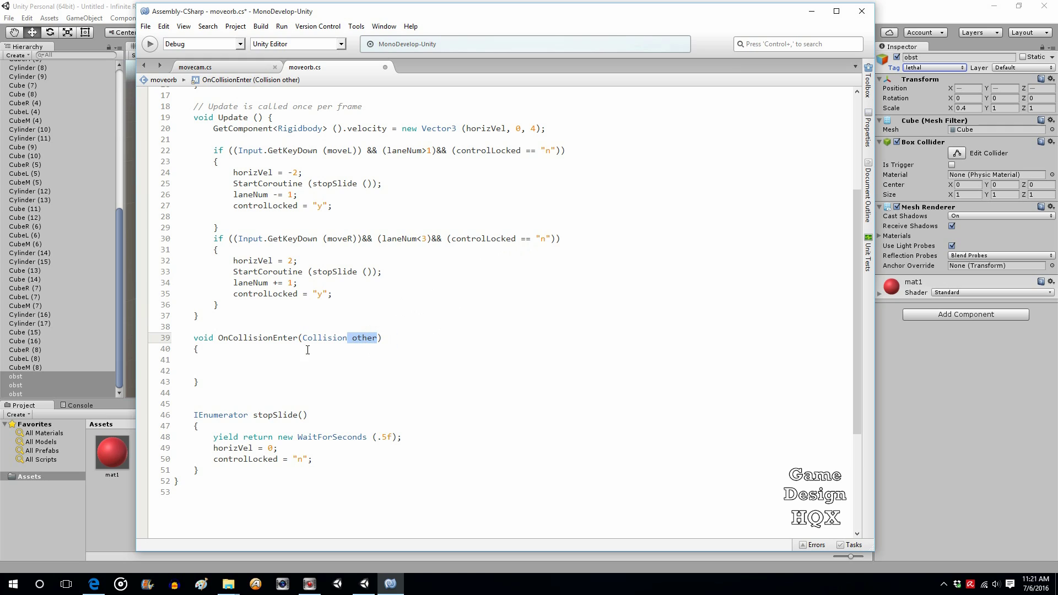
pyautogui.click(247, 364)
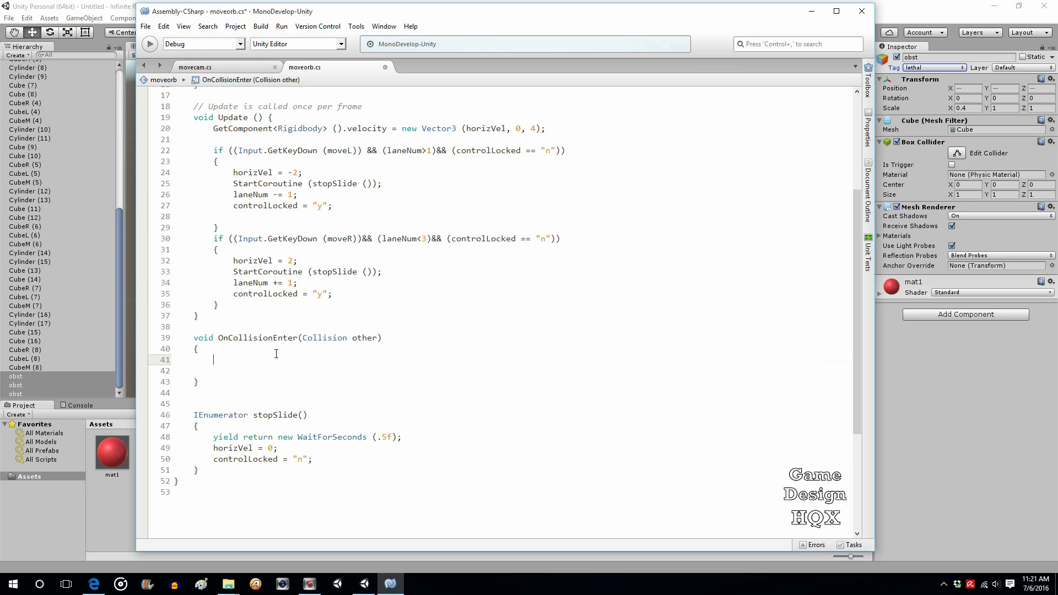
pyautogui.write('if (other')
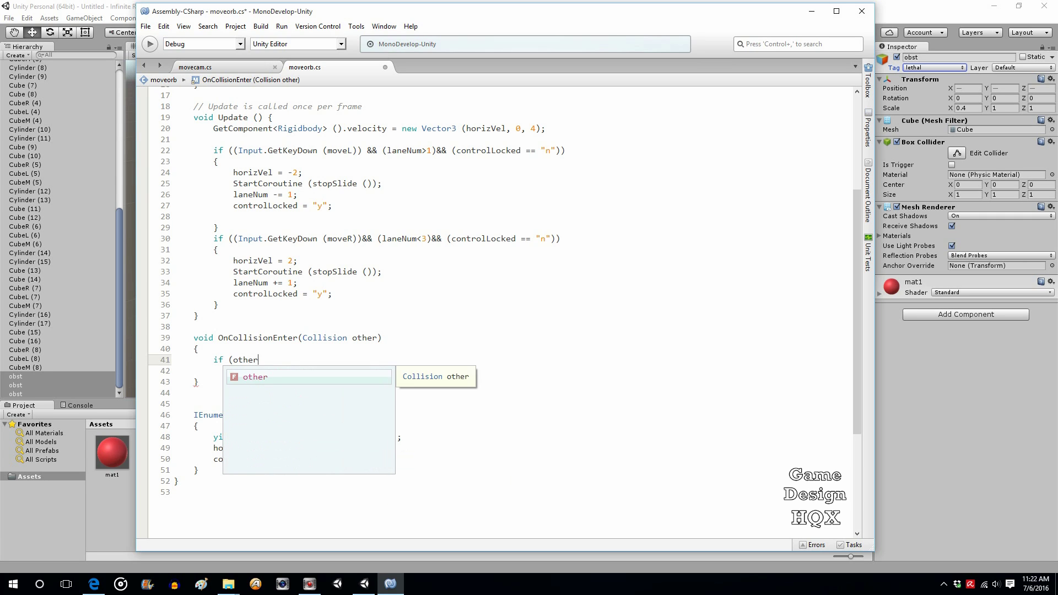
pyautogui.press('Escape')
pyautogui.write('.')
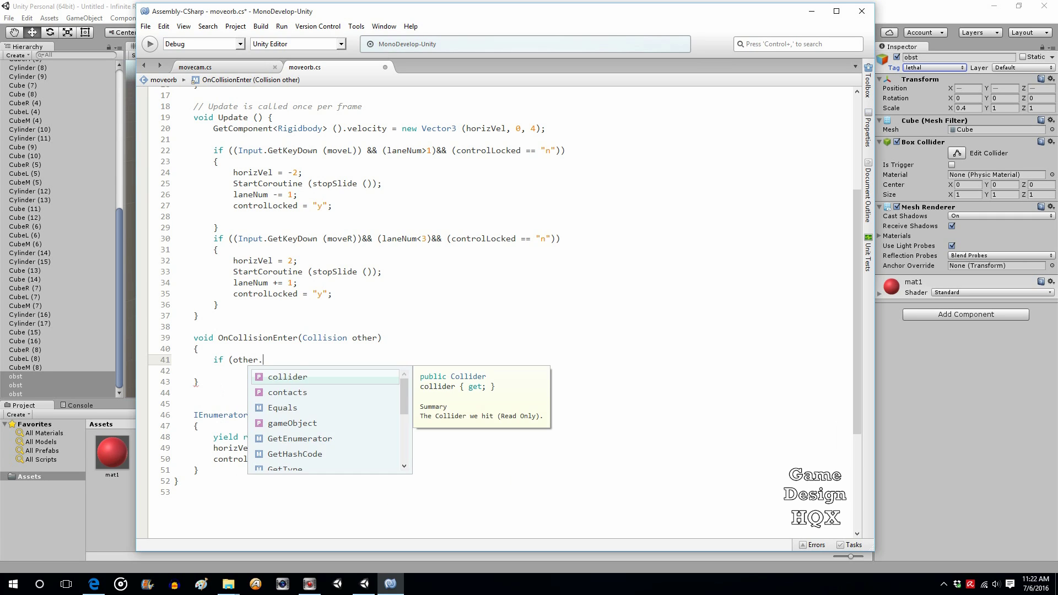
pyautogui.write('gameObject.')
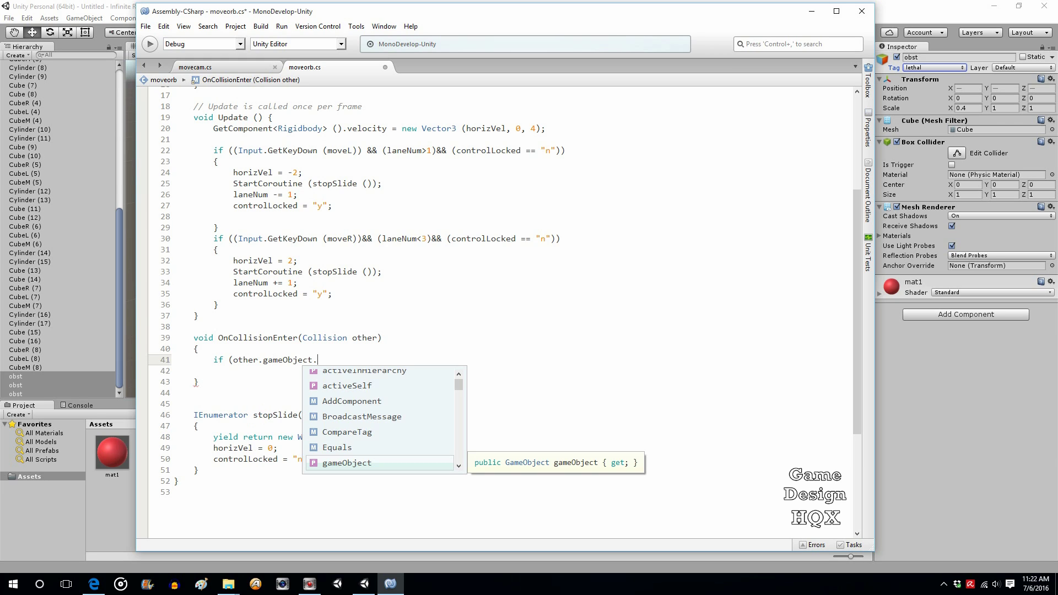
pyautogui.write('name')
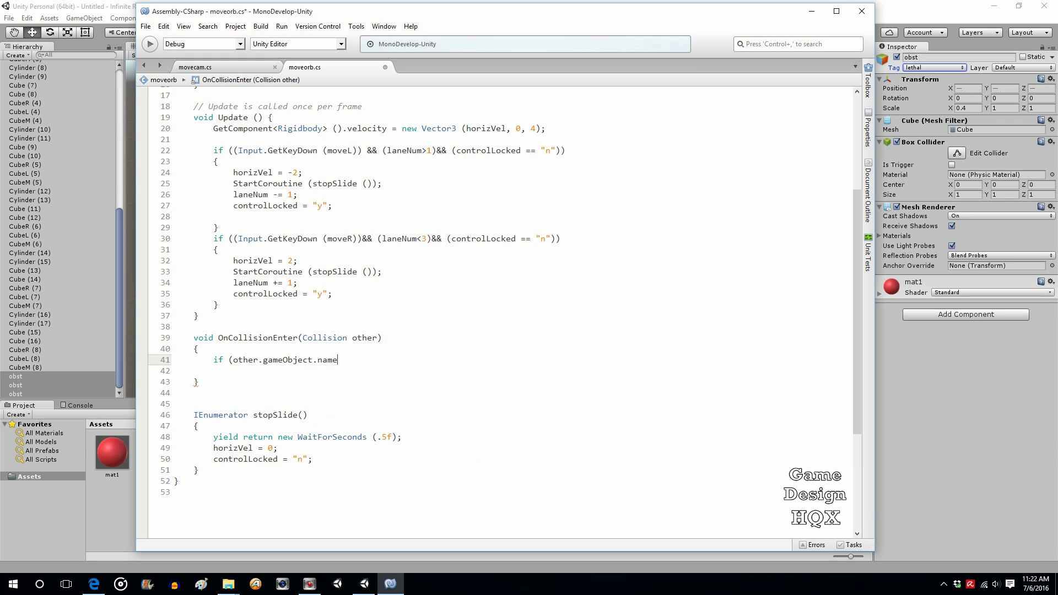
pyautogui.write(' == "l')
pyautogui.press('BackSpace')
pyautogui.press('BackSpace')
pyautogui.press('BackSpace')
pyautogui.press('BackSpace')
pyautogui.press('BackSpace')
pyautogui.press('BackSpace')
pyautogui.press('BackSpace')
pyautogui.press('BackSpace')
pyautogui.press('BackSpace')
pyautogui.press('BackSpace')
pyautogui.write('tag == "lethal")')
pyautogui.press('Return')
# Add braces for the if block, replacing a stray bracket with an opening brace.
pyautogui.write('[')
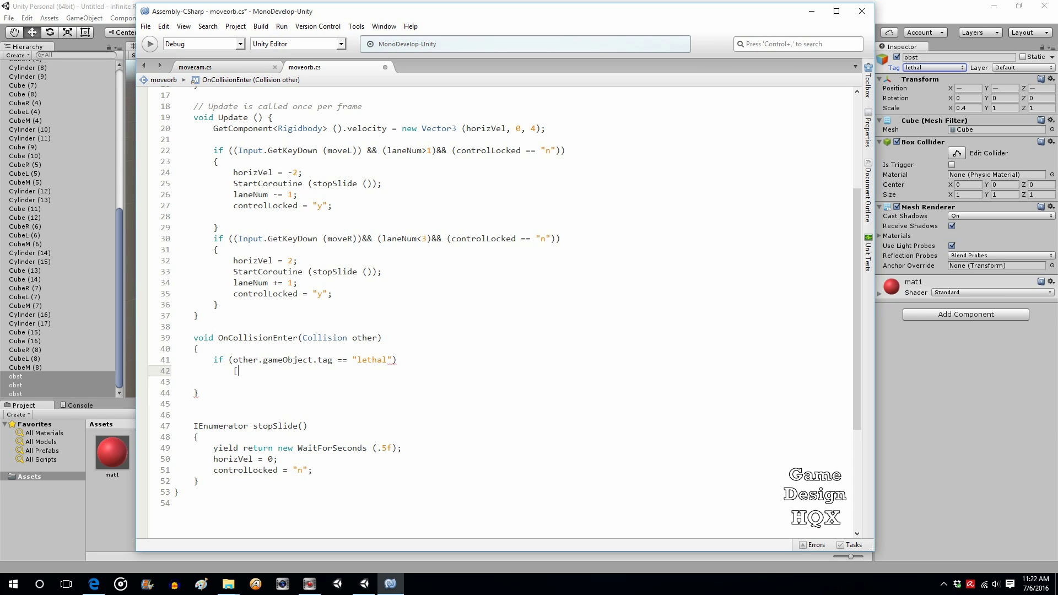
pyautogui.press('Return')
pyautogui.press('Return')
pyautogui.press('Return')
pyautogui.write('}')
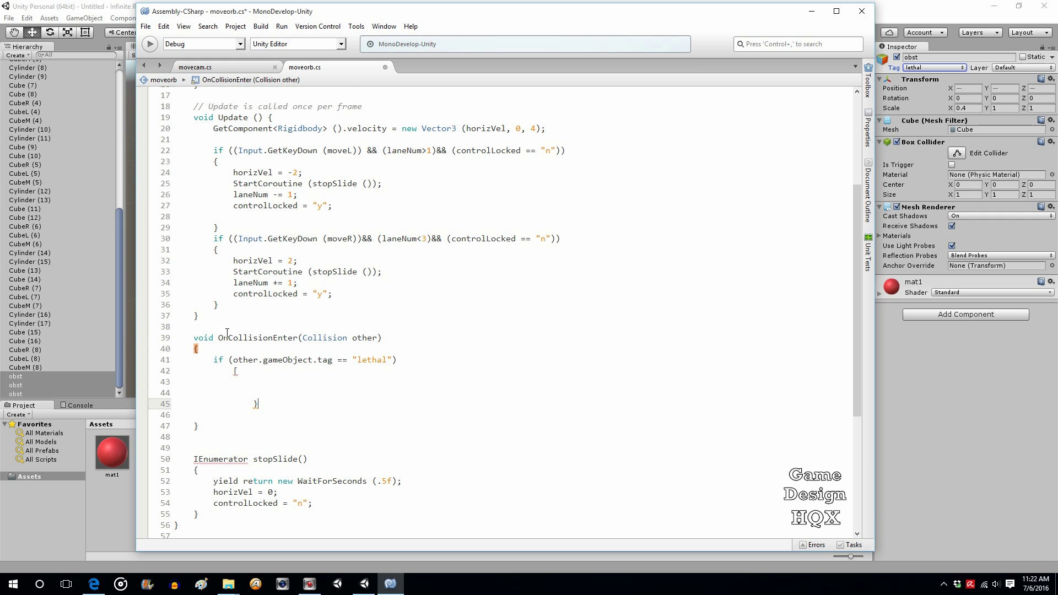
pyautogui.moveTo(219, 333); pyautogui.dragTo(386, 329)
pyautogui.click(392, 330)
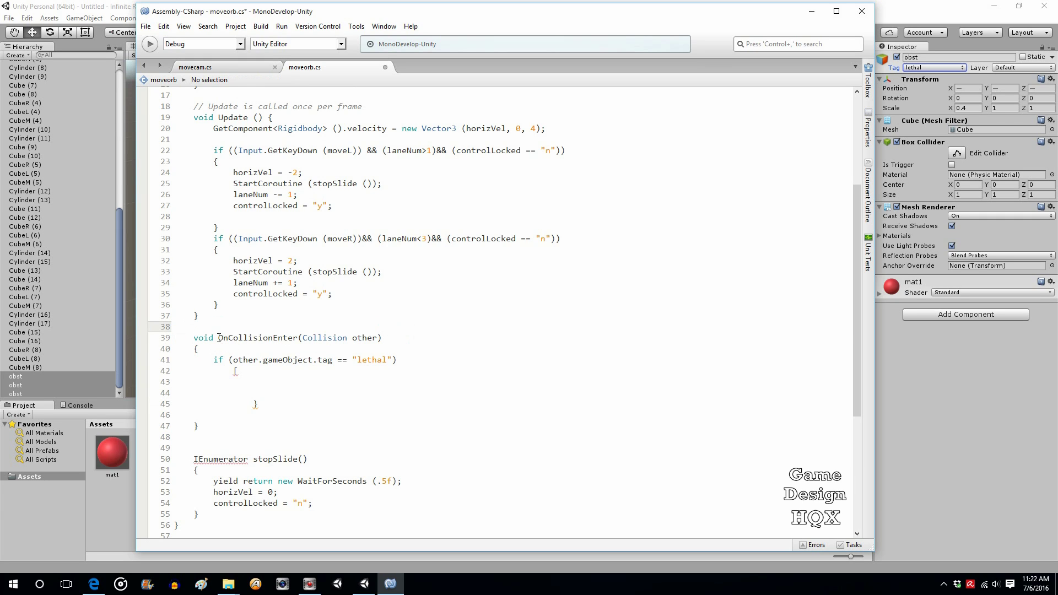
pyautogui.moveTo(219, 337); pyautogui.dragTo(300, 334)
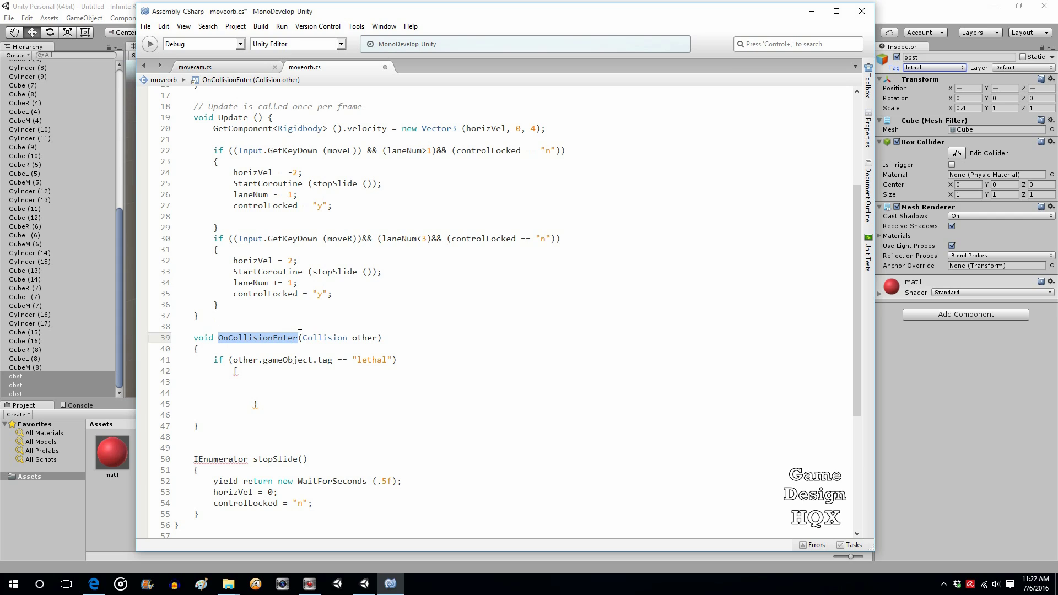
pyautogui.click(203, 337)
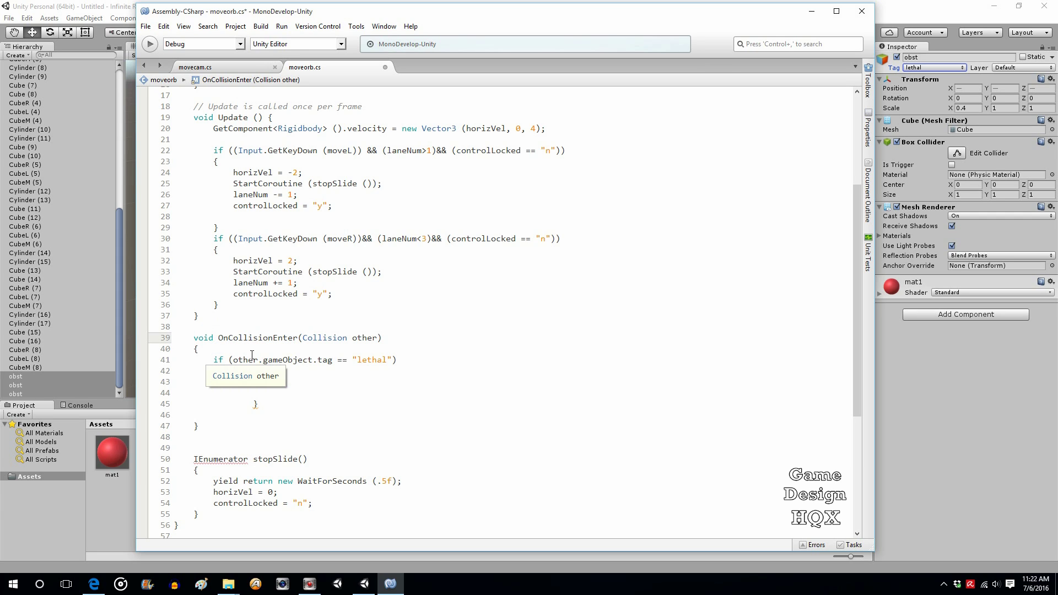
pyautogui.press('Down')
pyautogui.press('Down')
pyautogui.press('Down')
pyautogui.write('[')
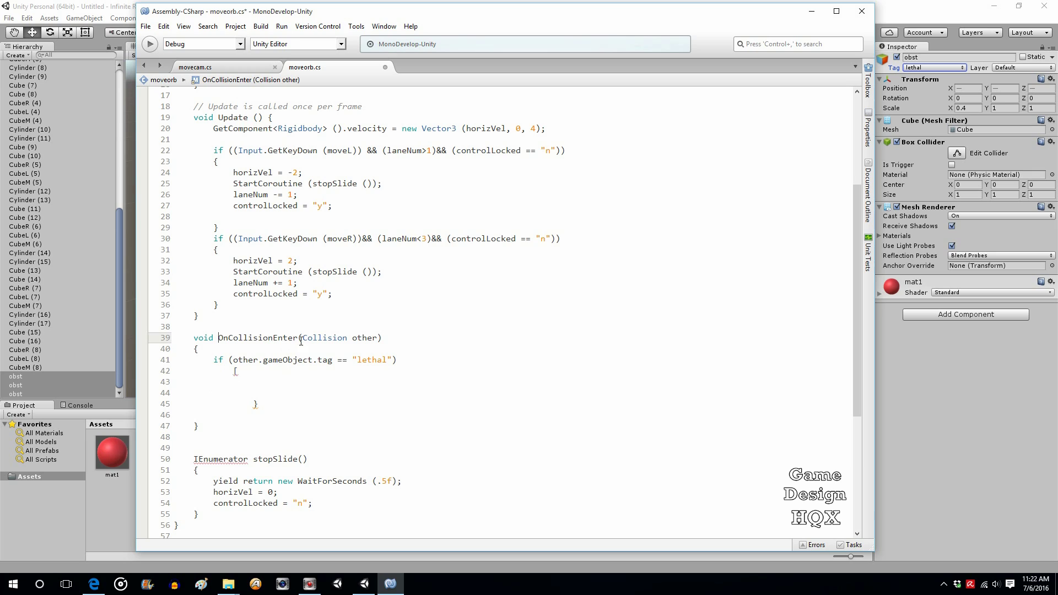
pyautogui.moveTo(302, 338); pyautogui.dragTo(307, 338)
pyautogui.click(280, 373)
pyautogui.press('BackSpace')
pyautogui.write('{')
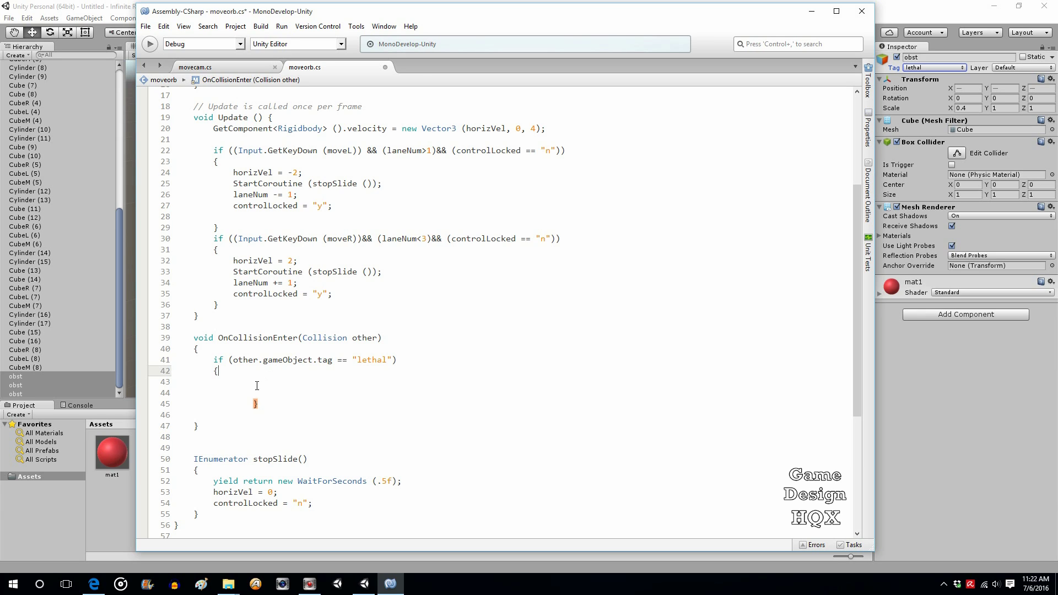
# Align the closing brace under the if and add Destroy (gameObject); inside the block.
pyautogui.click(258, 404)
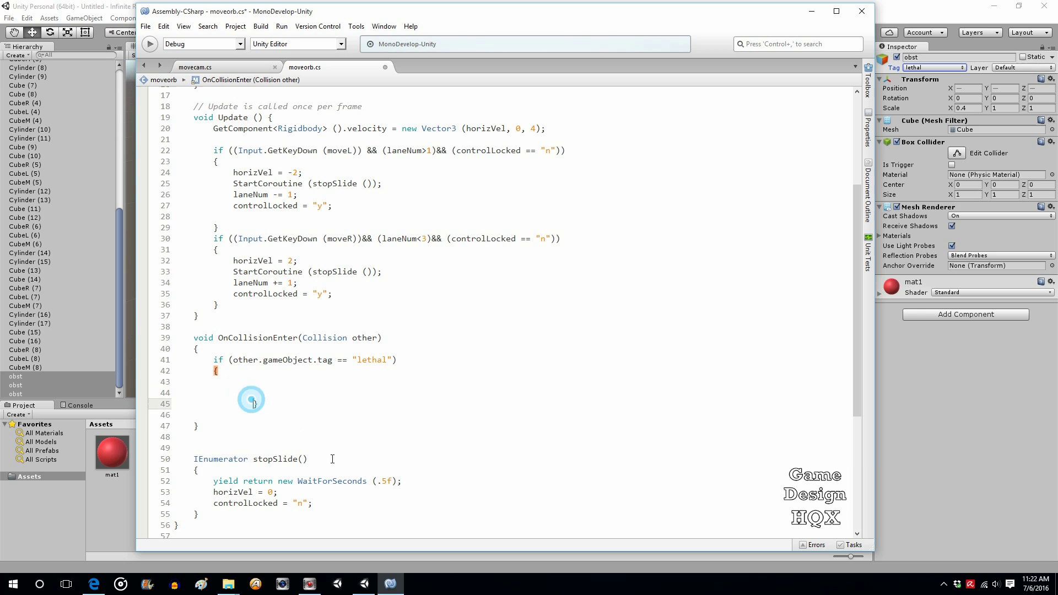
pyautogui.press('BackSpace')
pyautogui.press('BackSpace')
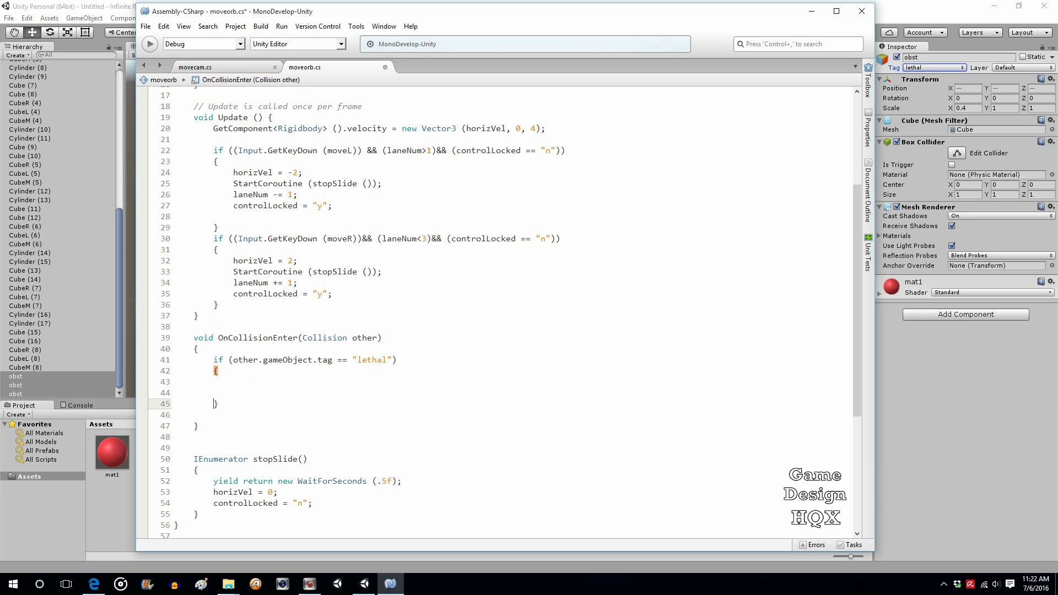
pyautogui.press('Up')
pyautogui.doubleClick(255, 360)
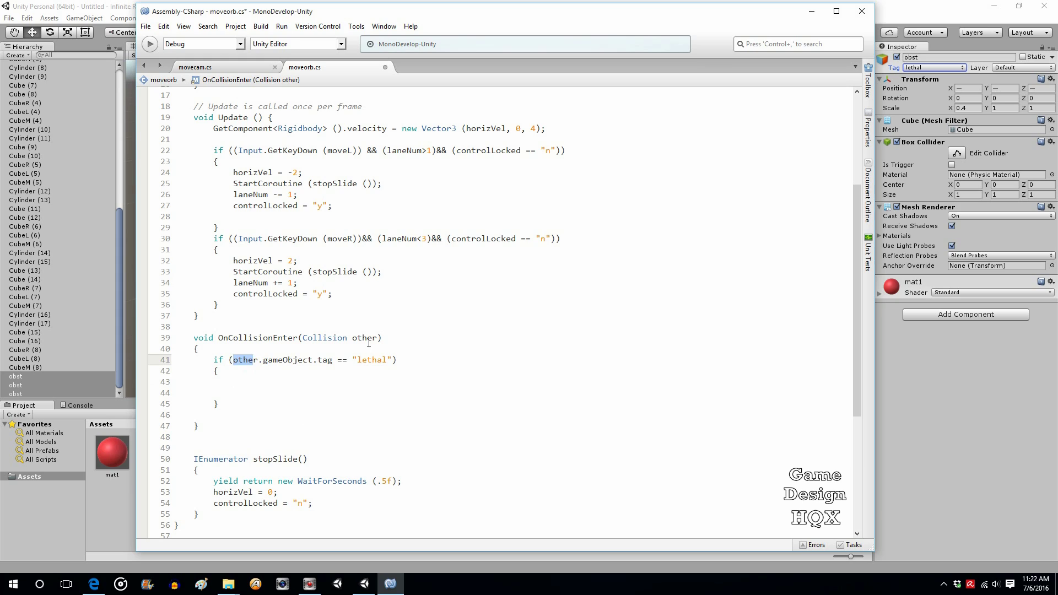
pyautogui.moveTo(378, 338); pyautogui.dragTo(354, 338)
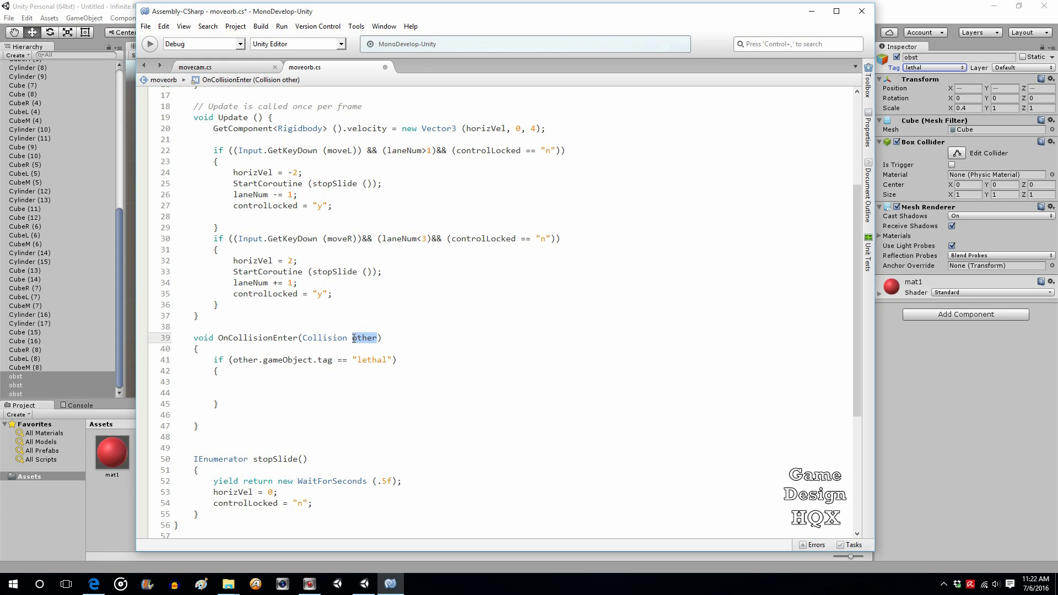
pyautogui.click(225, 385)
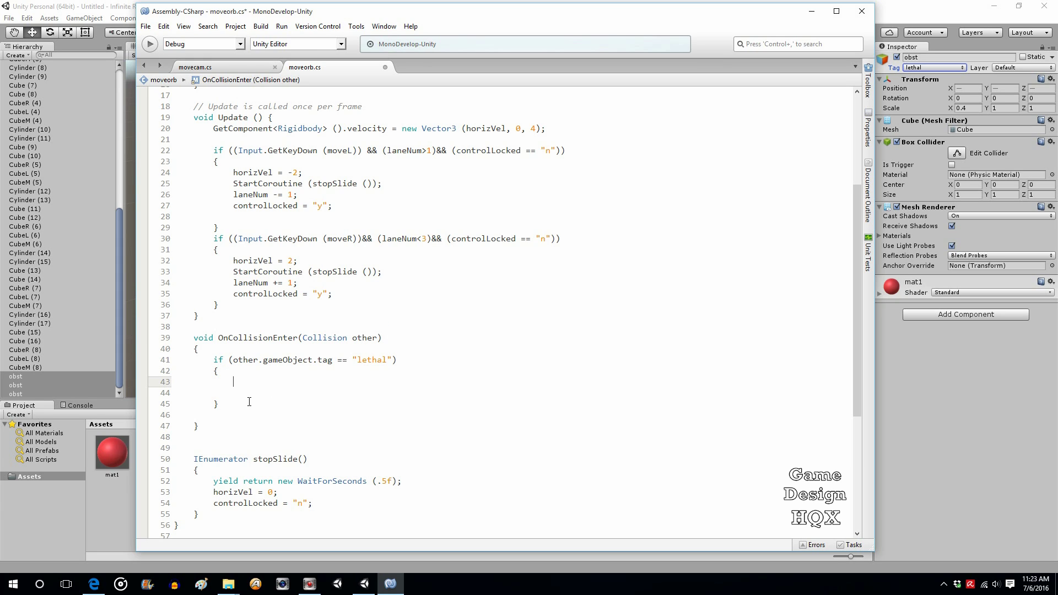
pyautogui.write('Destroy ')
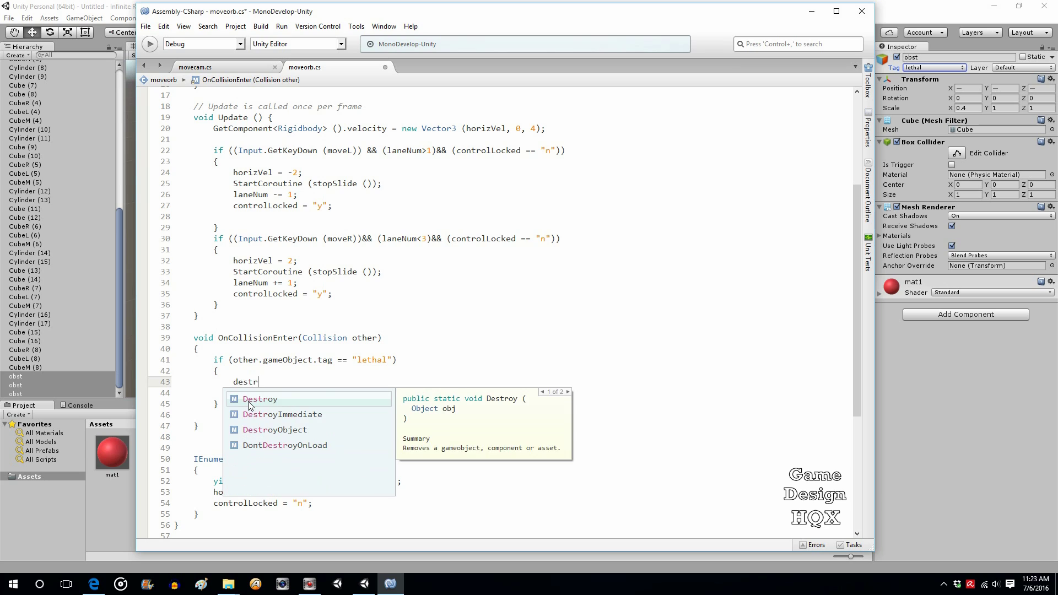
pyautogui.write('(ga')
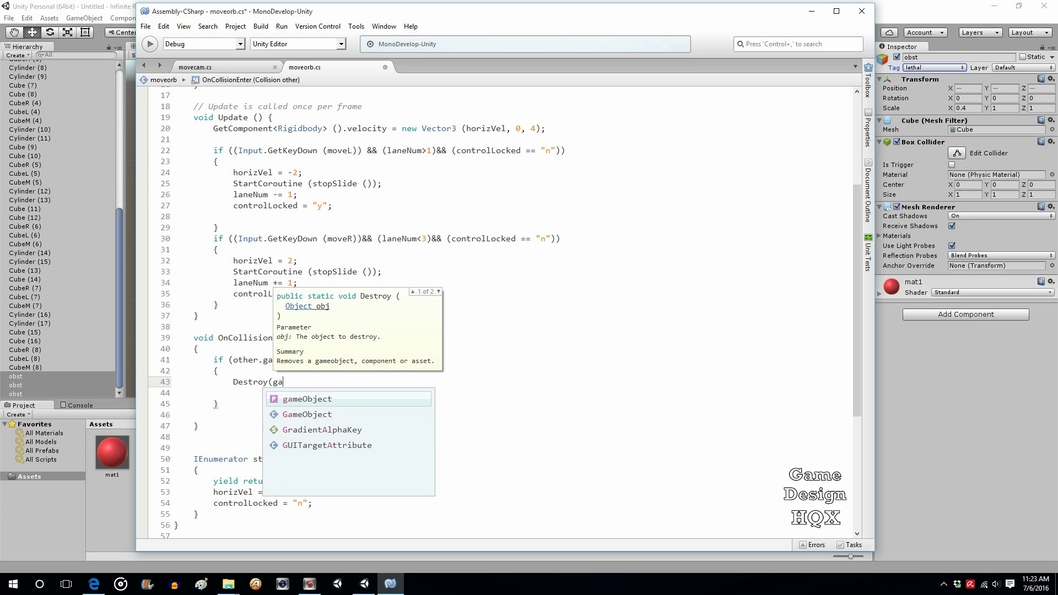
pyautogui.write('meObject);')
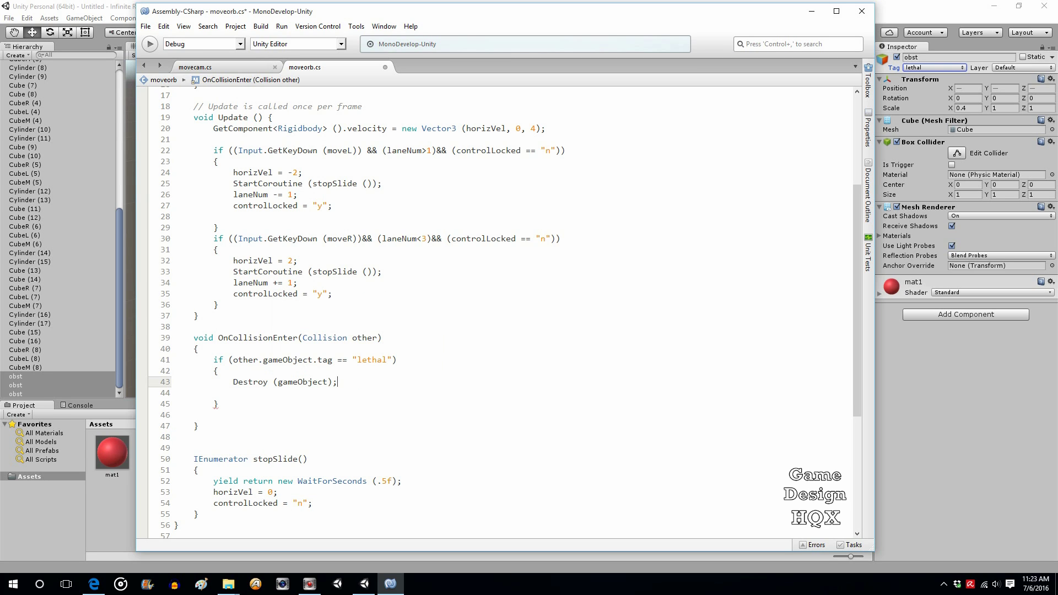
# Save the moveorb script in MonoDevelop and return to the Unity editor.
pyautogui.click(146, 26)
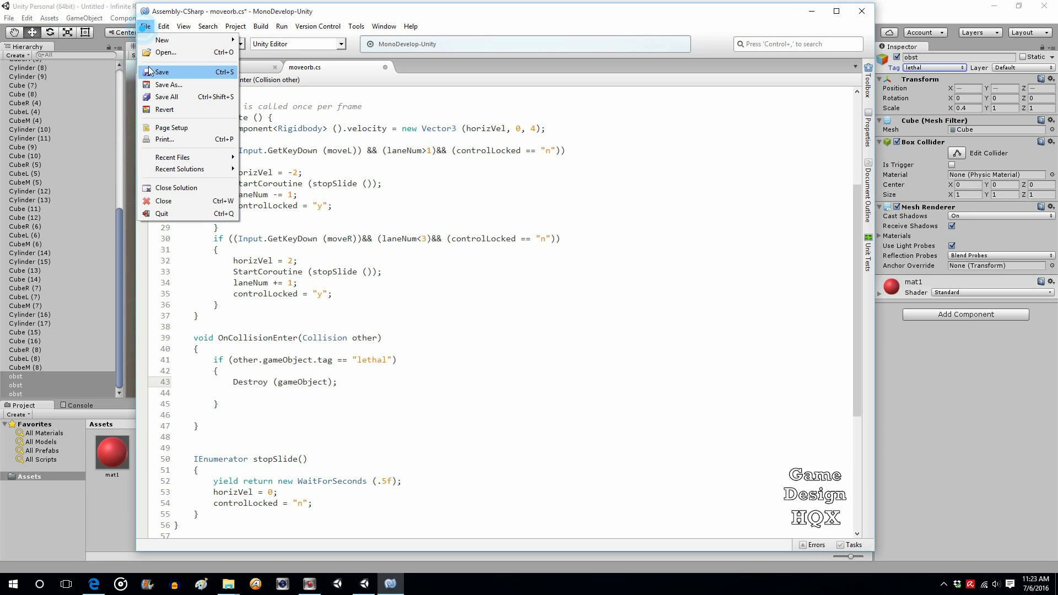
pyautogui.click(149, 70)
pyautogui.click(108, 6)
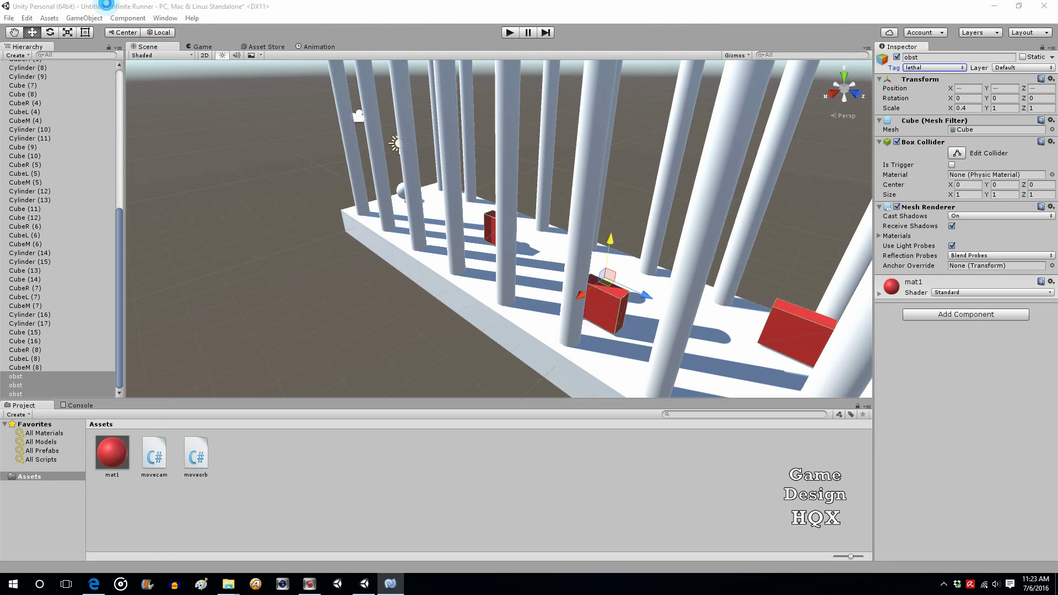
# Play-test the runner three times, stopping each run, ending back in edit mode.
pyautogui.click(517, 33)
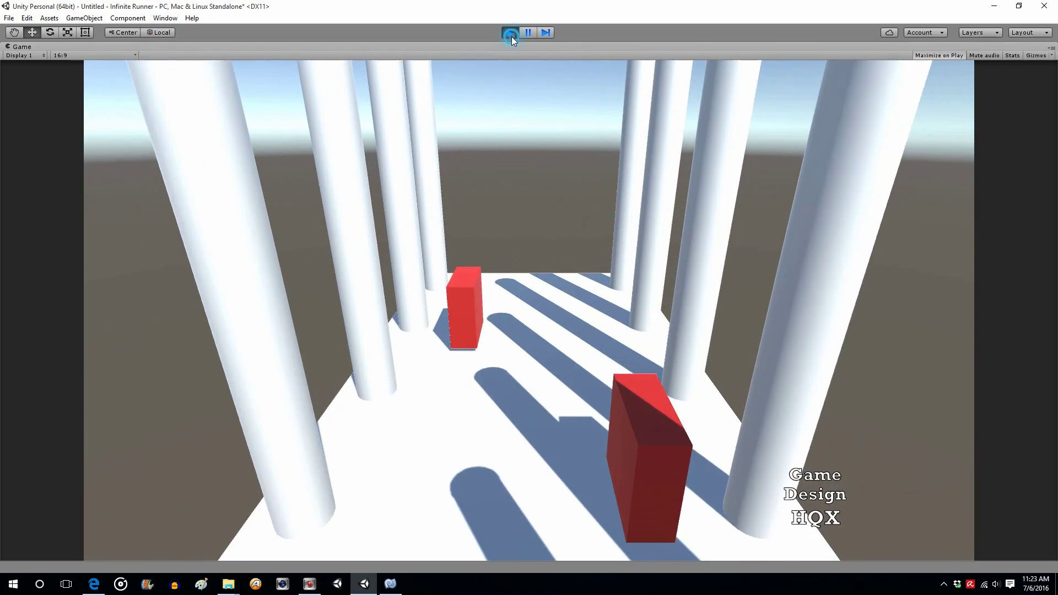
pyautogui.click(510, 33)
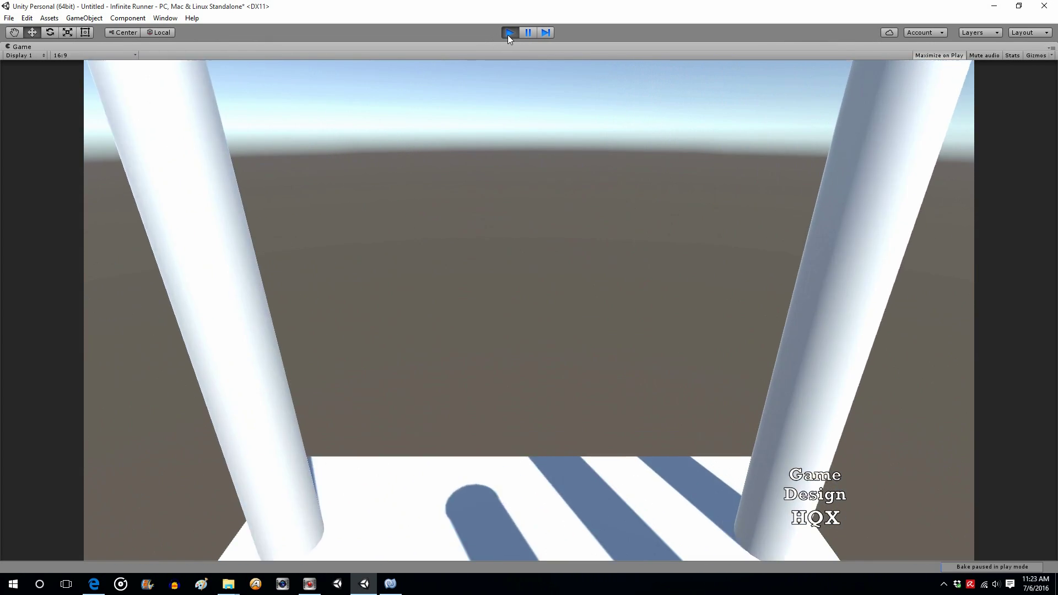
pyautogui.click(509, 33)
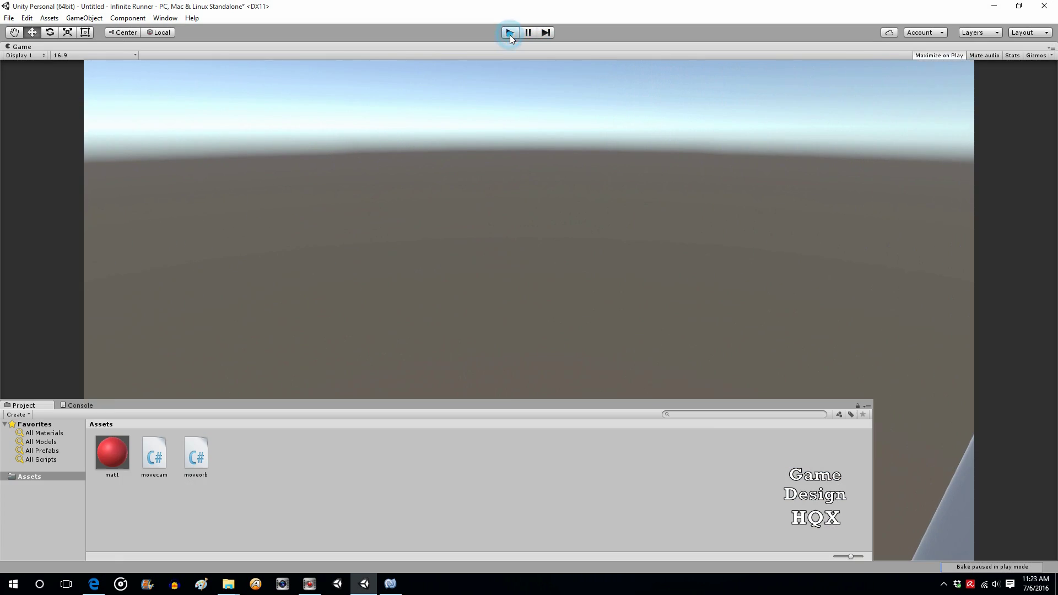
pyautogui.click(510, 33)
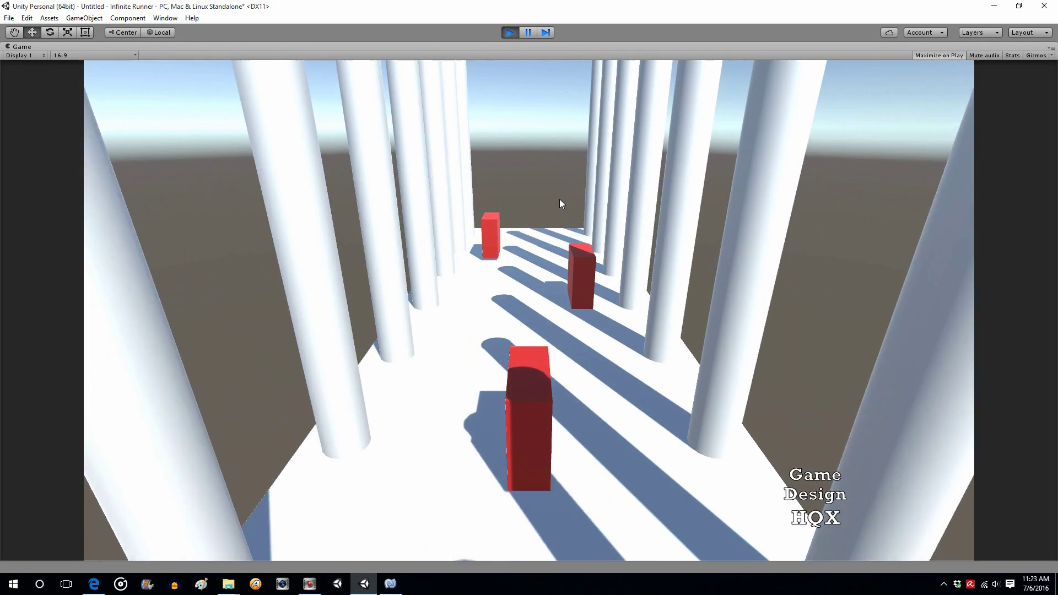
pyautogui.click(510, 32)
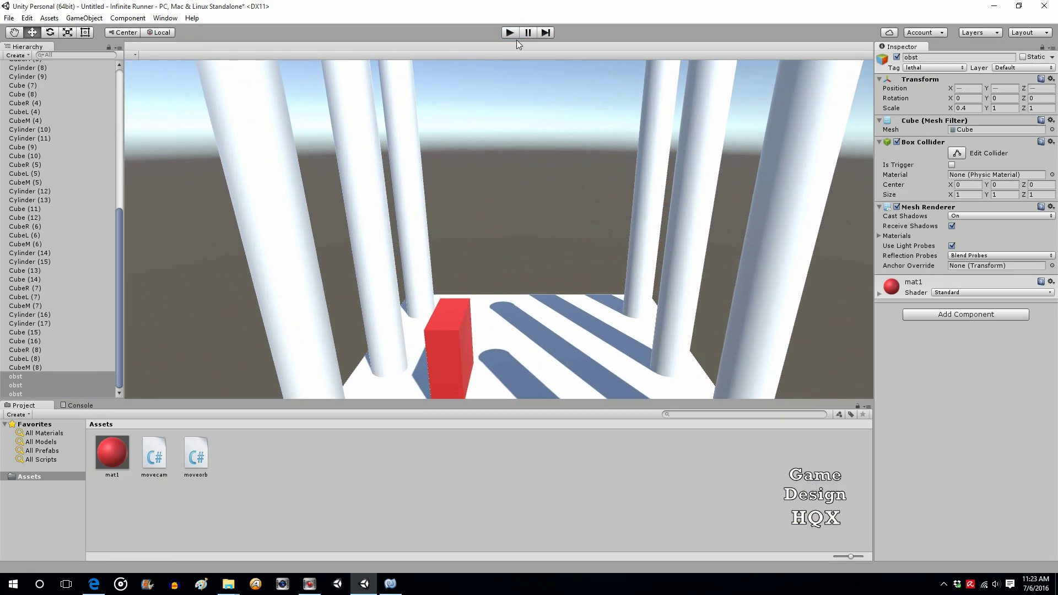
pyautogui.click(515, 32)
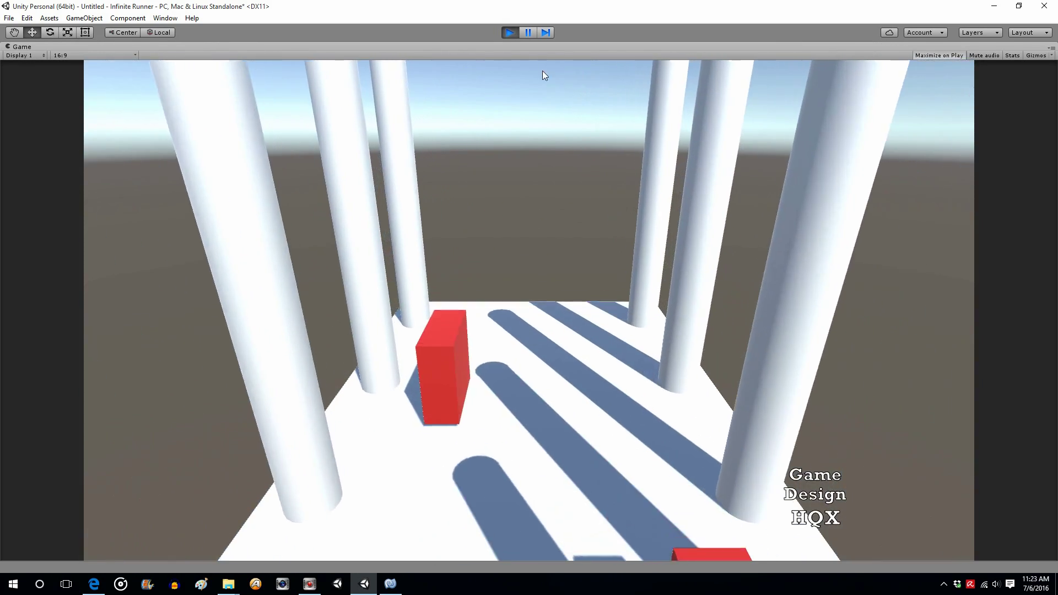
pyautogui.click(508, 33)
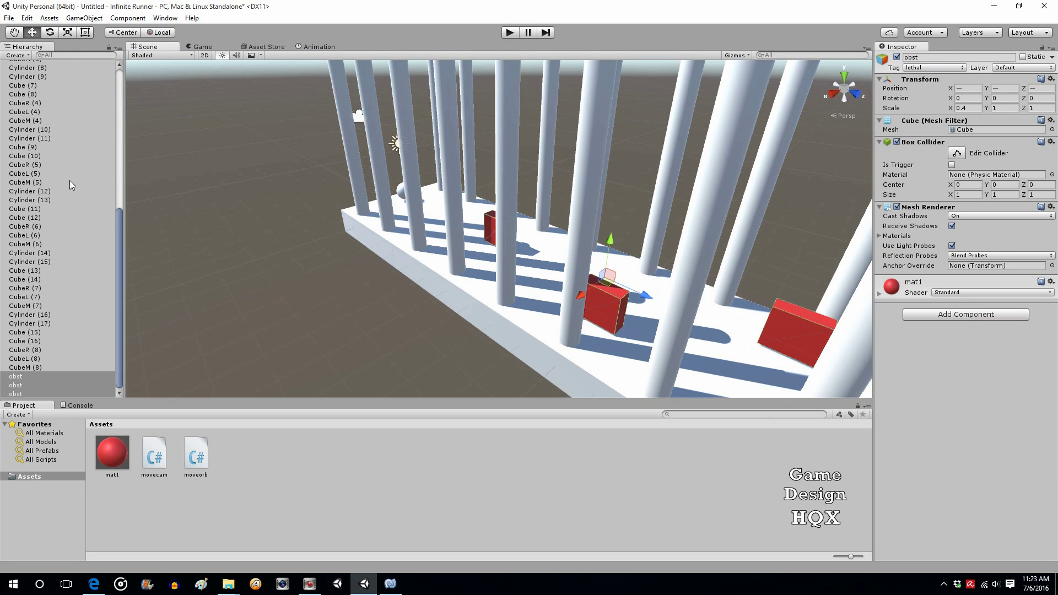
# Add a new 3D Cube to the scene.
pyautogui.moveTo(118, 213); pyautogui.dragTo(127, 77)
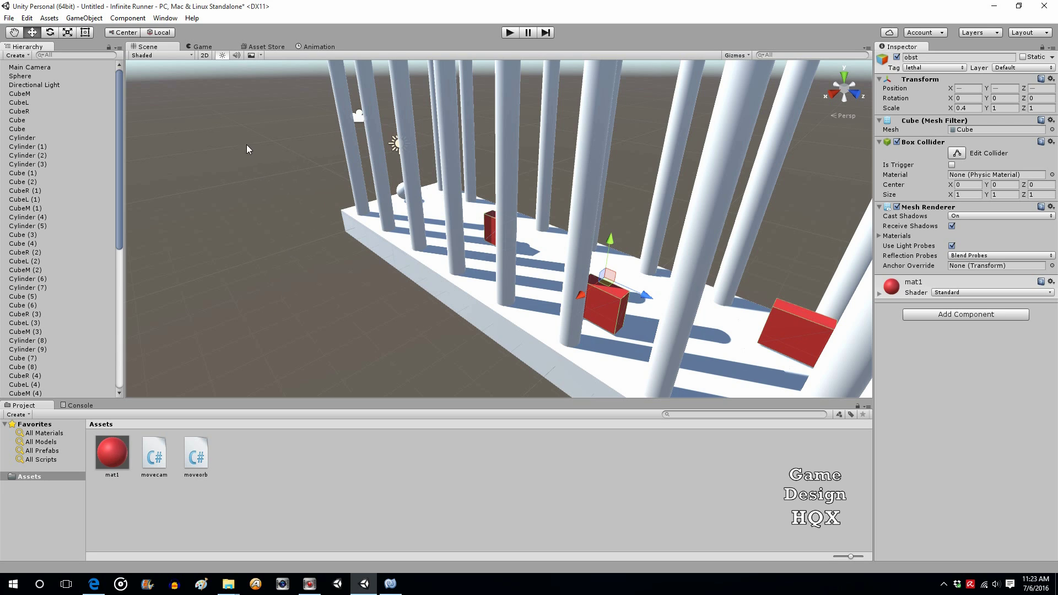
pyautogui.click(86, 19)
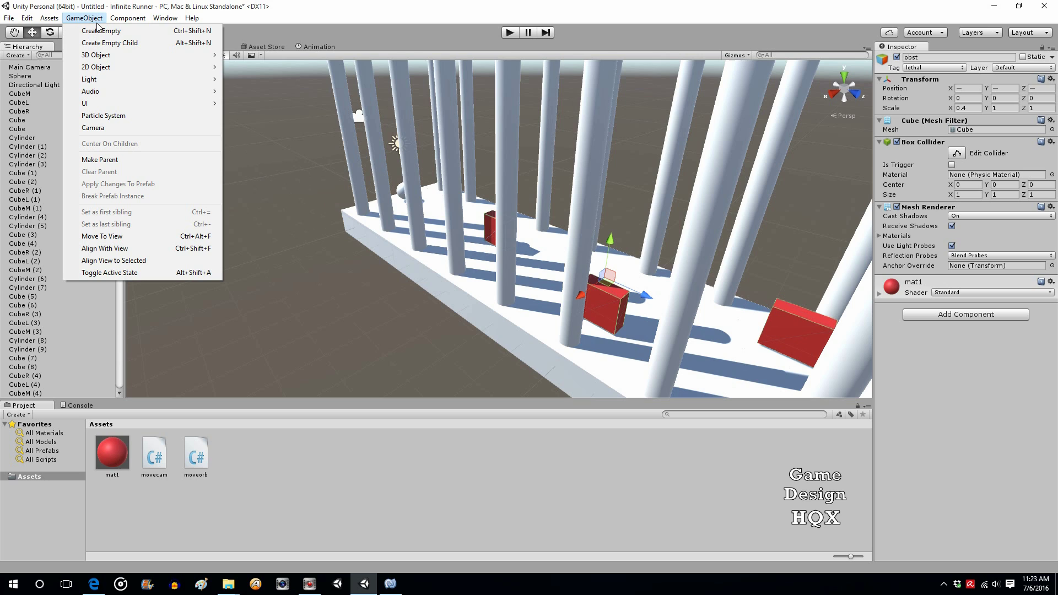
pyautogui.moveTo(102, 55)
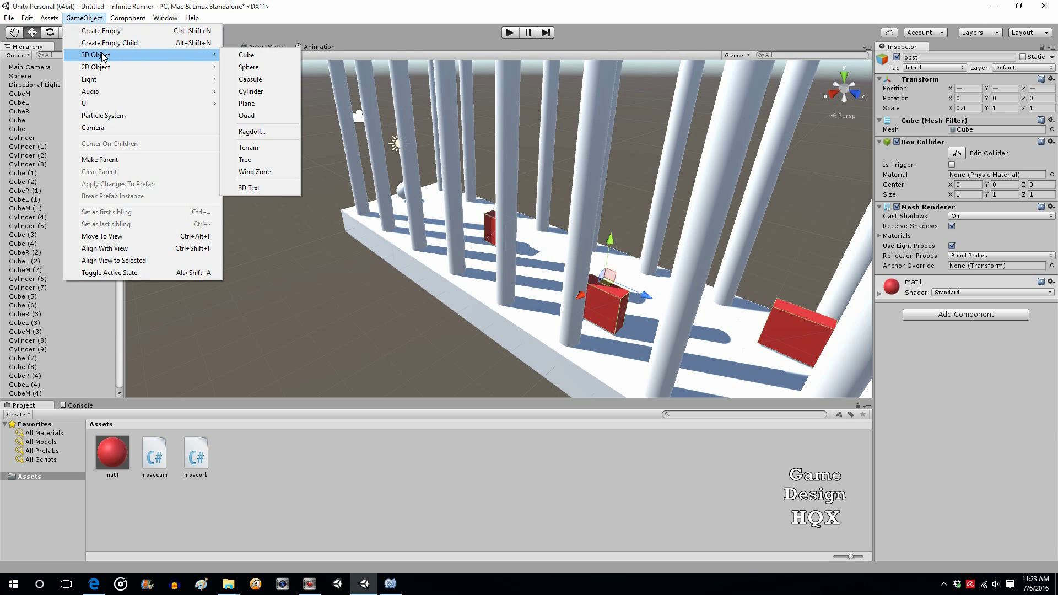
pyautogui.click(251, 55)
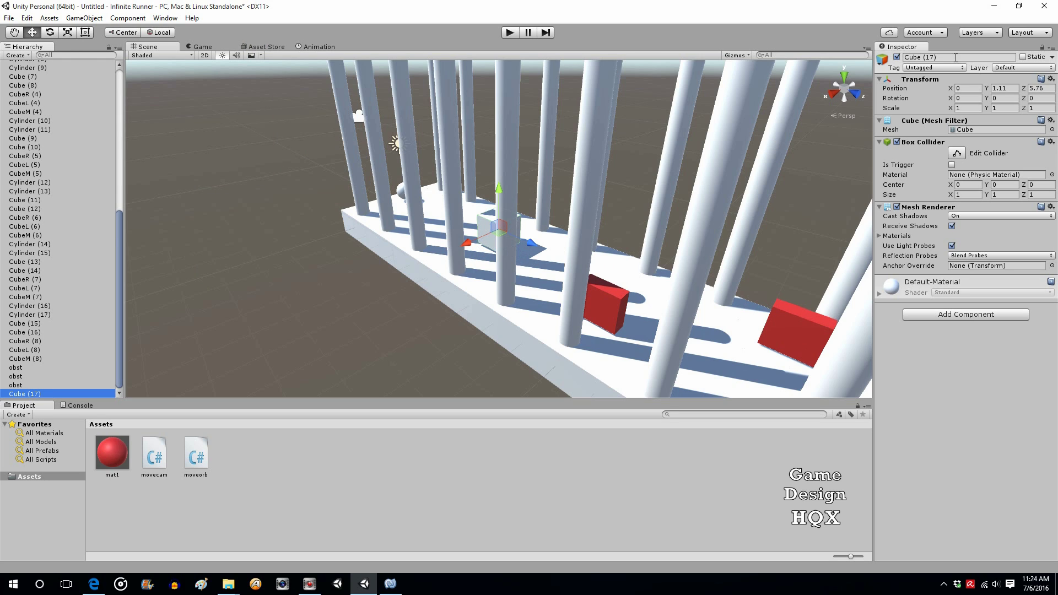
# Set the cube to Scale X 0.5 at X -1, Z 7.53, and start the game.
pyautogui.click(965, 109)
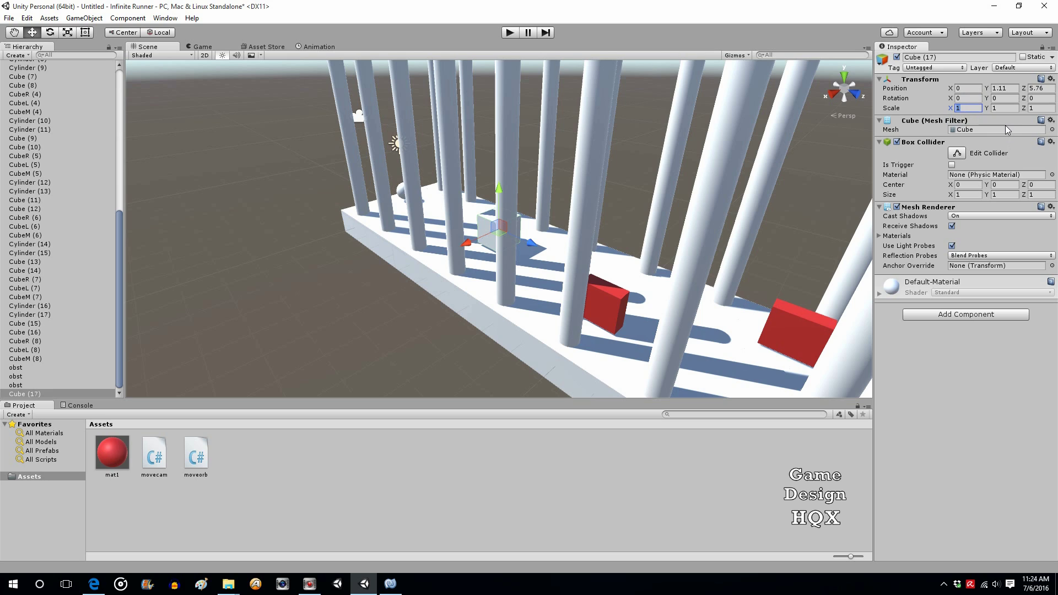
pyautogui.write('.5')
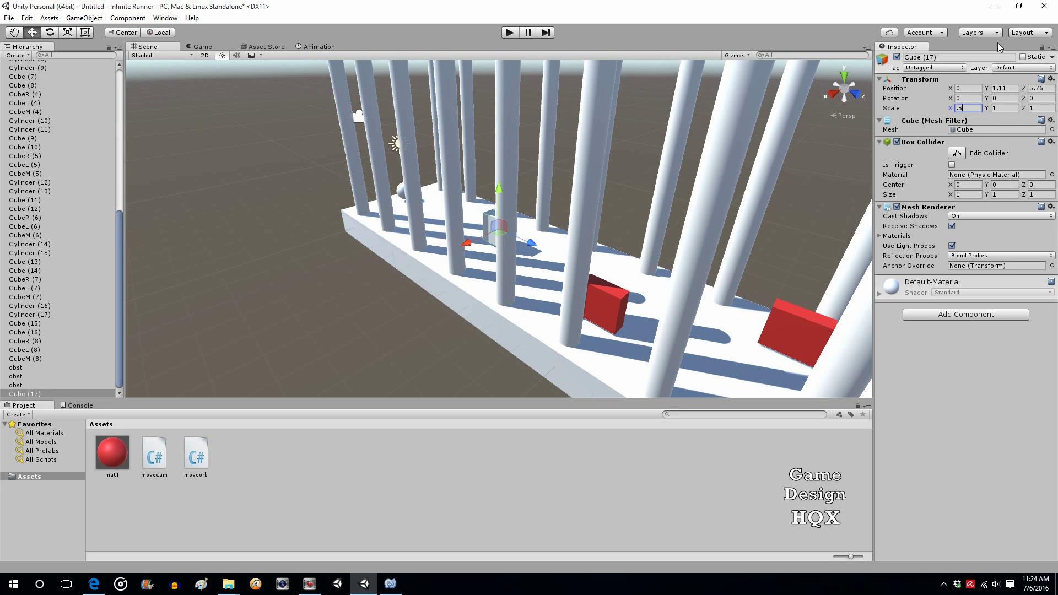
pyautogui.click(968, 88)
pyautogui.write('-1')
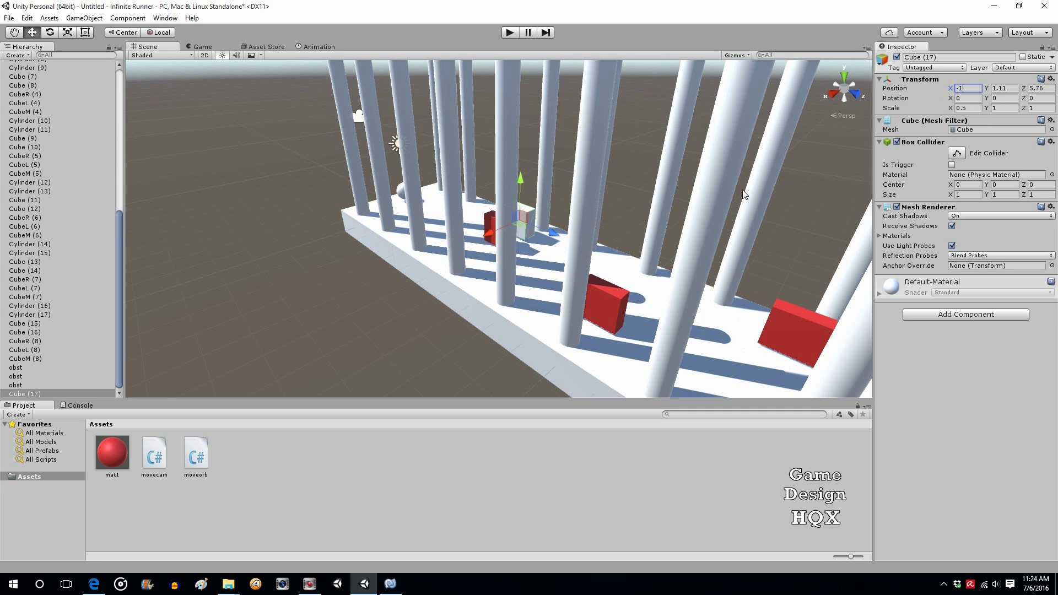
pyautogui.moveTo(553, 234); pyautogui.dragTo(592, 253)
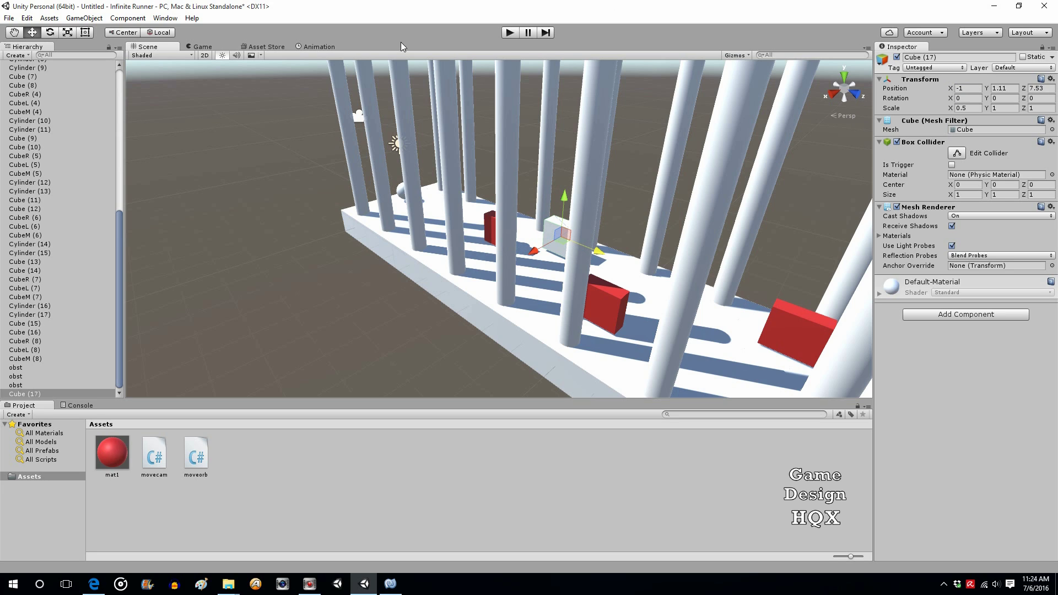
pyautogui.click(509, 33)
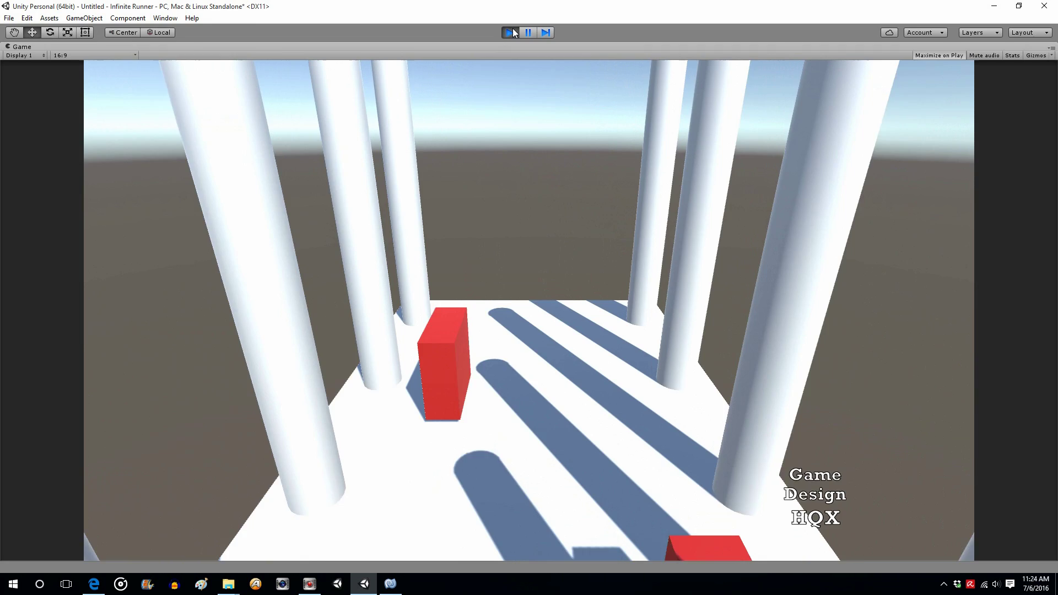
# Stop the test run, review the lethal-tag collision check in moveorb.cs, and return to Unity.
pyautogui.click(511, 32)
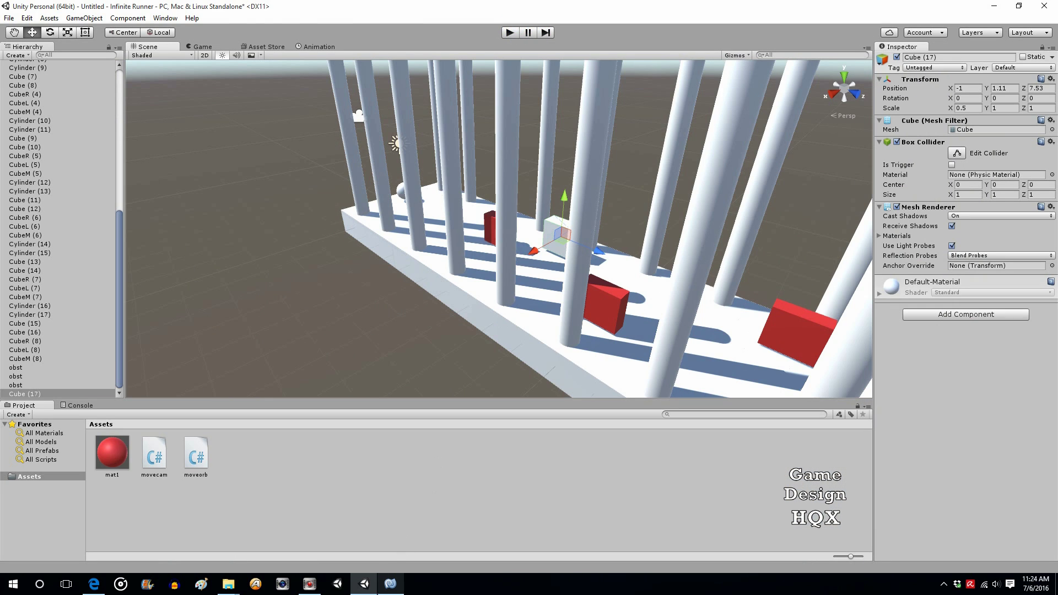
pyautogui.click(389, 583)
pyautogui.moveTo(213, 359); pyautogui.dragTo(237, 406)
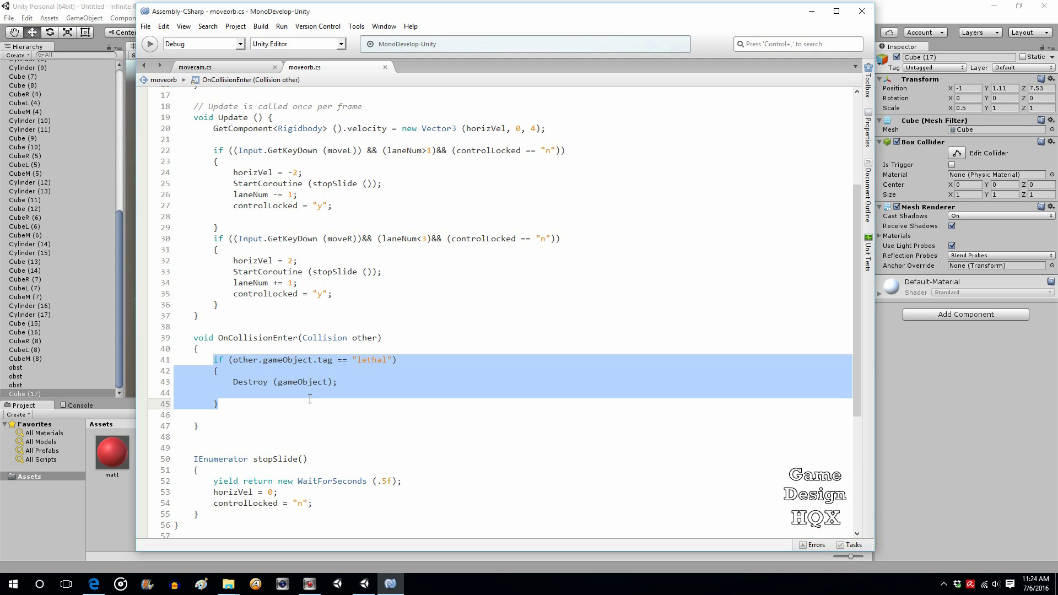
pyautogui.click(146, 27)
pyautogui.click(122, 7)
pyautogui.click(122, 7)
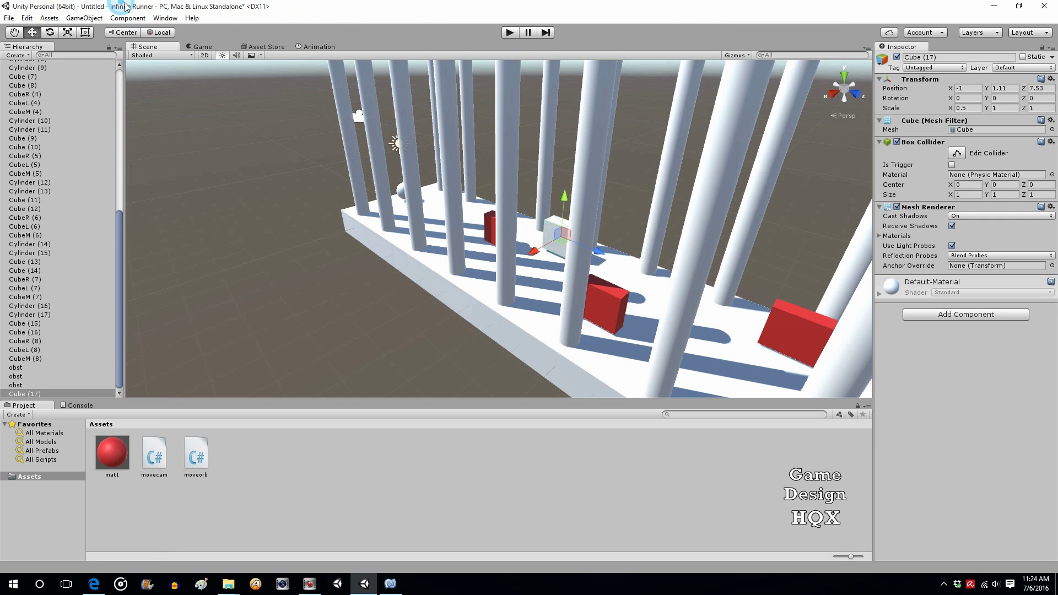
# Delete the test Cube (17) and the far-end floor piece CubeM (8).
pyautogui.press('Delete')
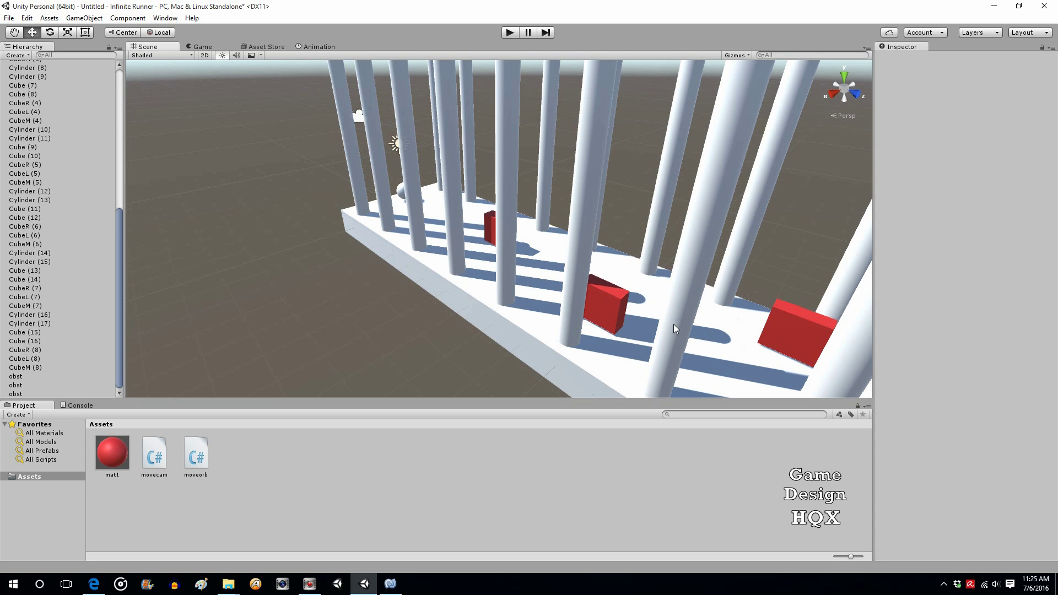
pyautogui.scroll(-6, 673, 324)
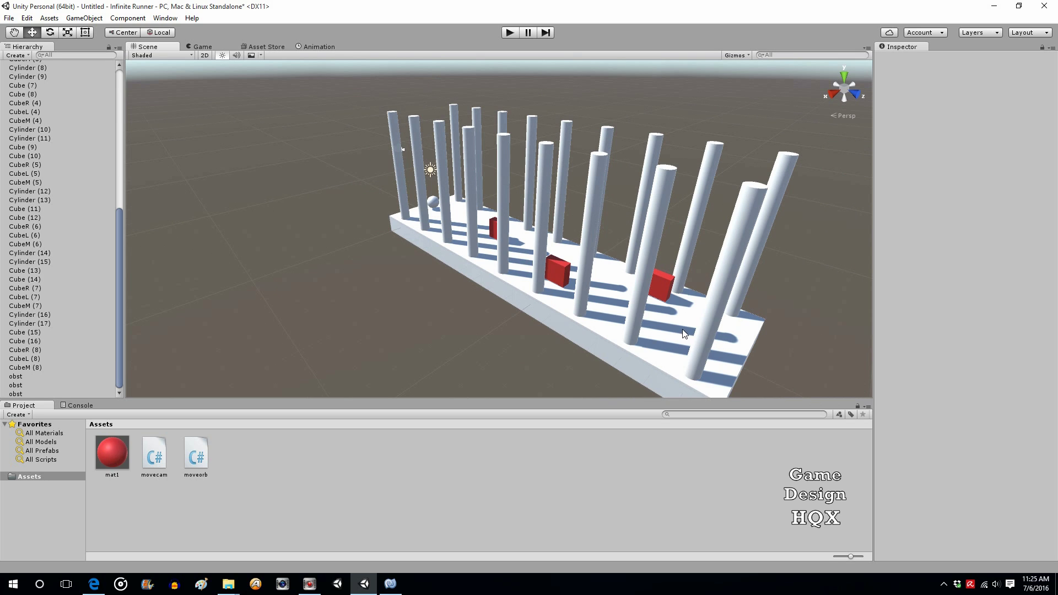
pyautogui.click(686, 334)
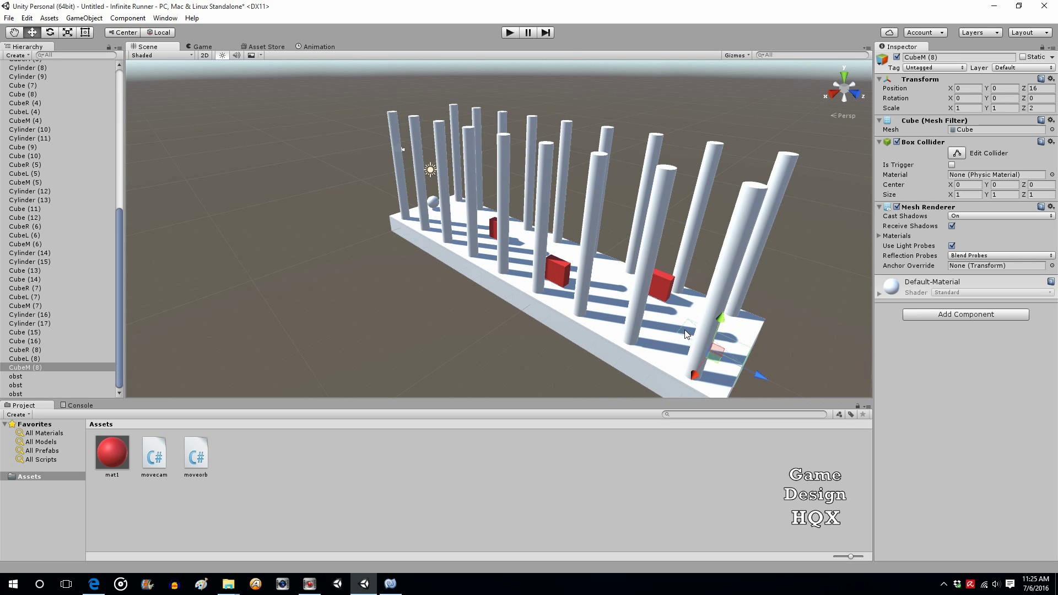
pyautogui.click(684, 323)
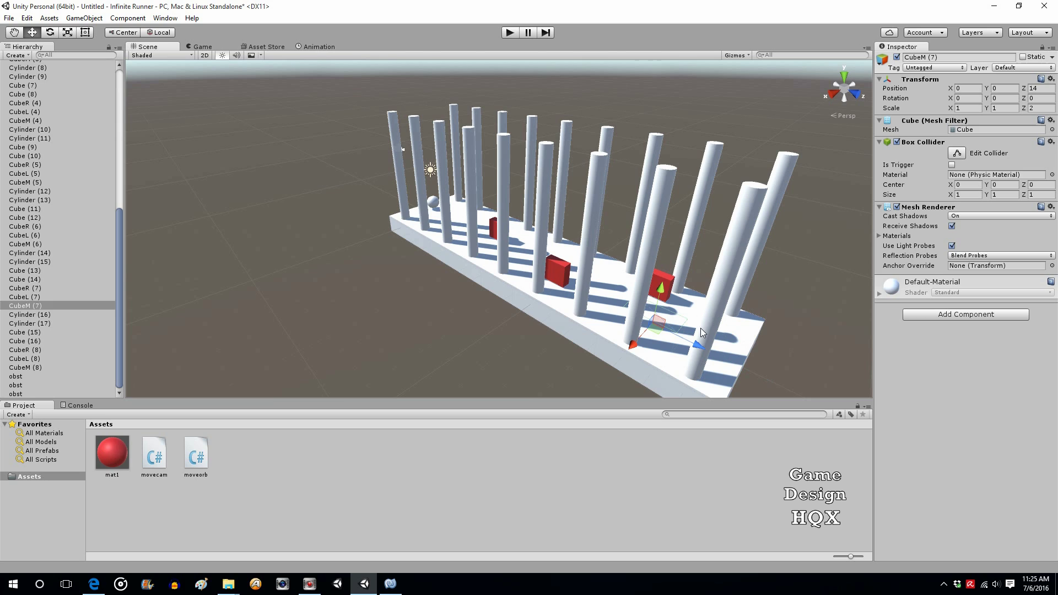
pyautogui.click(738, 353)
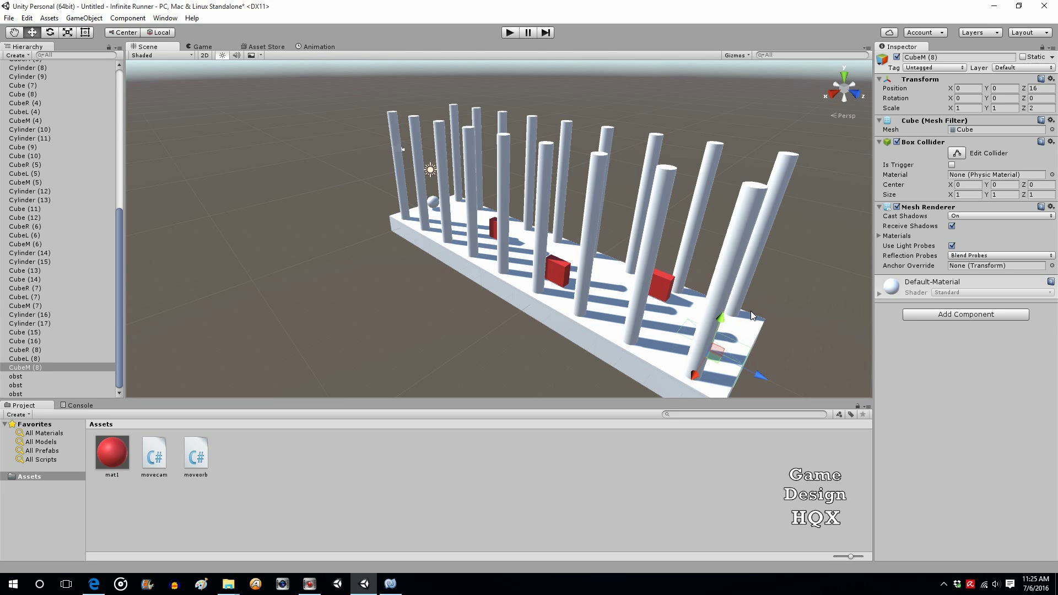
pyautogui.press('Delete')
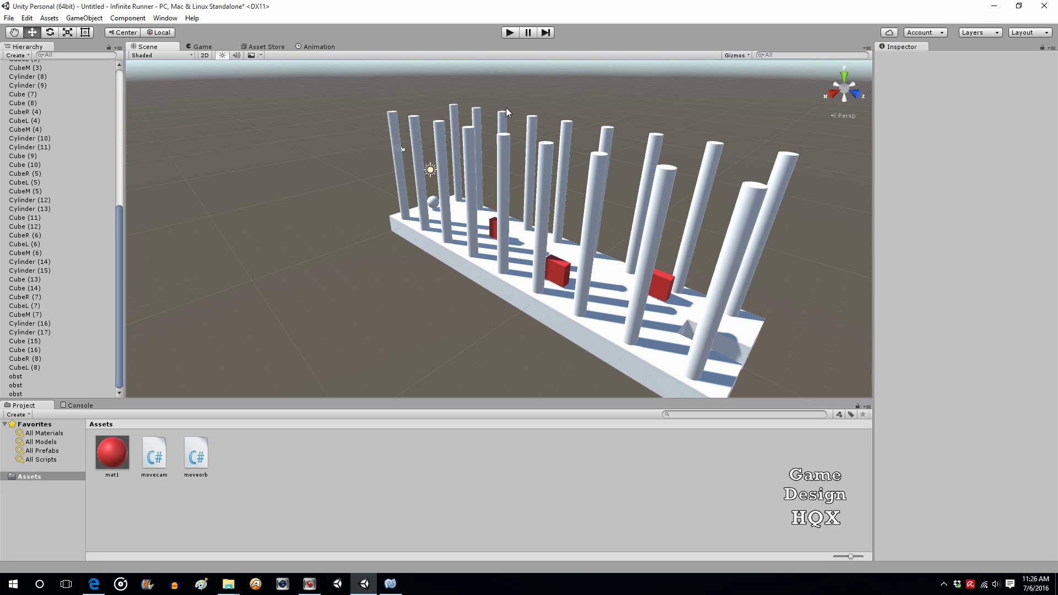
# Create an empty GameObject and position it at X 0, Z 16 over the gap.
pyautogui.click(84, 18)
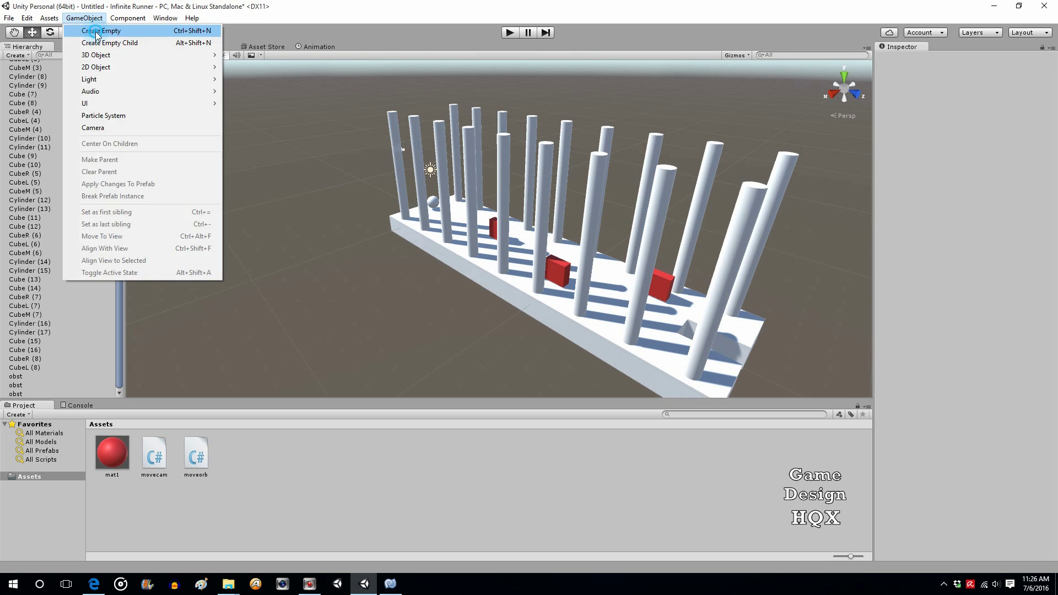
pyautogui.click(97, 32)
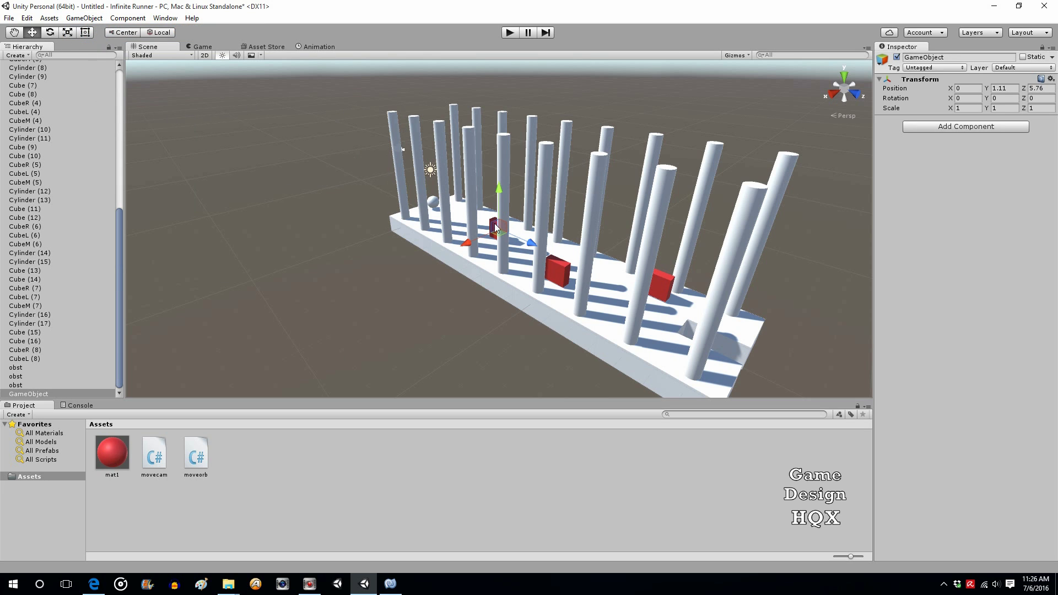
pyautogui.moveTo(496, 227); pyautogui.dragTo(677, 318)
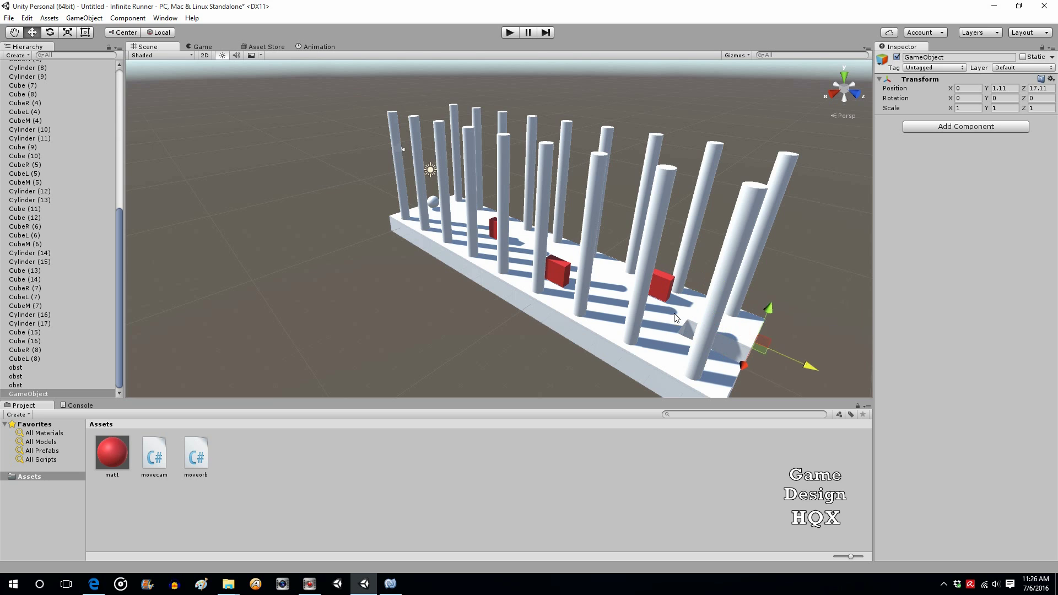
pyautogui.click(738, 335)
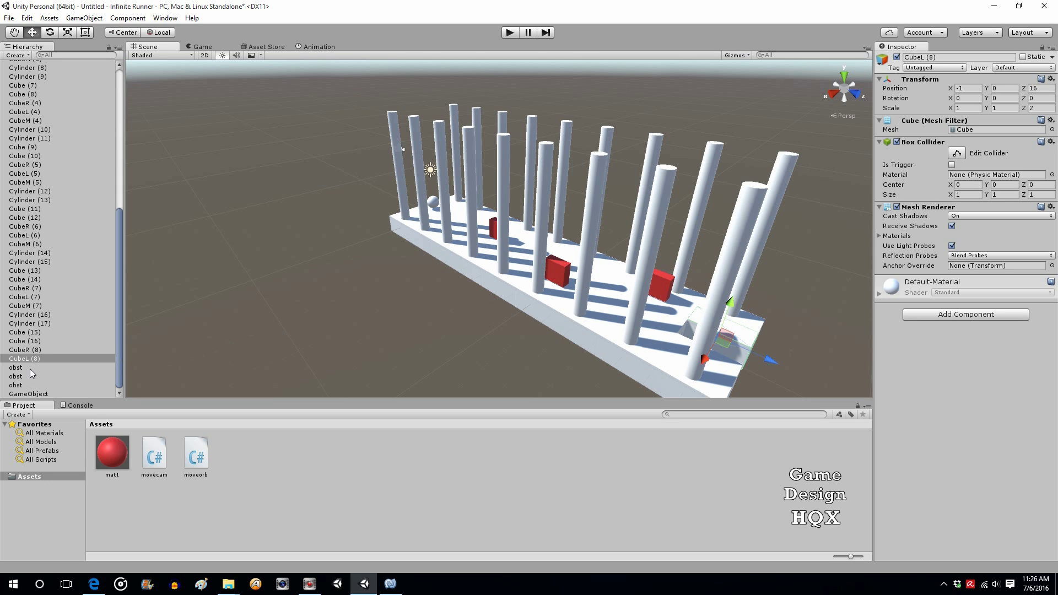
pyautogui.click(36, 392)
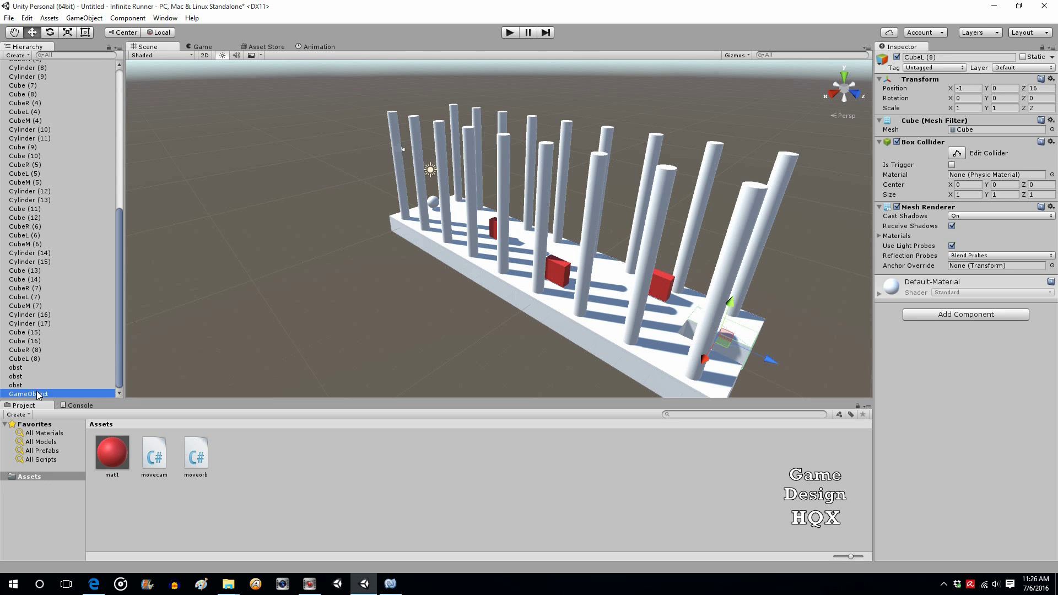
pyautogui.click(968, 89)
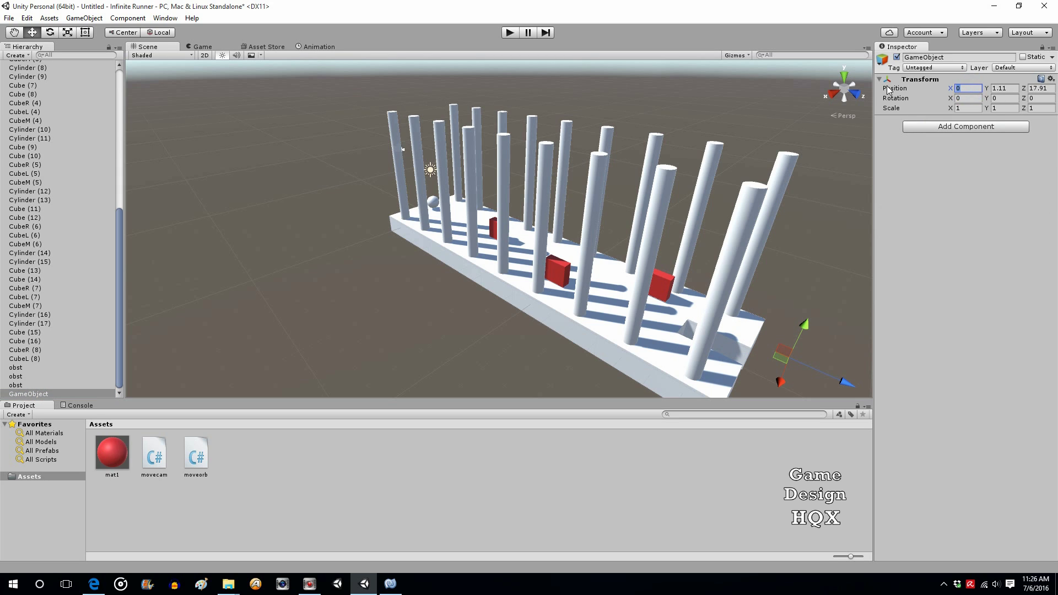
pyautogui.write('-')
pyautogui.press('Tab')
pyautogui.press('Tab')
pyautogui.write('16')
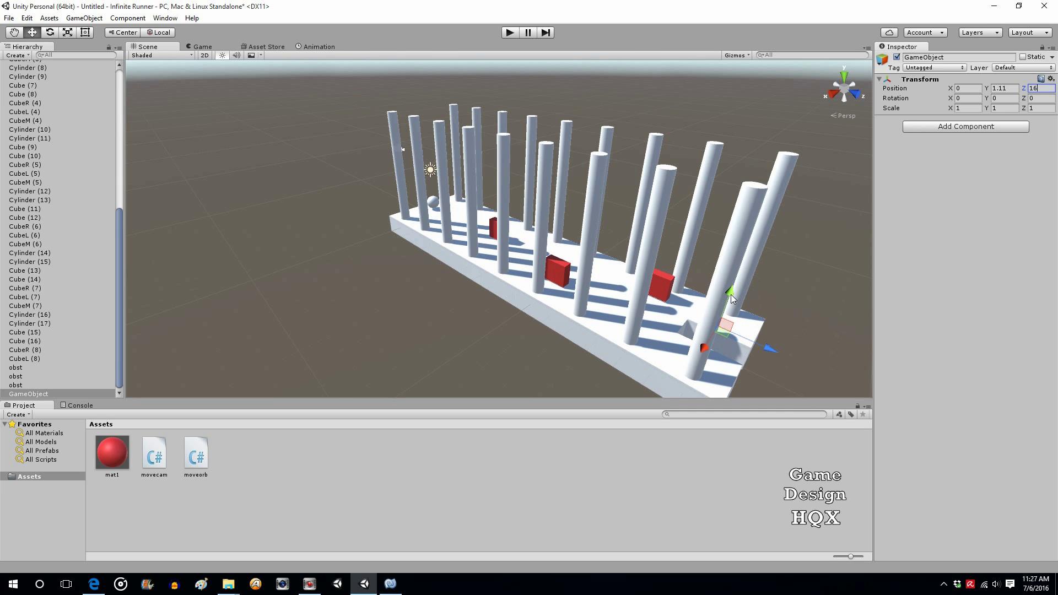
# Add a Physics Box Collider component to the empty GameObject.
pyautogui.click(912, 127)
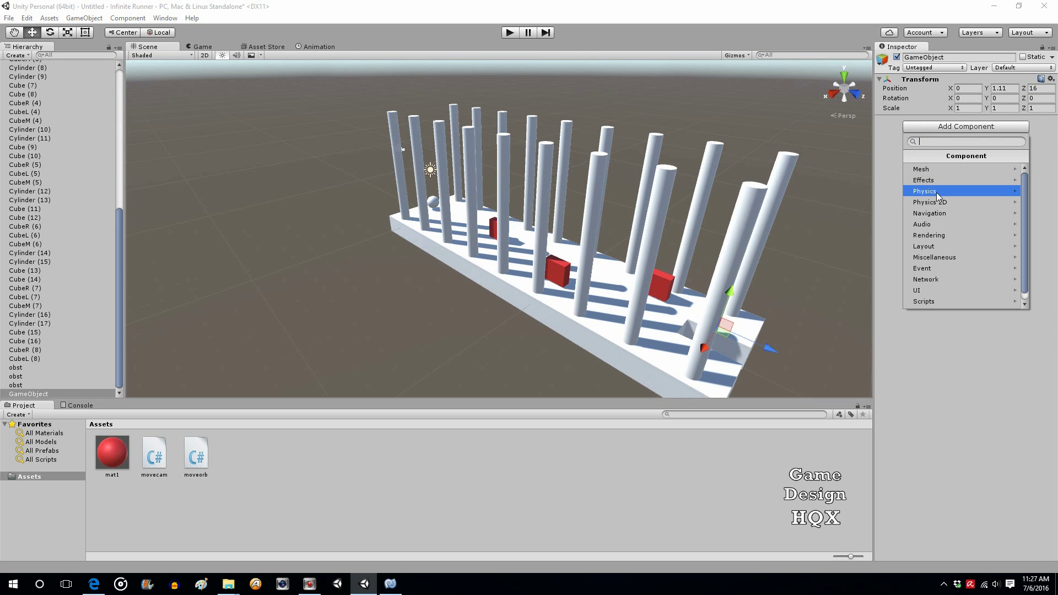
pyautogui.click(934, 192)
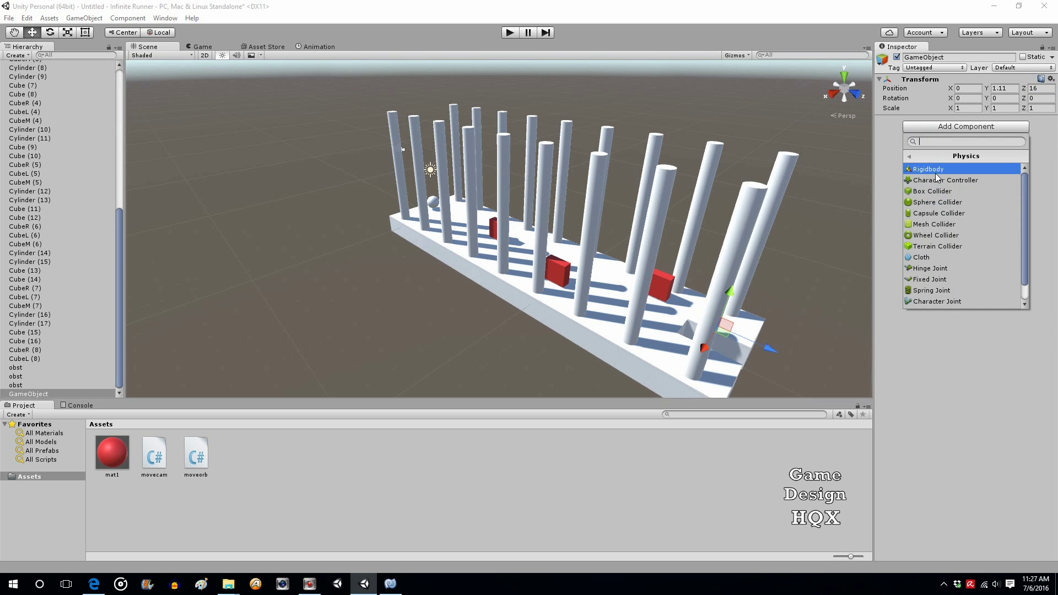
pyautogui.click(937, 191)
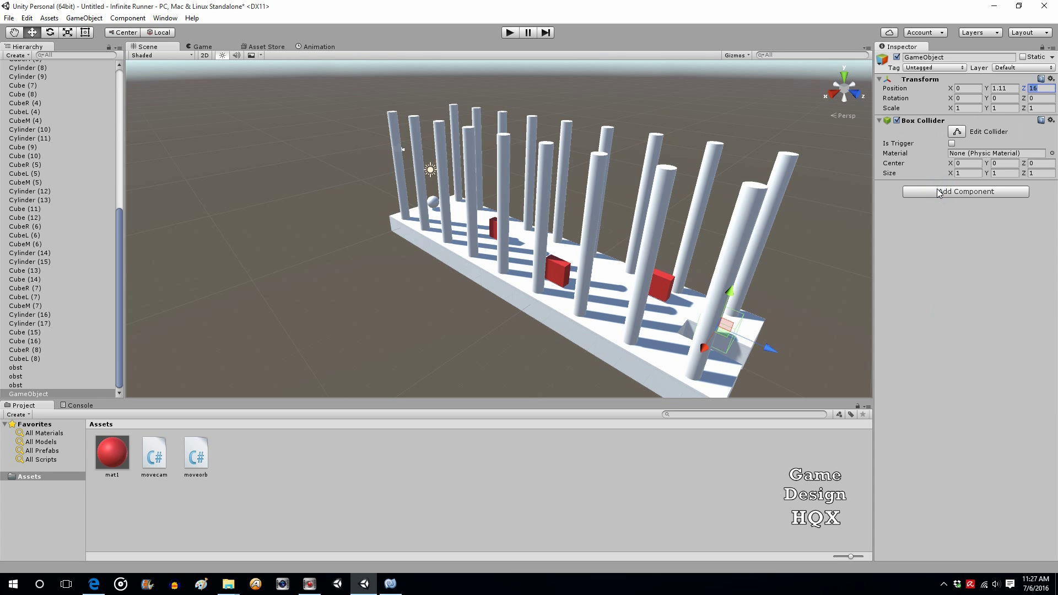
# Narrow the Box Collider's Size X to 0.8 to fit the floor gap.
pyautogui.moveTo(804, 288); pyautogui.dragTo(795, 311, button='right')
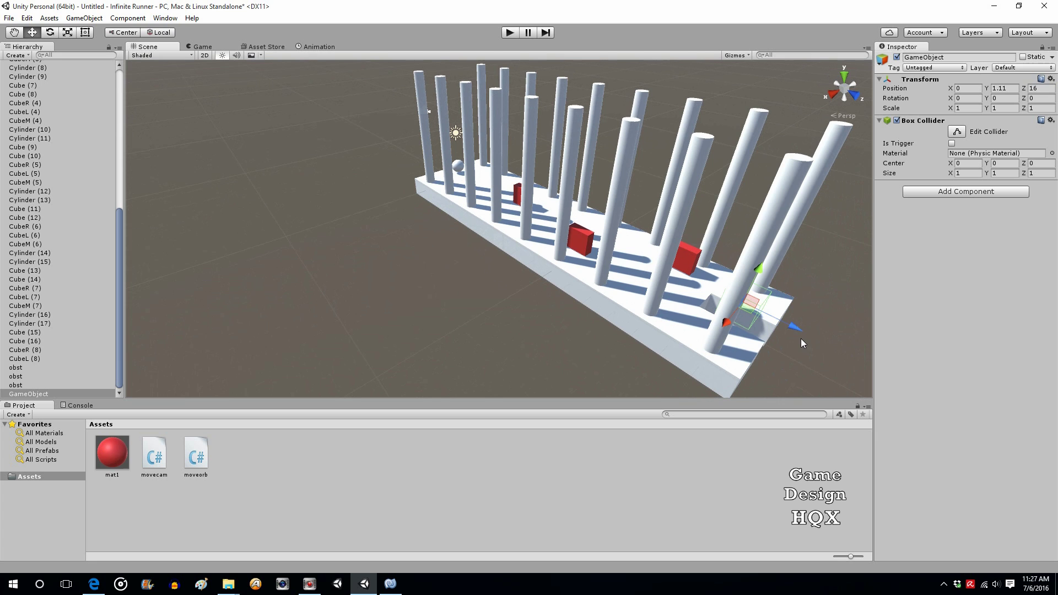
pyautogui.click(14, 32)
pyautogui.moveTo(350, 177); pyautogui.dragTo(242, 235)
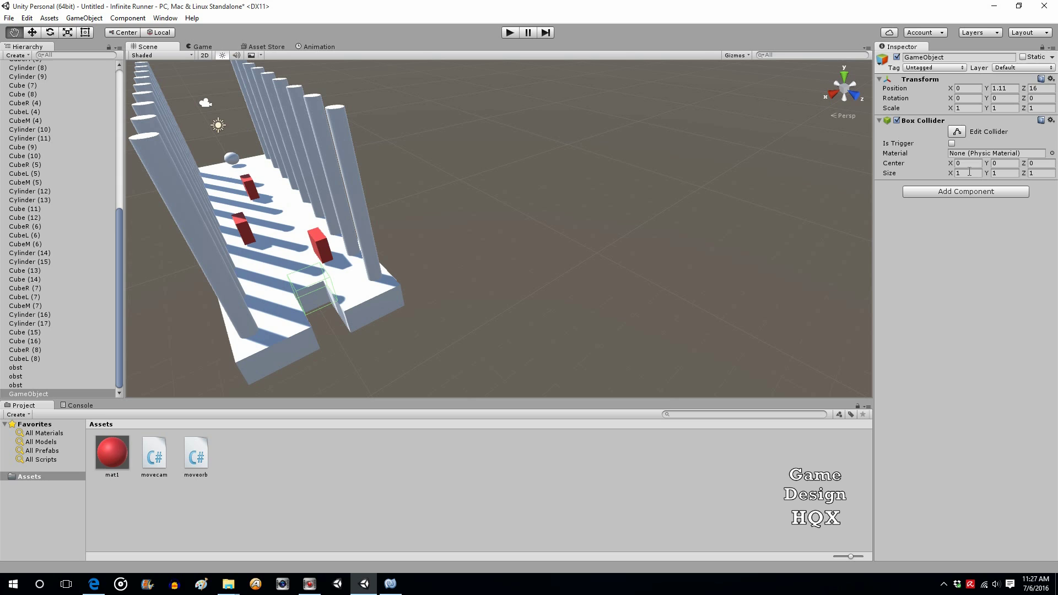
pyautogui.click(969, 173)
pyautogui.write('0.9')
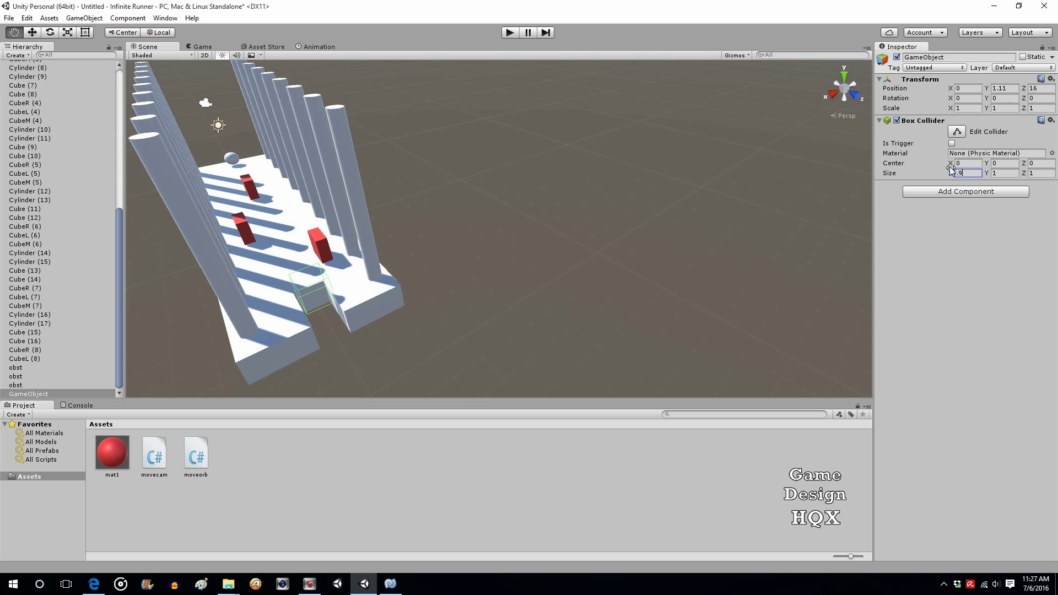
pyautogui.moveTo(950, 170); pyautogui.dragTo(949, 170)
pyautogui.moveTo(264, 160); pyautogui.dragTo(520, 152)
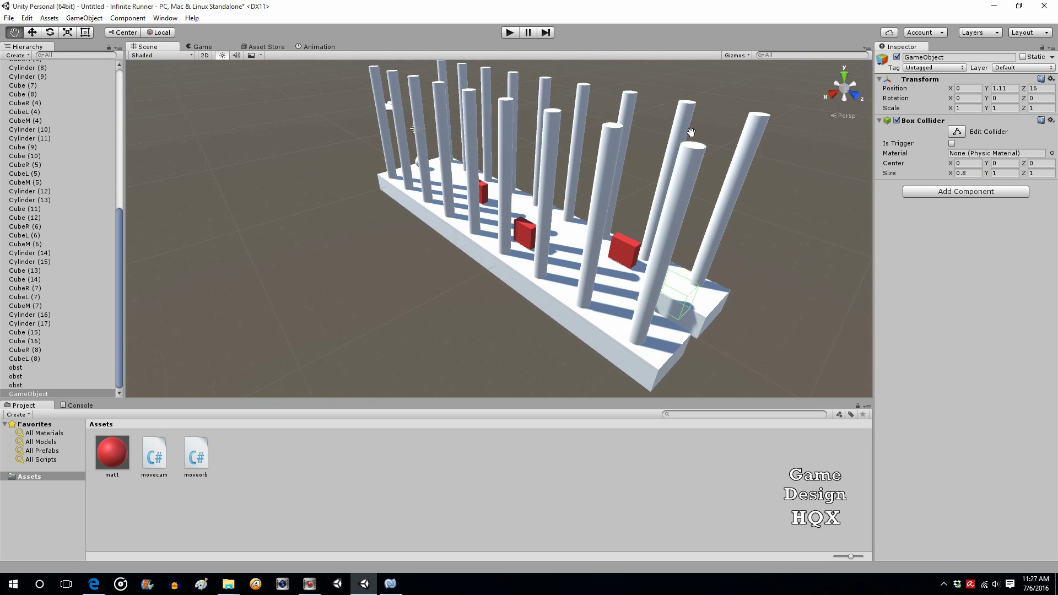
pyautogui.moveTo(690, 132); pyautogui.dragTo(668, 136)
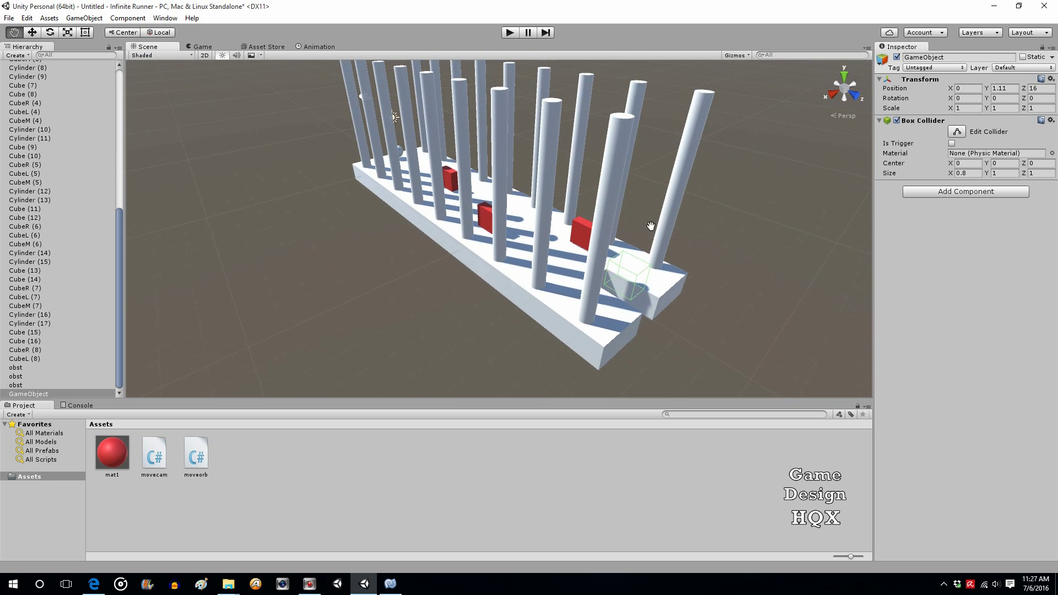
# Set the collider object's Tag to lethal, then select the orb sphere.
pyautogui.click(32, 32)
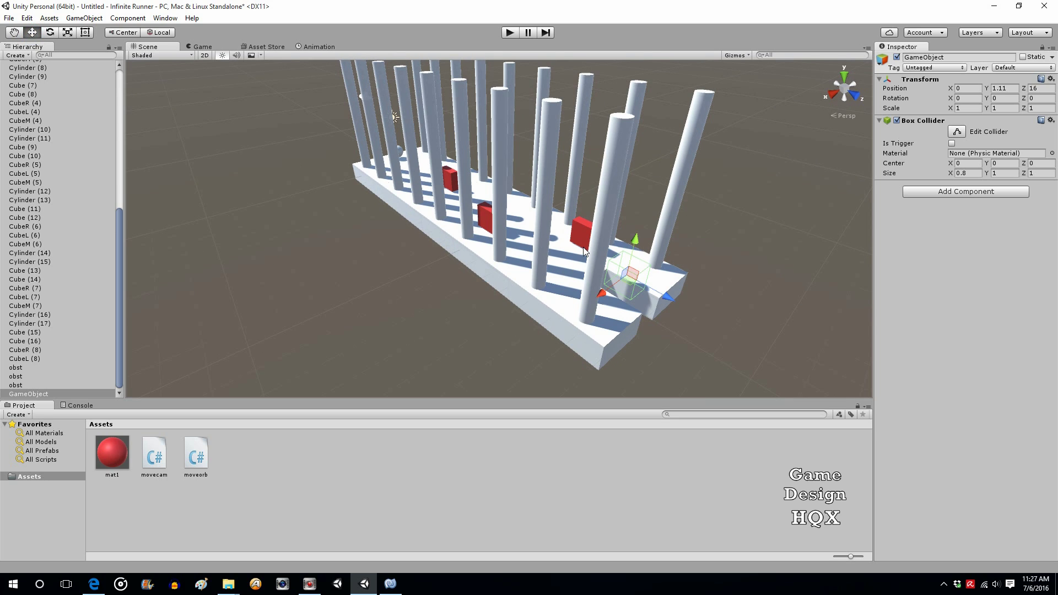
pyautogui.click(959, 68)
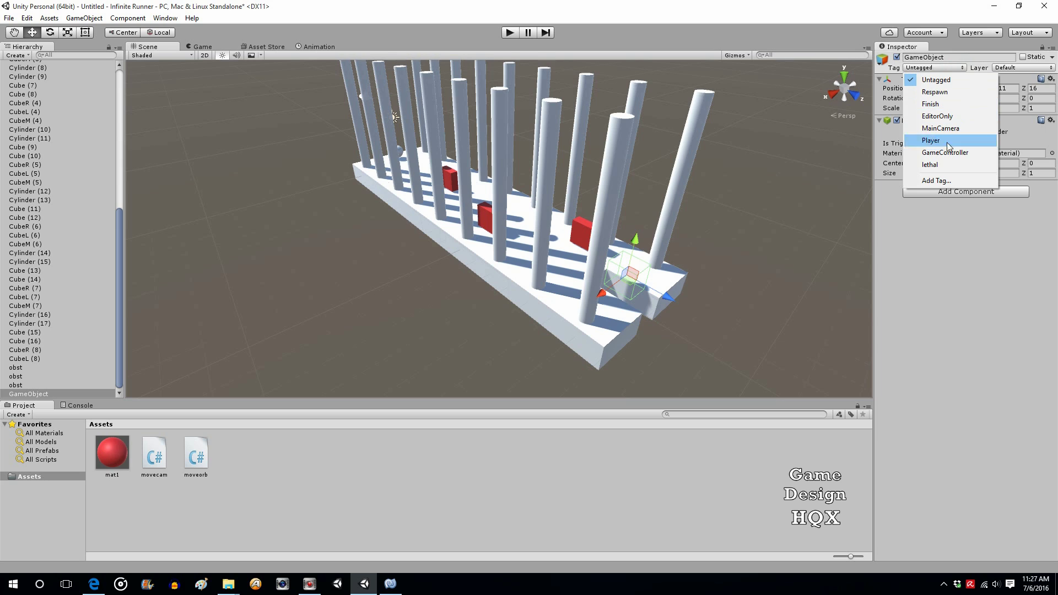
pyautogui.click(950, 165)
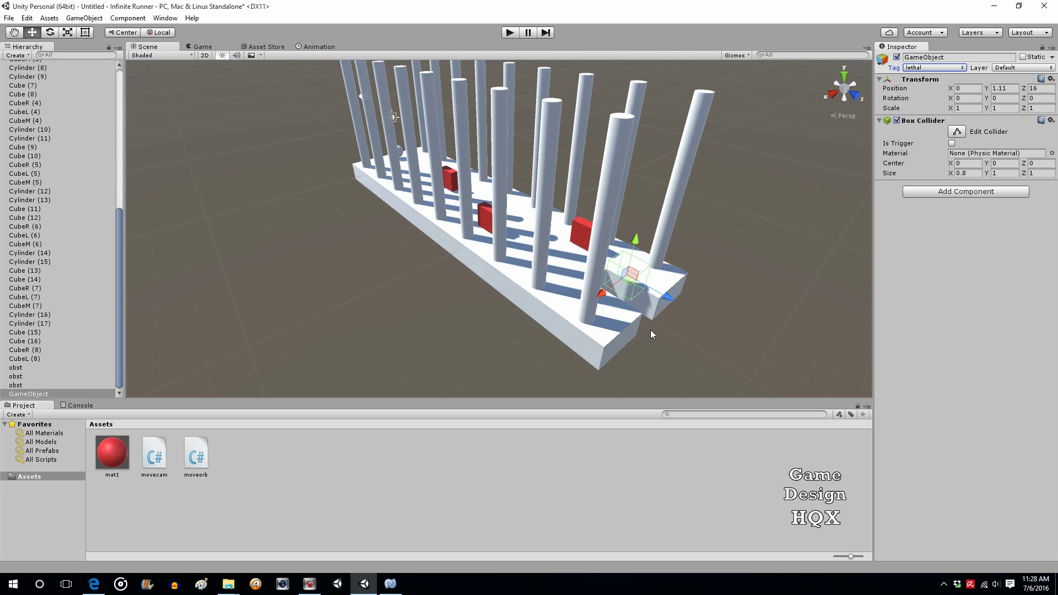
pyautogui.click(401, 150)
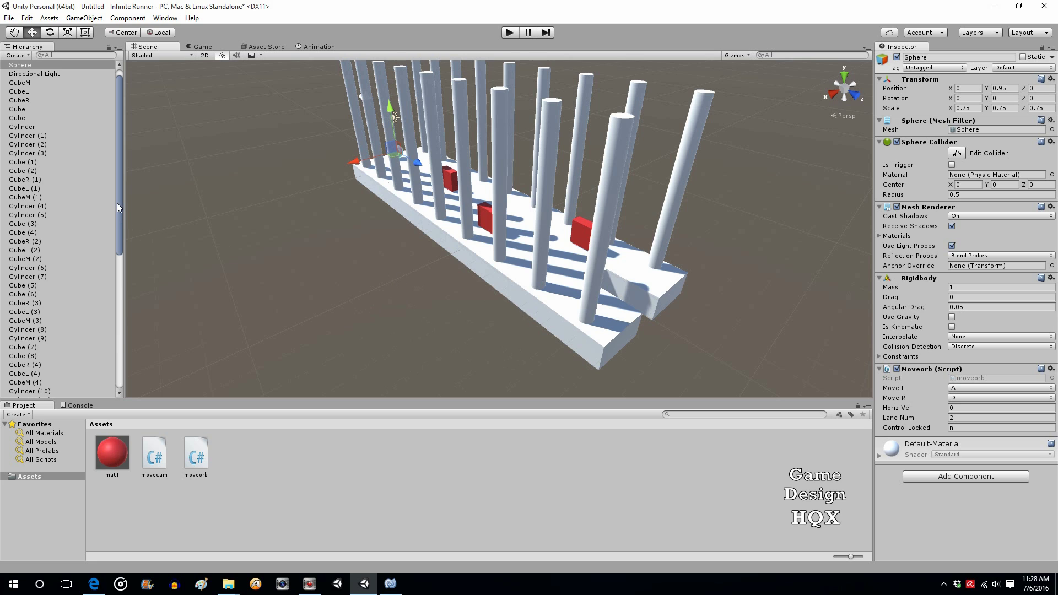
# Move GameObject up just below Sphere in the Hierarchy and rename it 'pit'.
pyautogui.moveTo(117, 203); pyautogui.dragTo(93, 85)
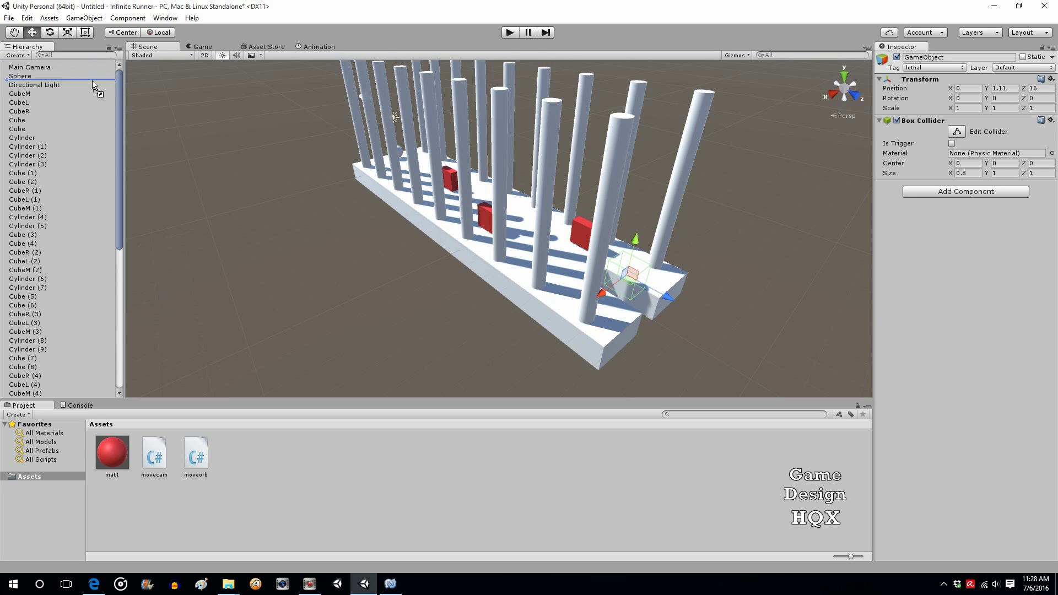
pyautogui.moveTo(93, 85); pyautogui.dragTo(93, 85)
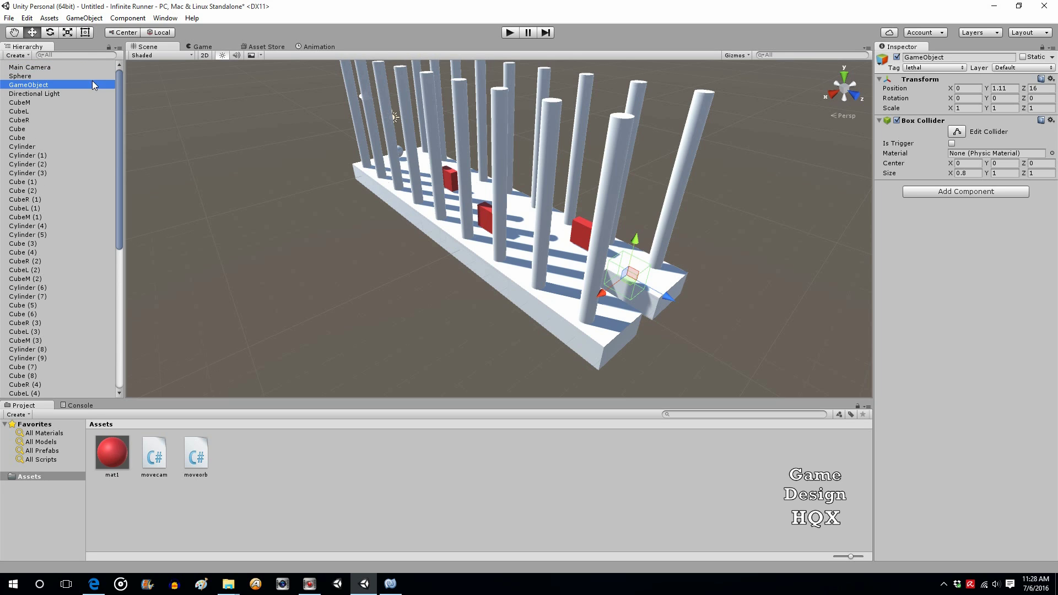
pyautogui.click(56, 82)
pyautogui.write('pit')
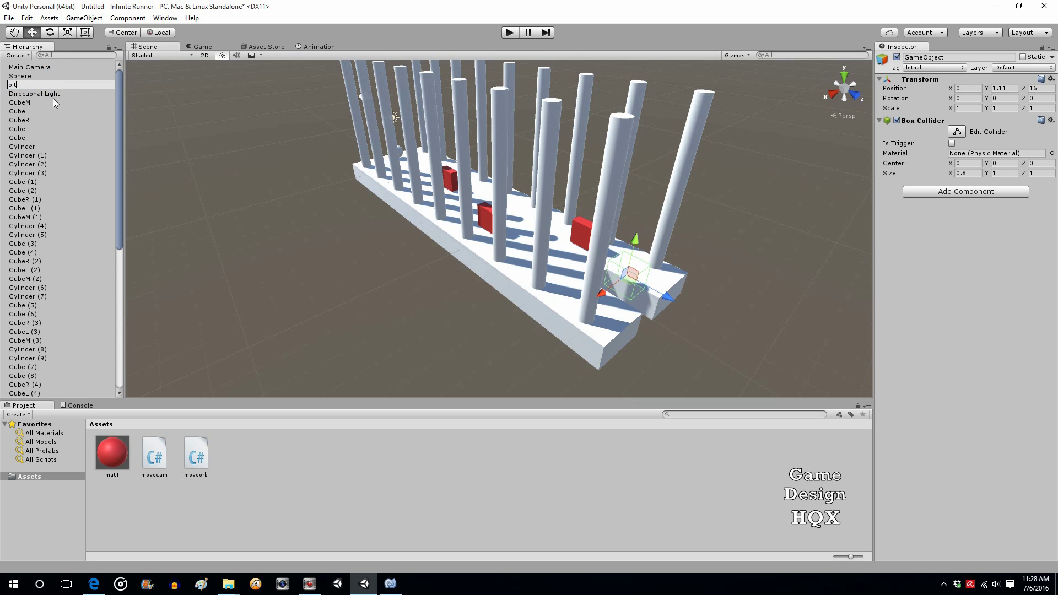
pyautogui.click(57, 100)
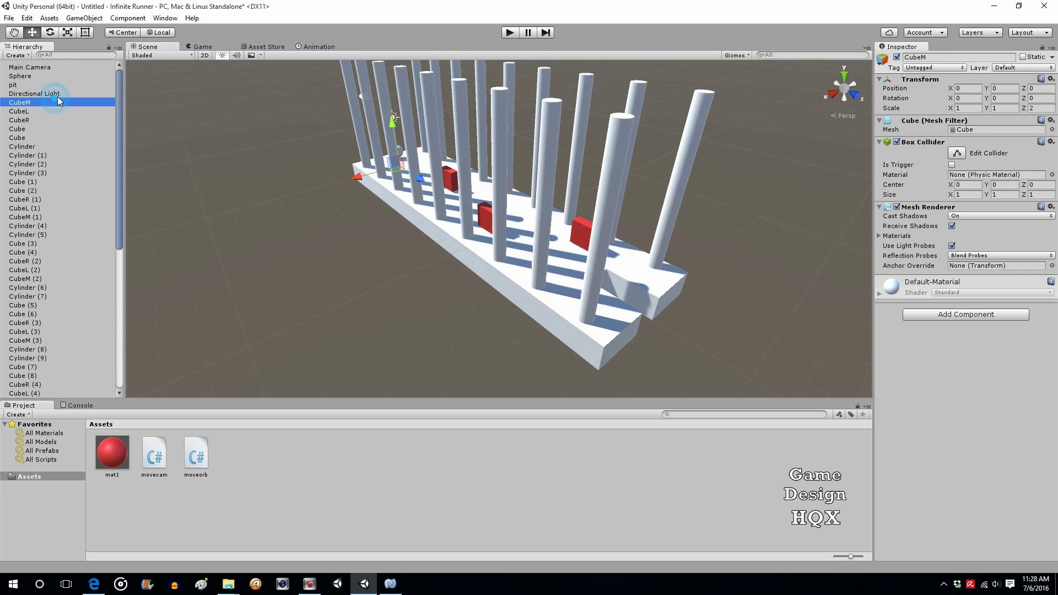
# Move the three obst objects up under pit in the Hierarchy.
pyautogui.moveTo(118, 98); pyautogui.dragTo(121, 260)
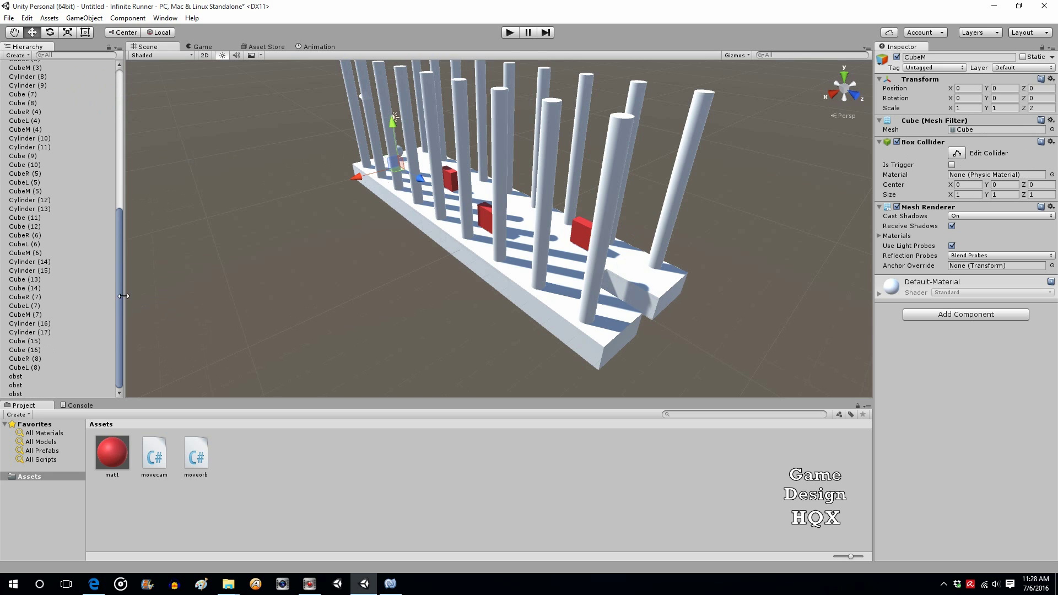
pyautogui.click(18, 377)
pyautogui.keyDown('shift'); pyautogui.click(24, 394); pyautogui.keyUp('shift')
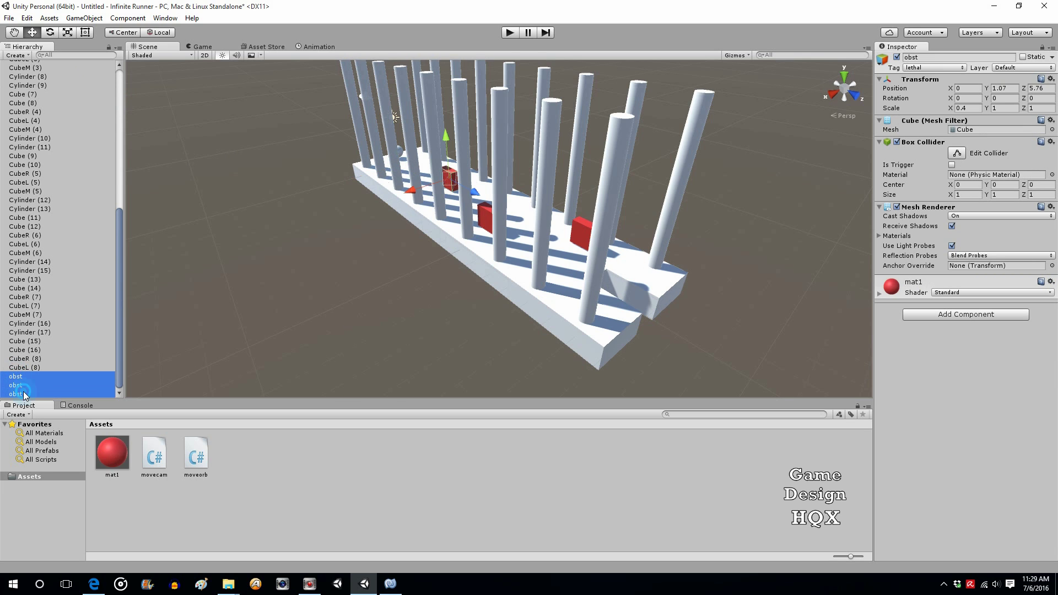
pyautogui.moveTo(24, 394); pyautogui.dragTo(69, 89)
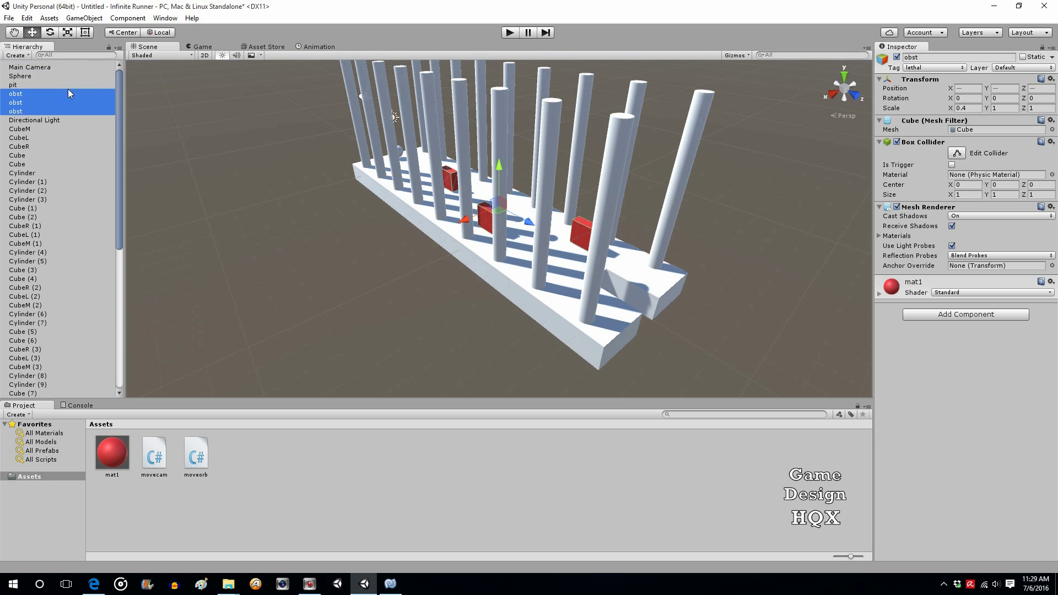
pyautogui.click(14, 85)
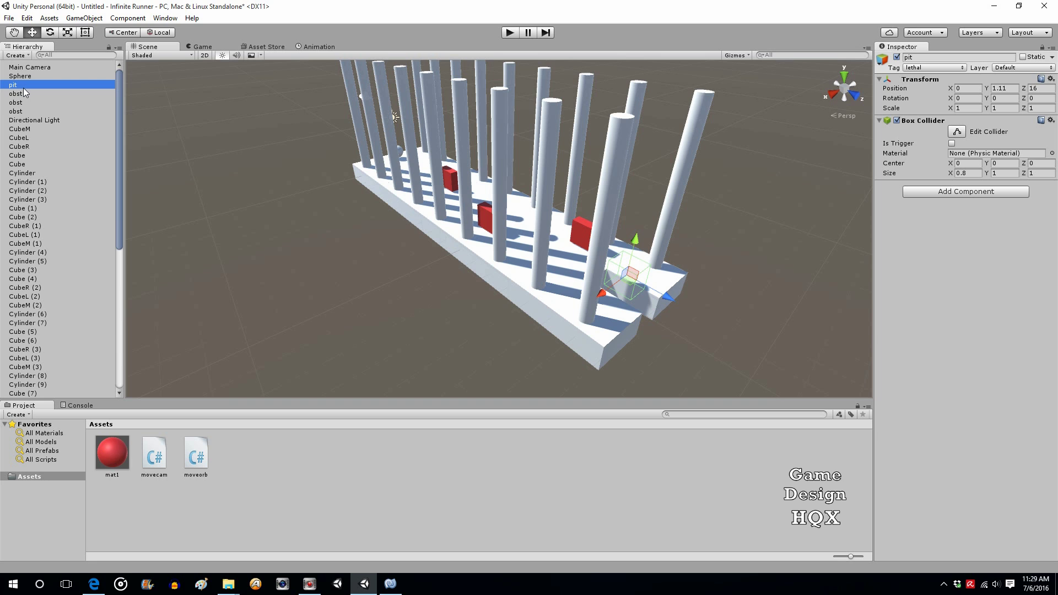
pyautogui.click(510, 33)
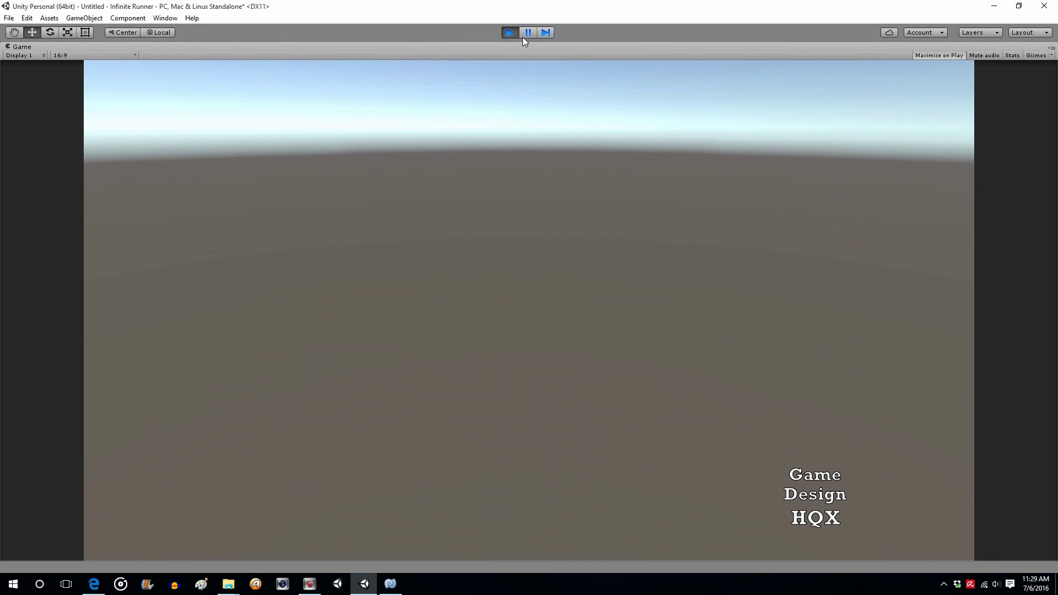
pyautogui.click(512, 35)
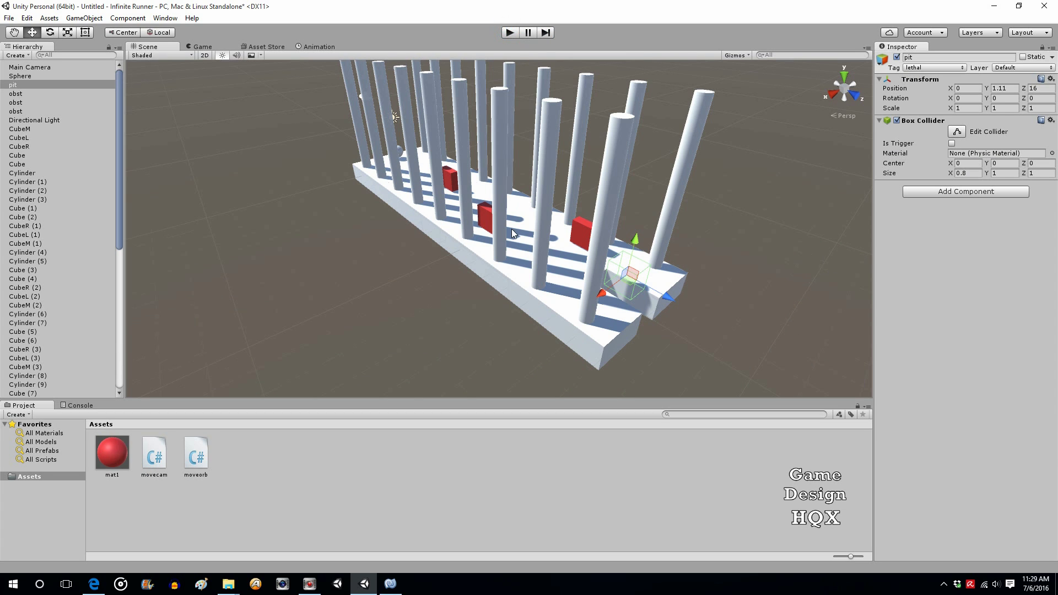
# Review OnCollisionEnter and its 'lethal' tag comparison in moveorb.cs, then return to Unity.
pyautogui.click(389, 585)
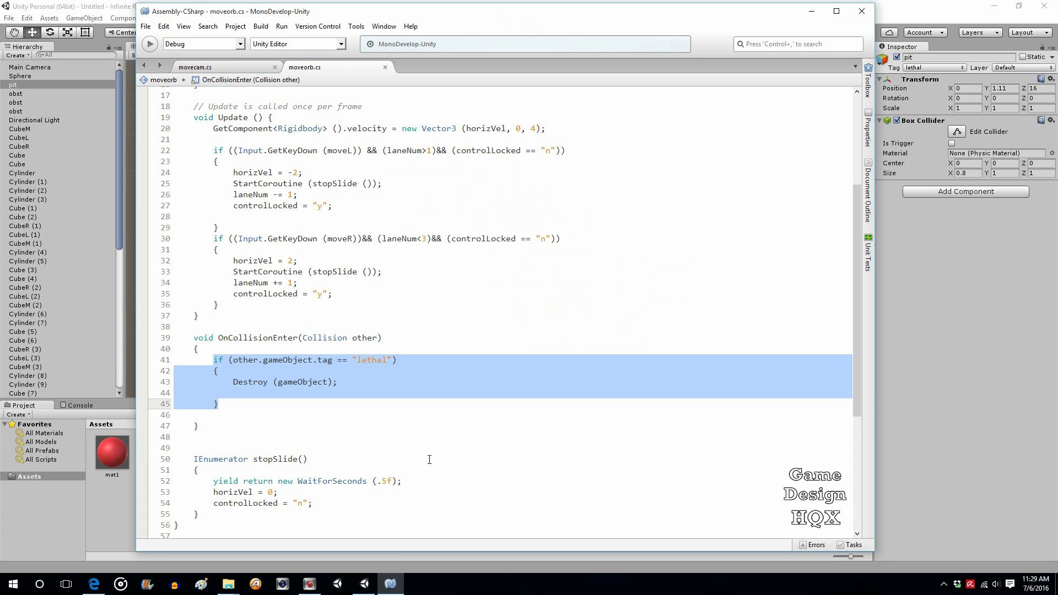
pyautogui.click(182, 335)
pyautogui.moveTo(174, 338); pyautogui.dragTo(221, 427)
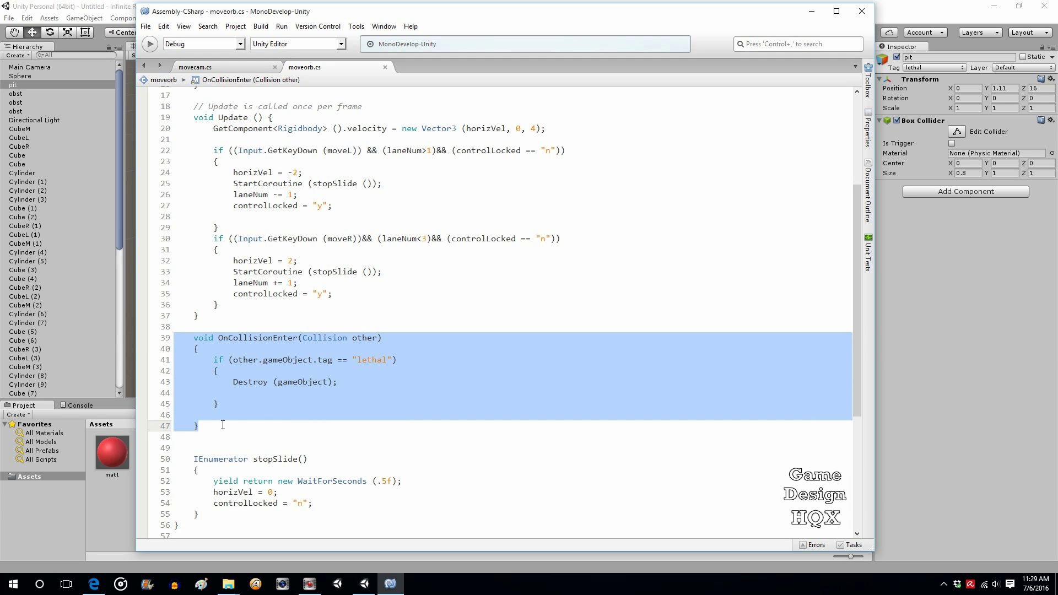
pyautogui.click(312, 345)
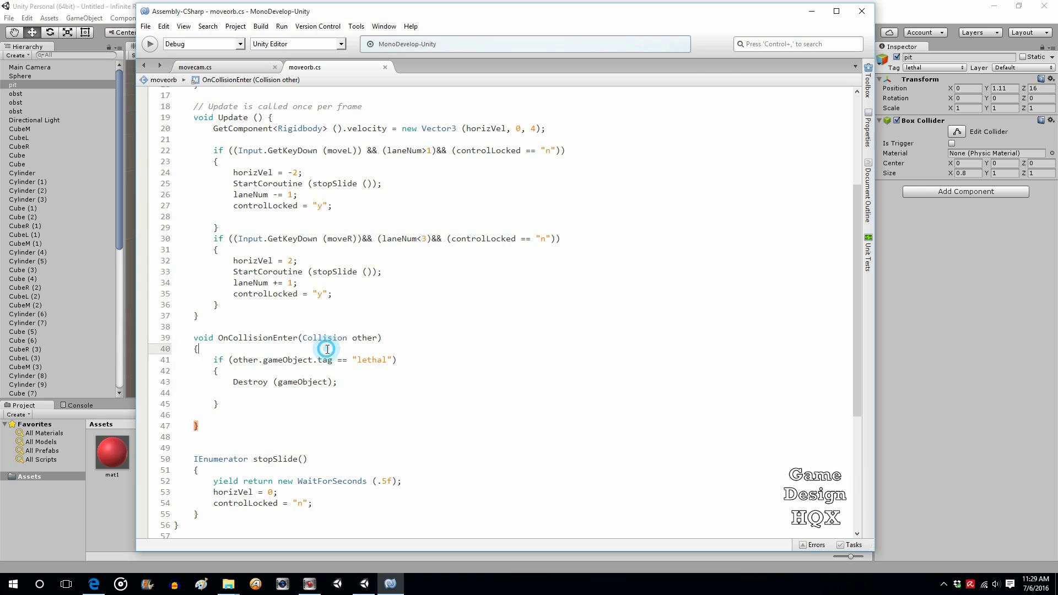
pyautogui.click(319, 360)
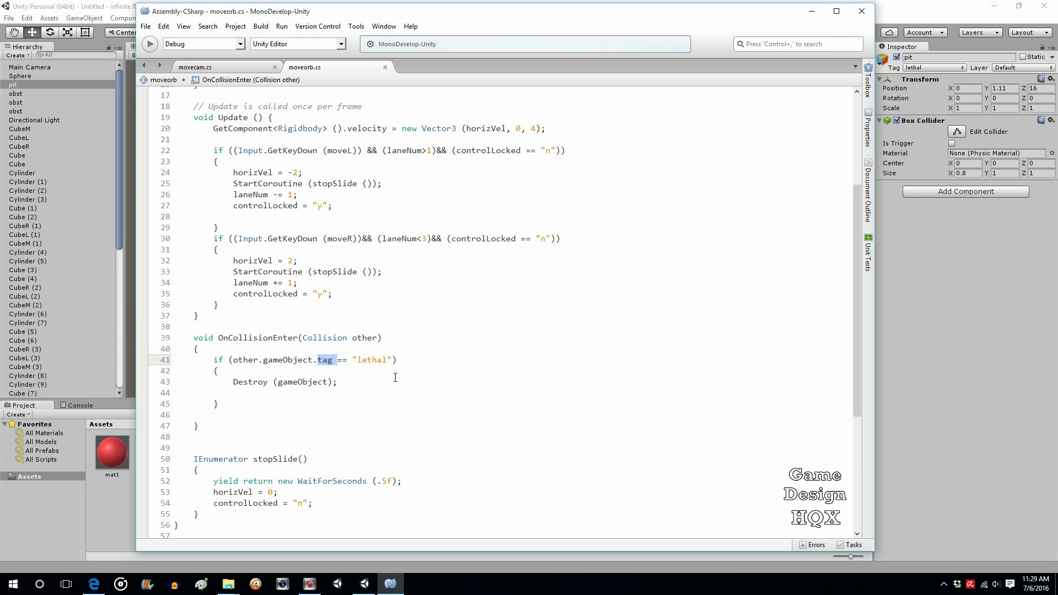
pyautogui.moveTo(387, 360); pyautogui.dragTo(361, 361)
pyautogui.click(348, 383)
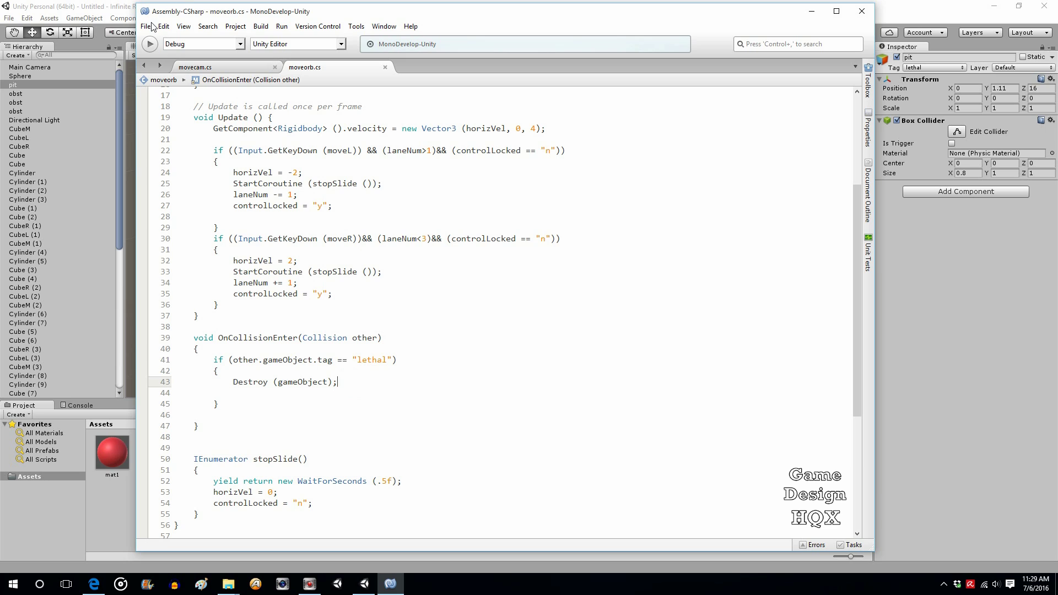
pyautogui.click(101, 7)
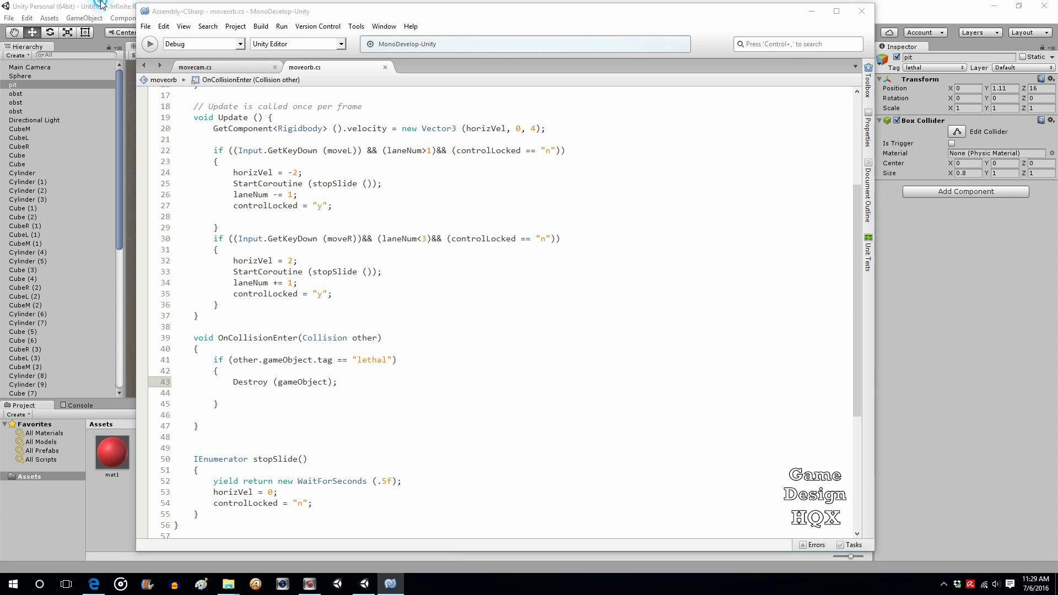